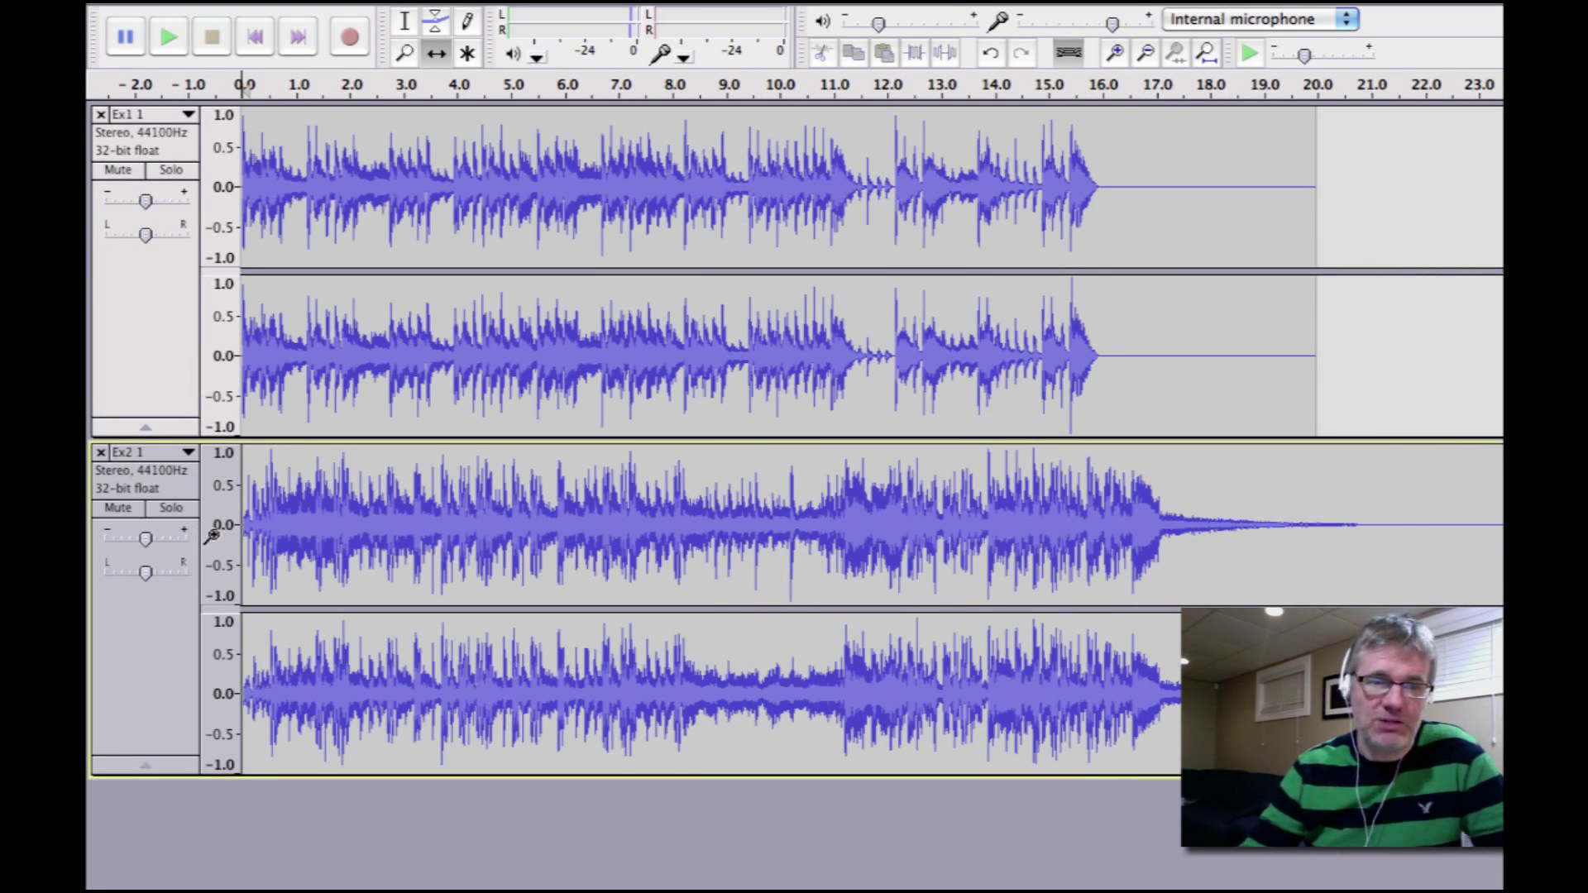
- Solo the Ex2 1 track so only the second song is heard
left_click(172, 508)
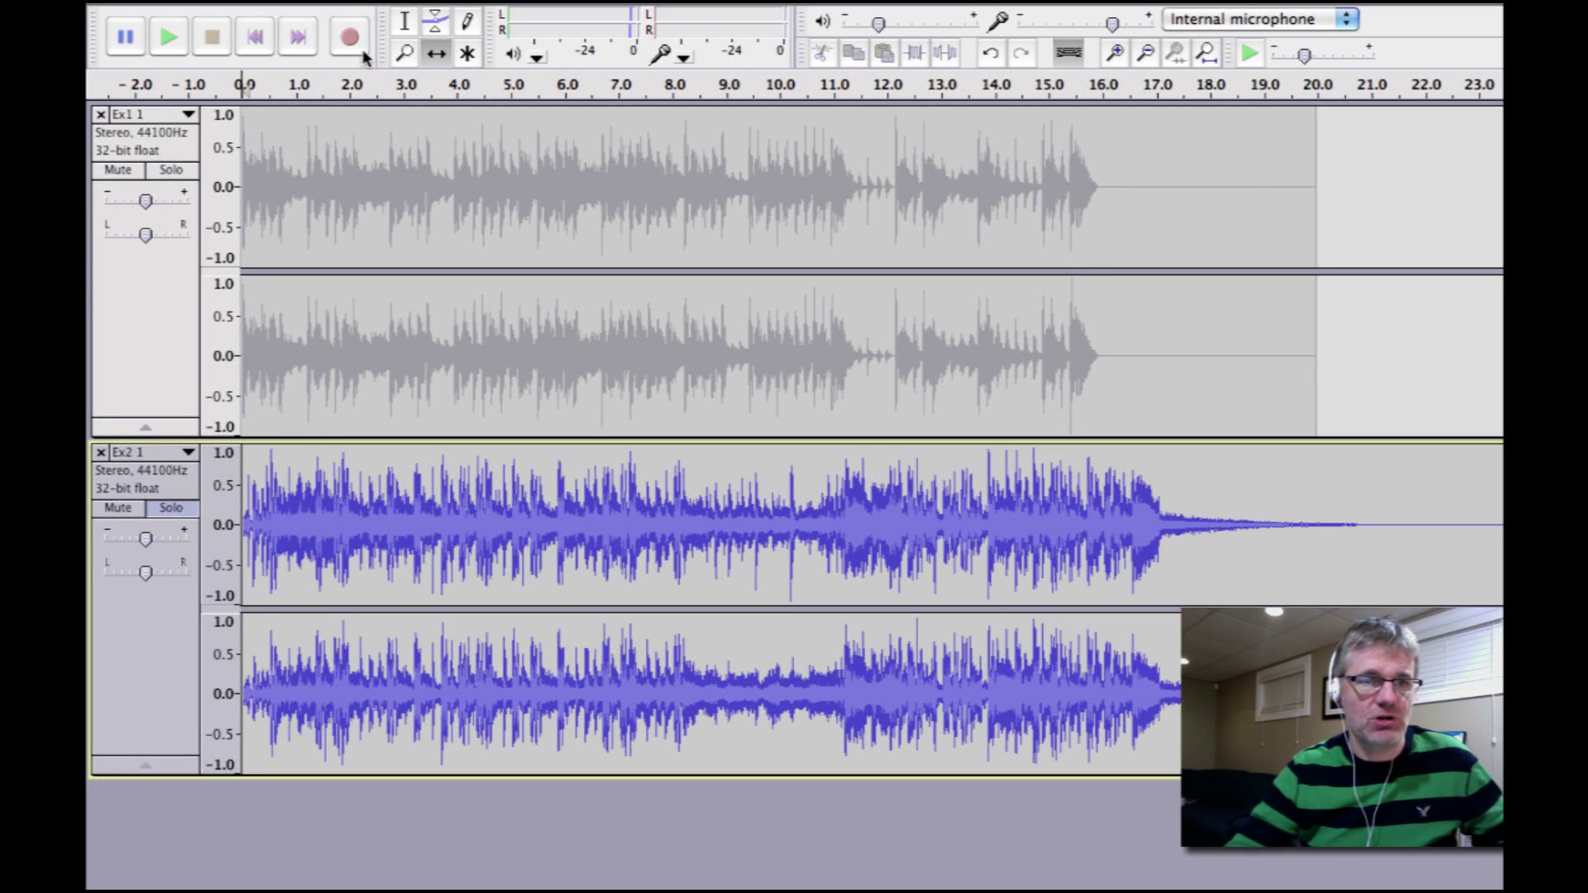
- With the Selection tool, play the soloed Ex2 song from about 1.8 s
left_click(405, 20)
left_click(338, 566)
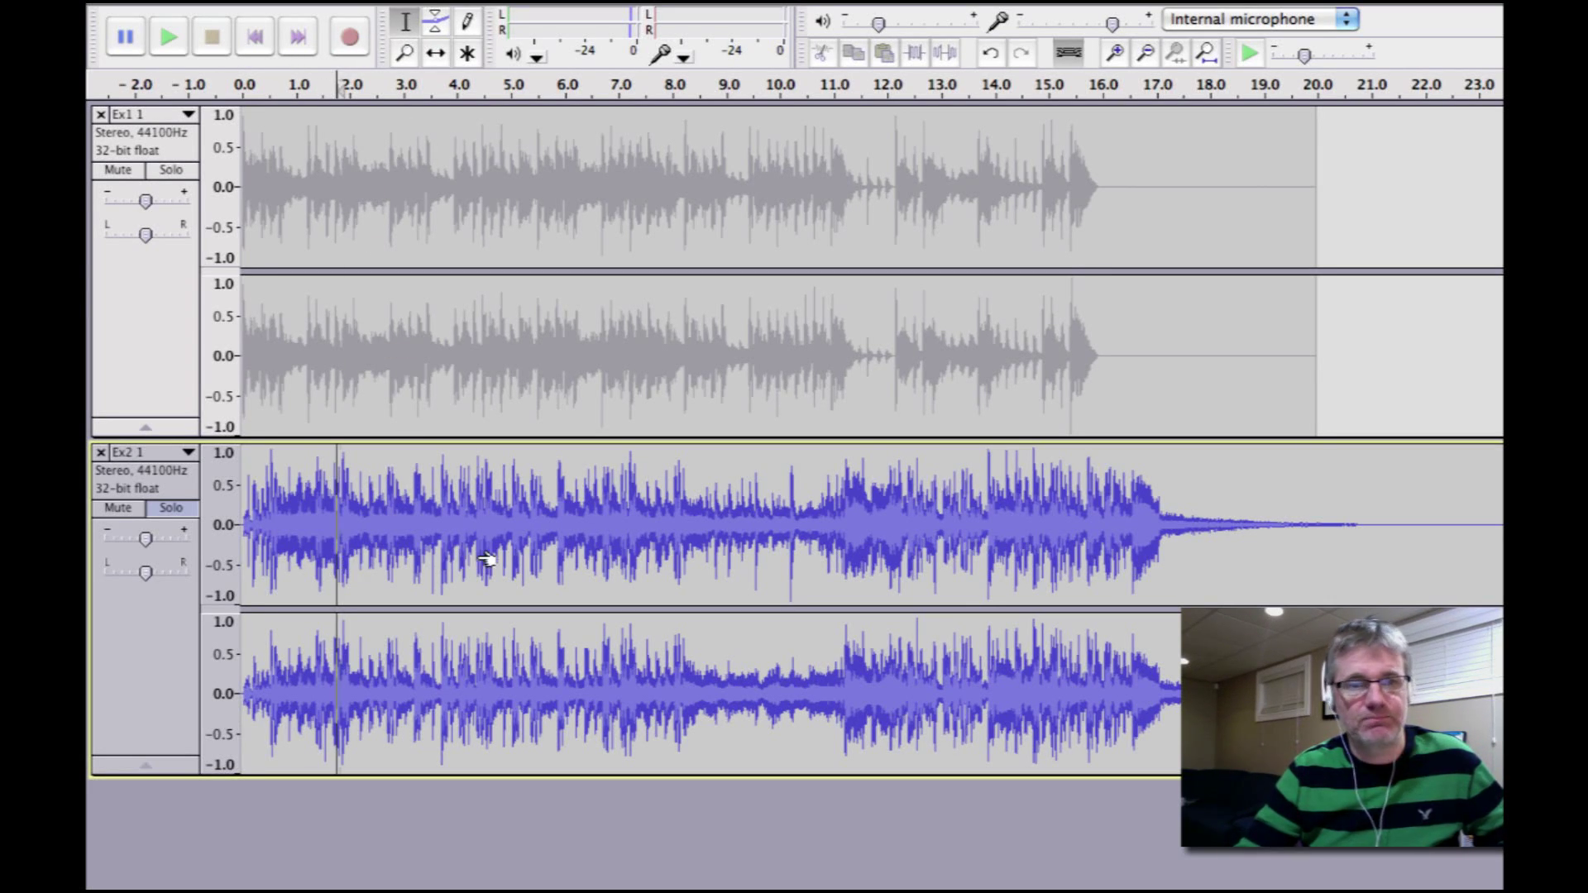
key("space")
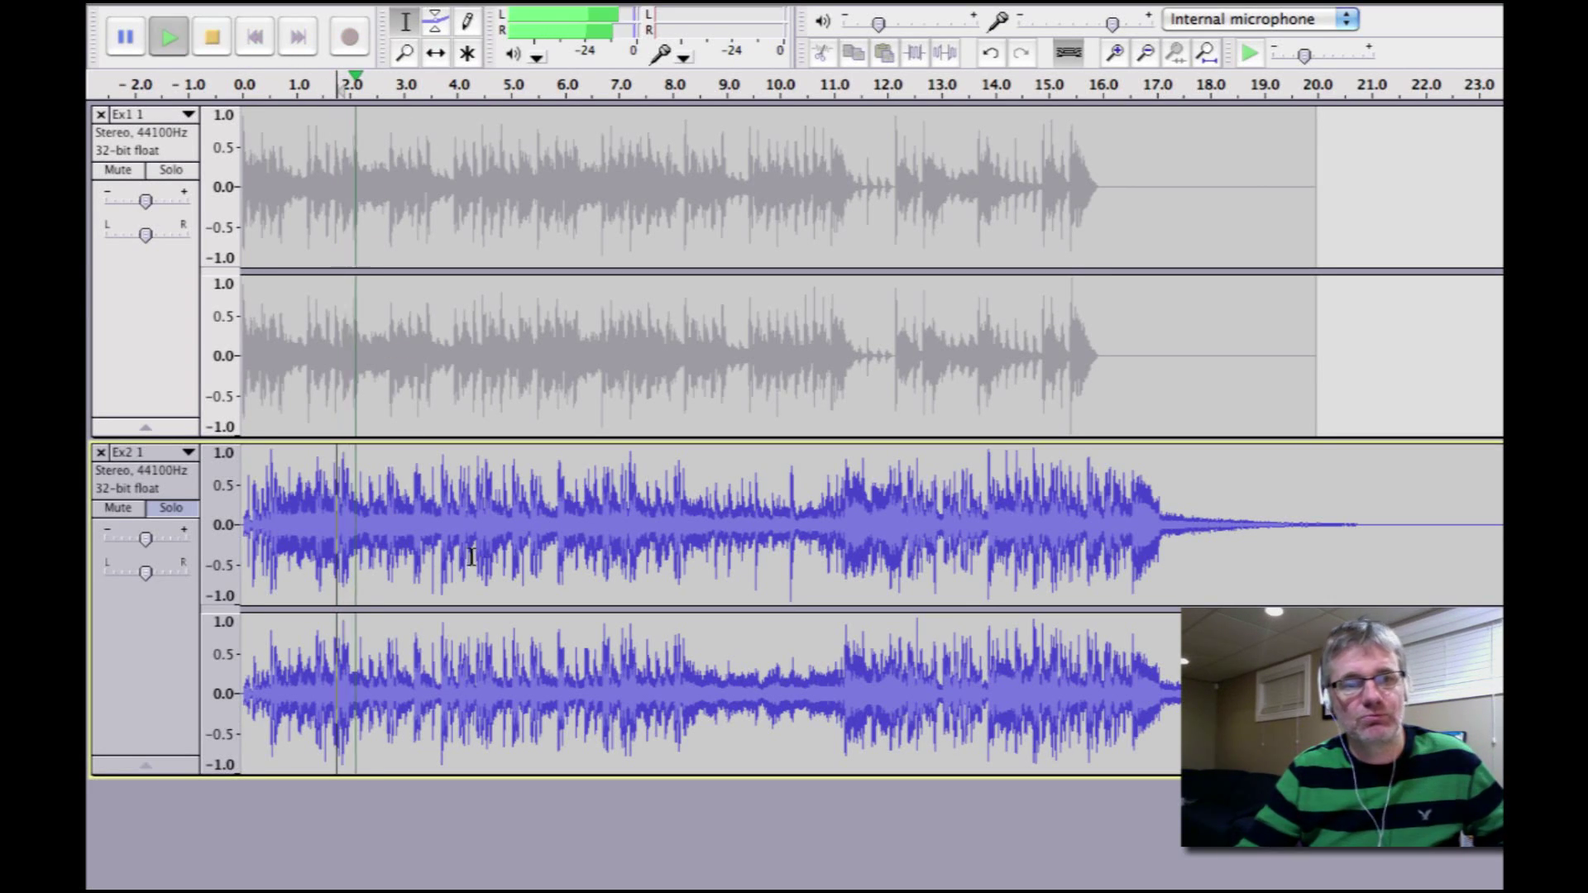
key("space")
- Audition Ex1 alone from 1.8 s, then unsolo it and place the cursor near 2.3 s
left_click(176, 509)
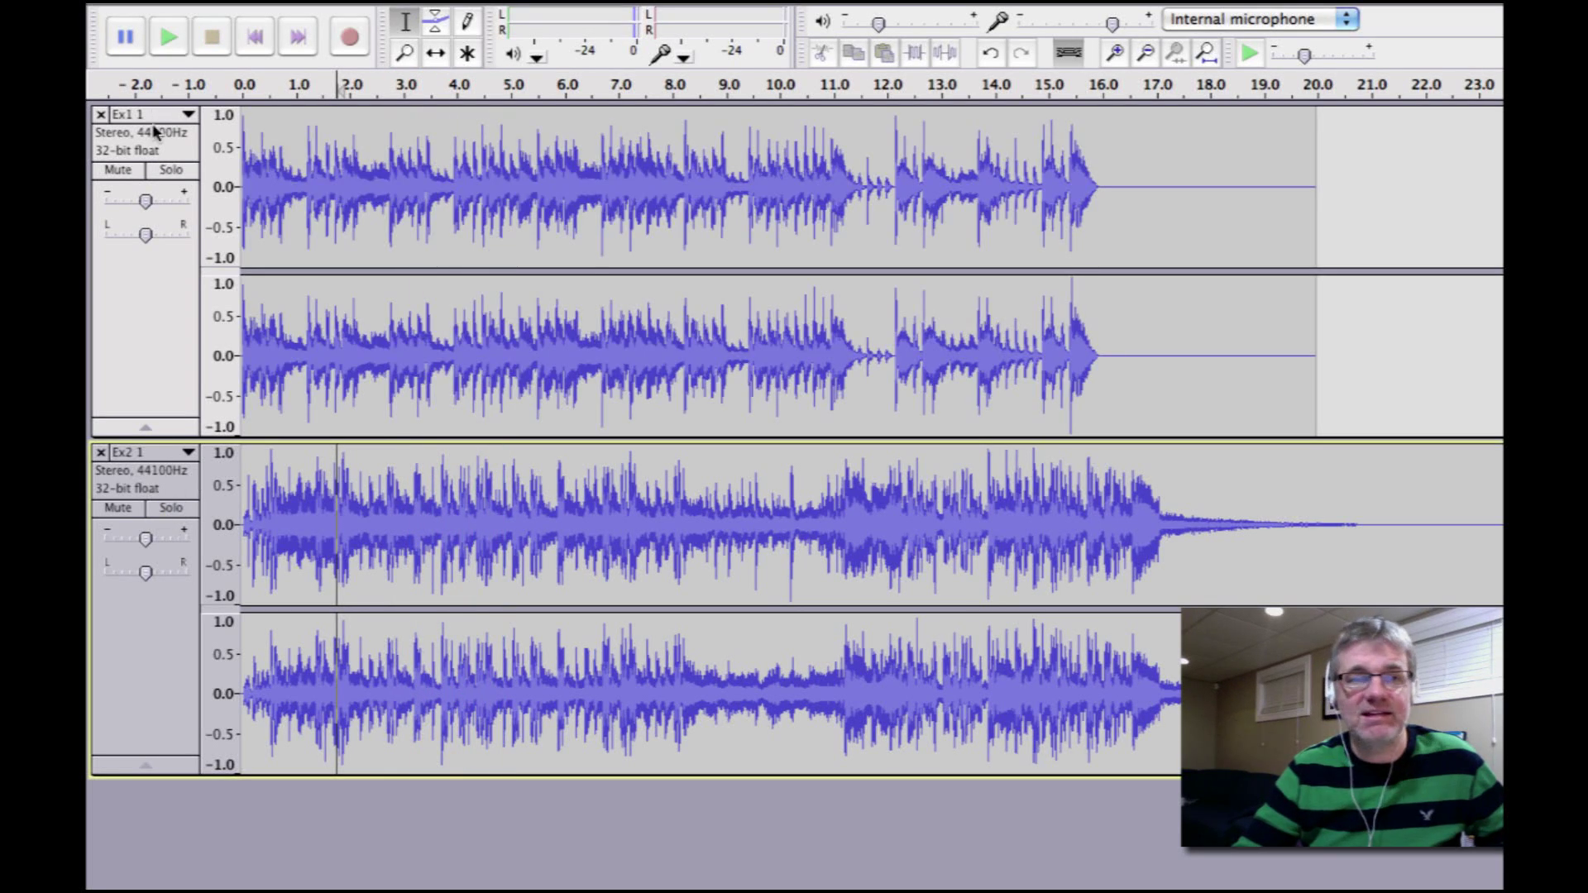
left_click(170, 170)
key("space")
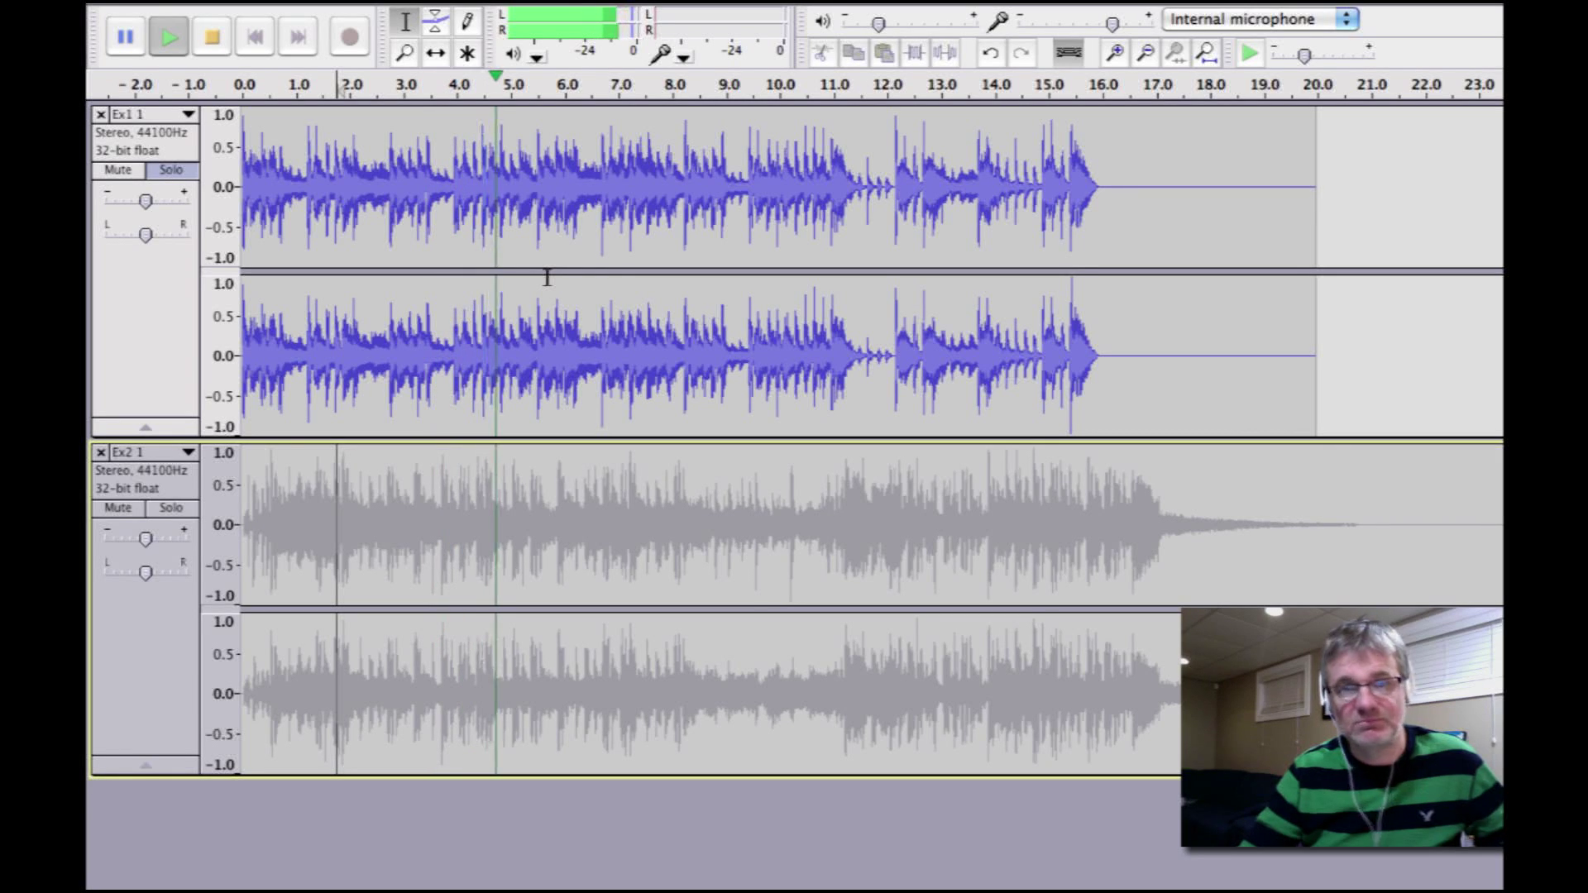
key("space")
left_click(165, 172)
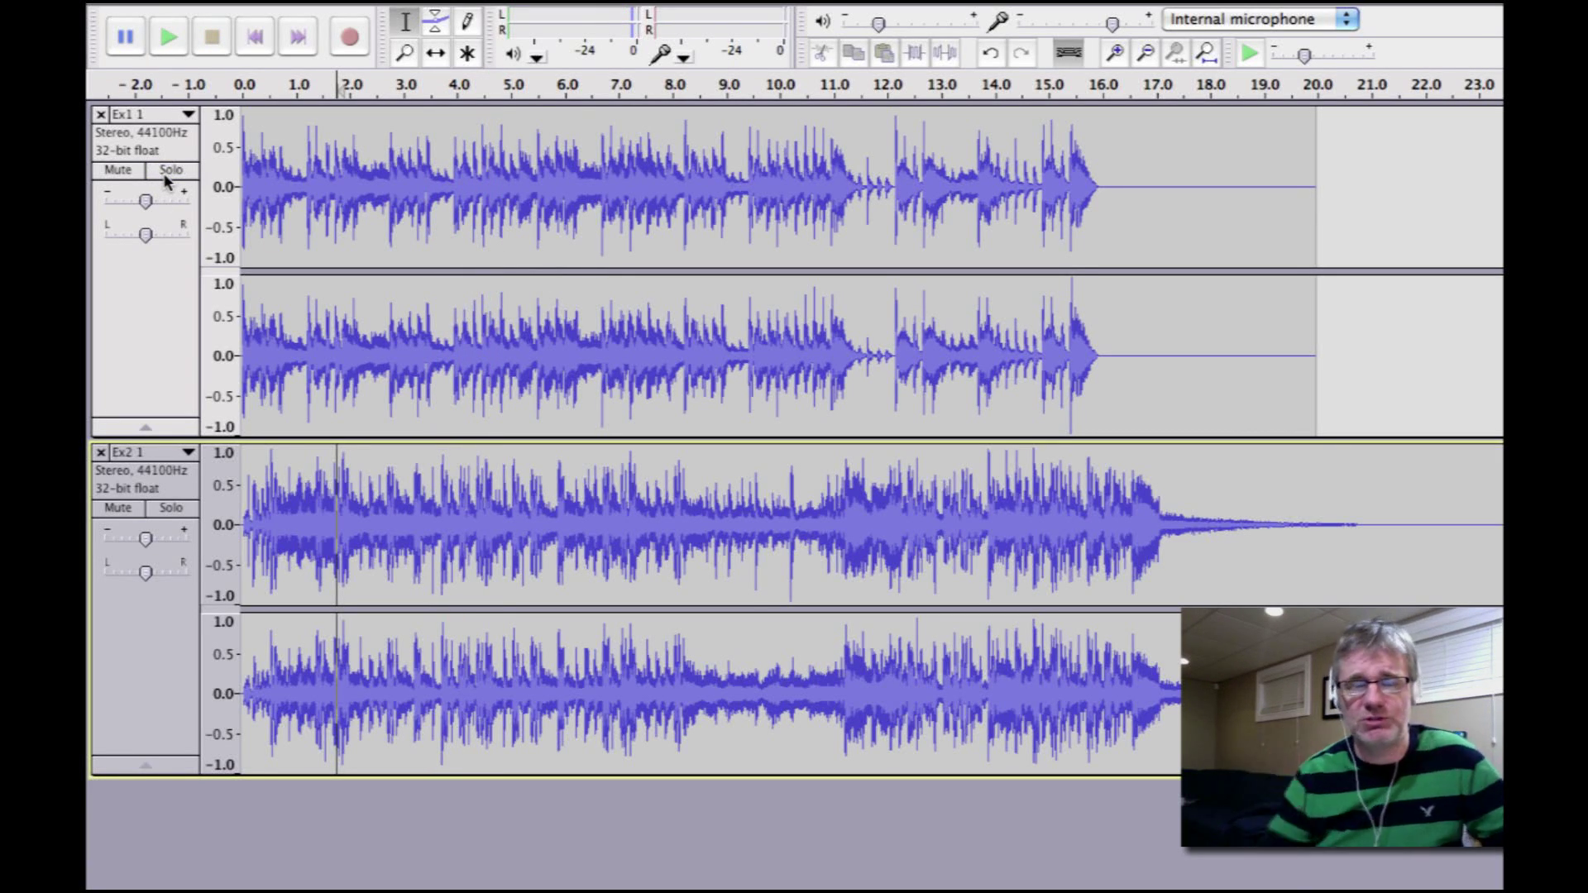
left_click(367, 339)
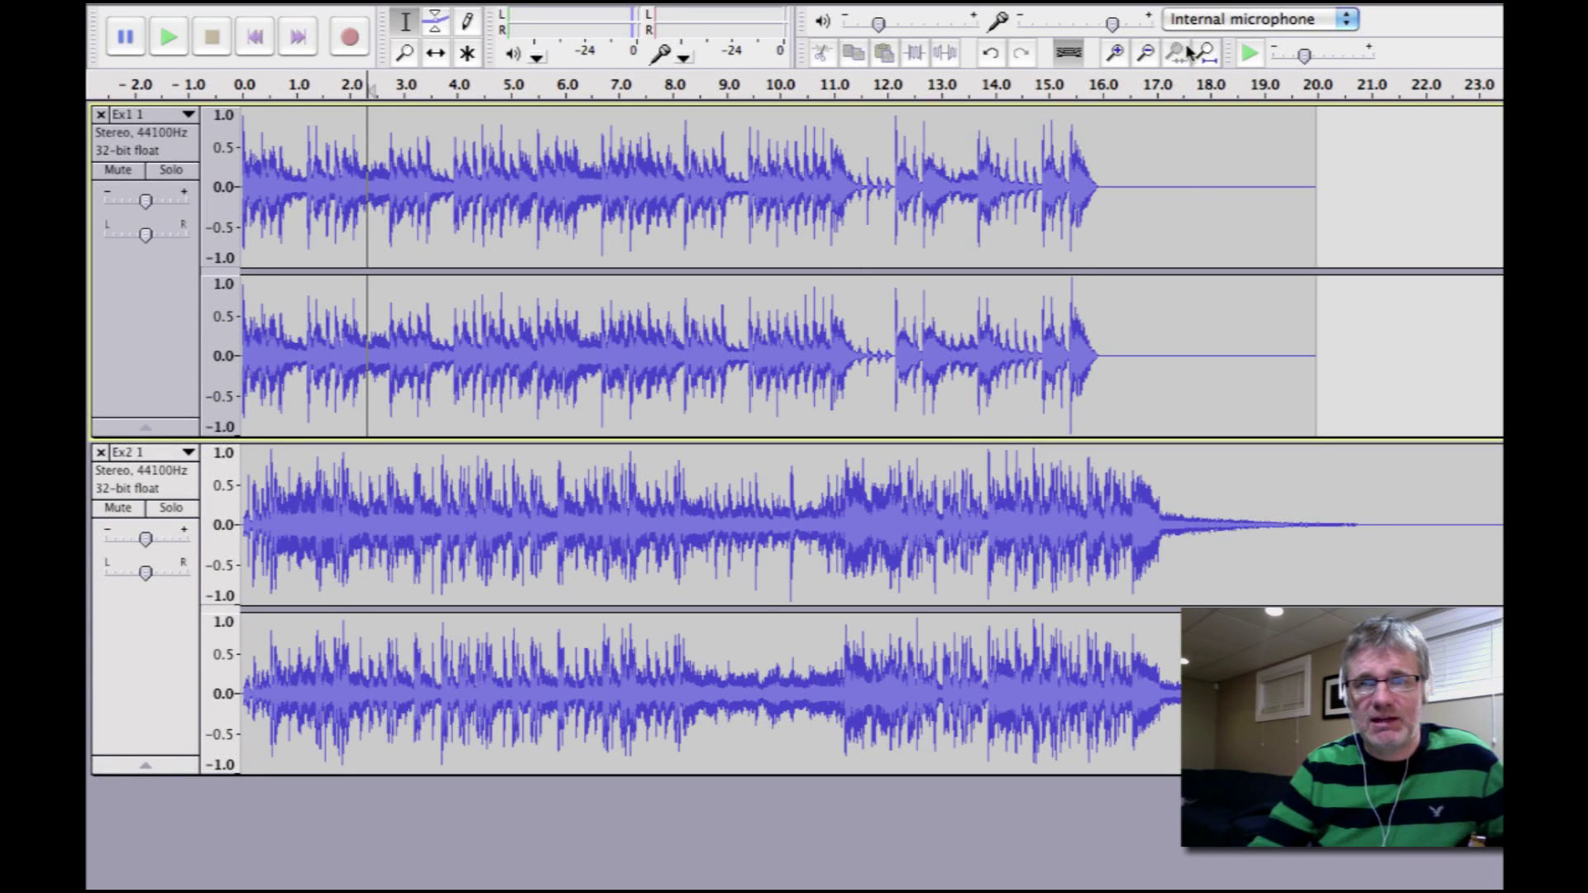
- Zoom in to about 0.4–3.6 s and mark Ex1's beat near 2.07 s
left_click(1117, 53)
left_click(1117, 53)
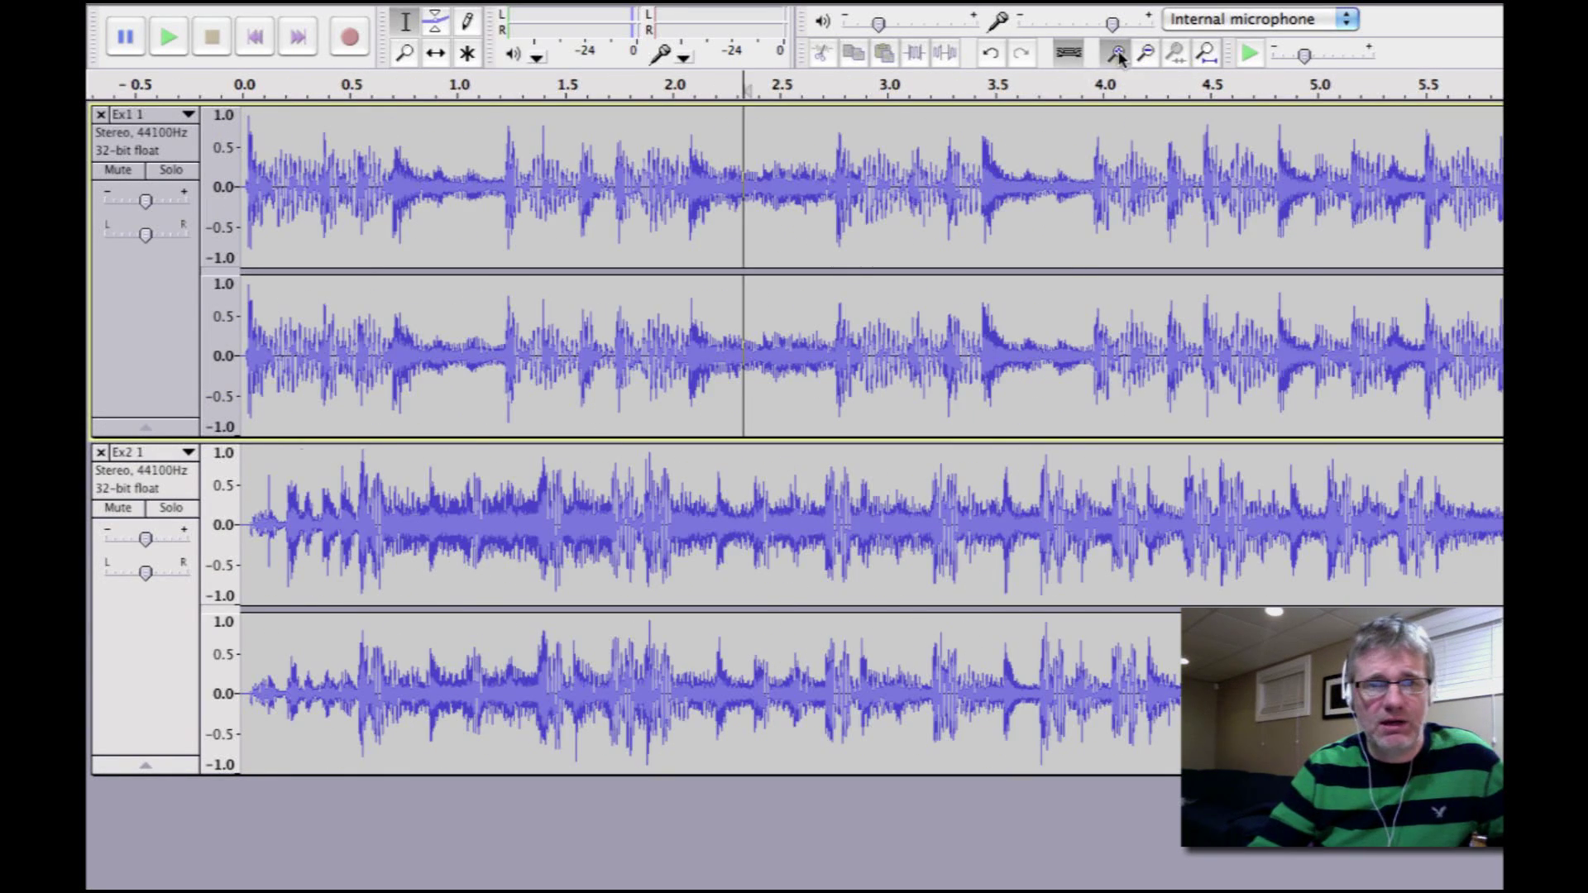
left_click(1117, 53)
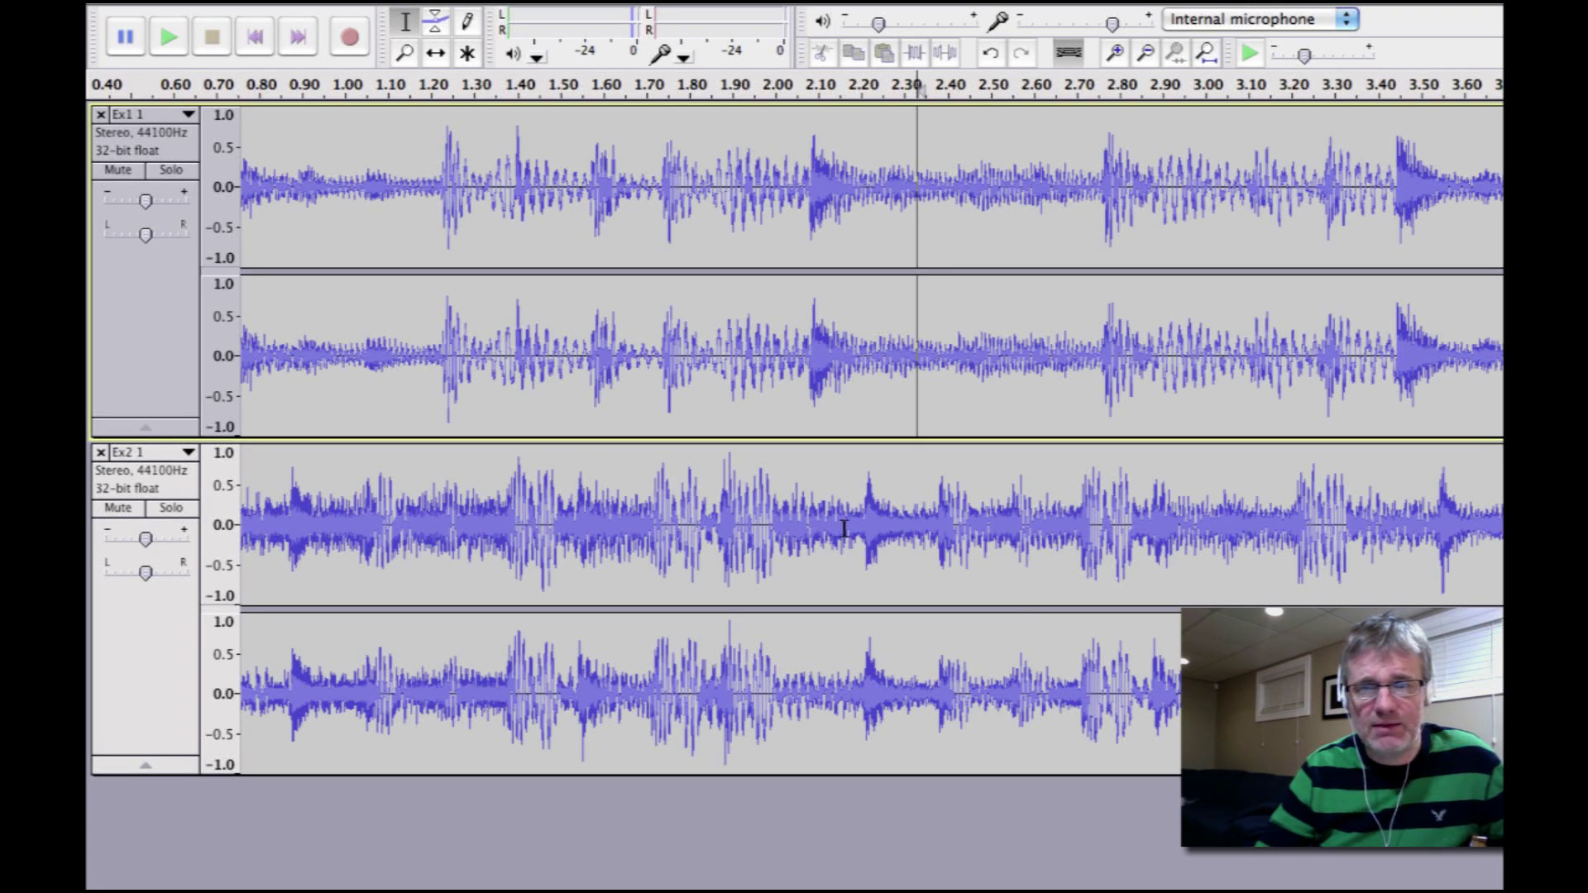
left_click(806, 194)
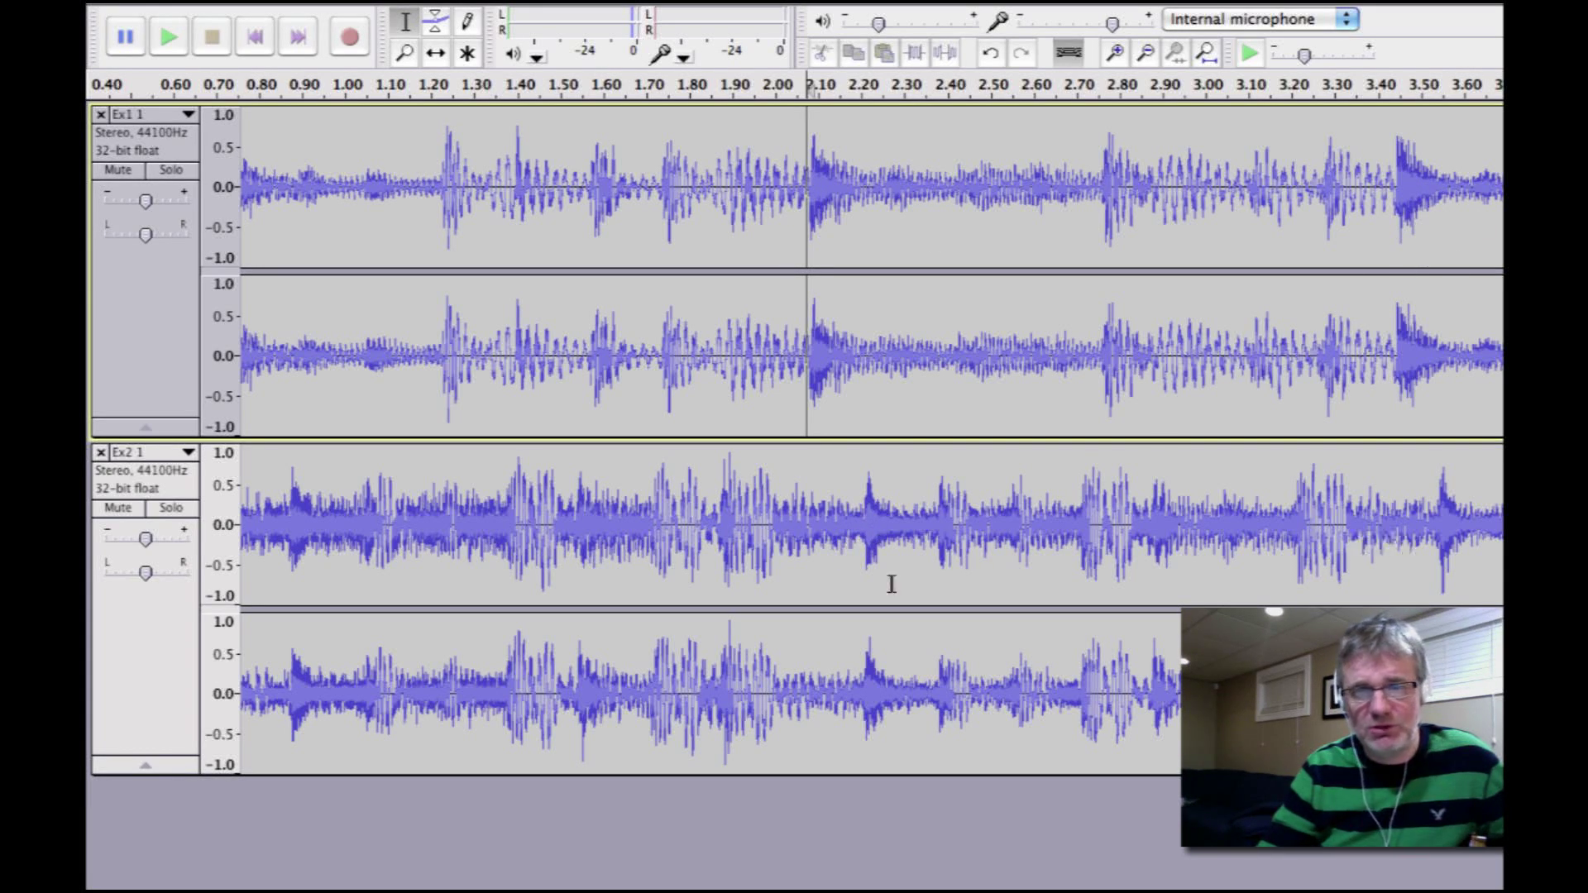
- Solo Ex1, audition it from its downbeat at about 2.0 s, then unsolo it
left_click(184, 169)
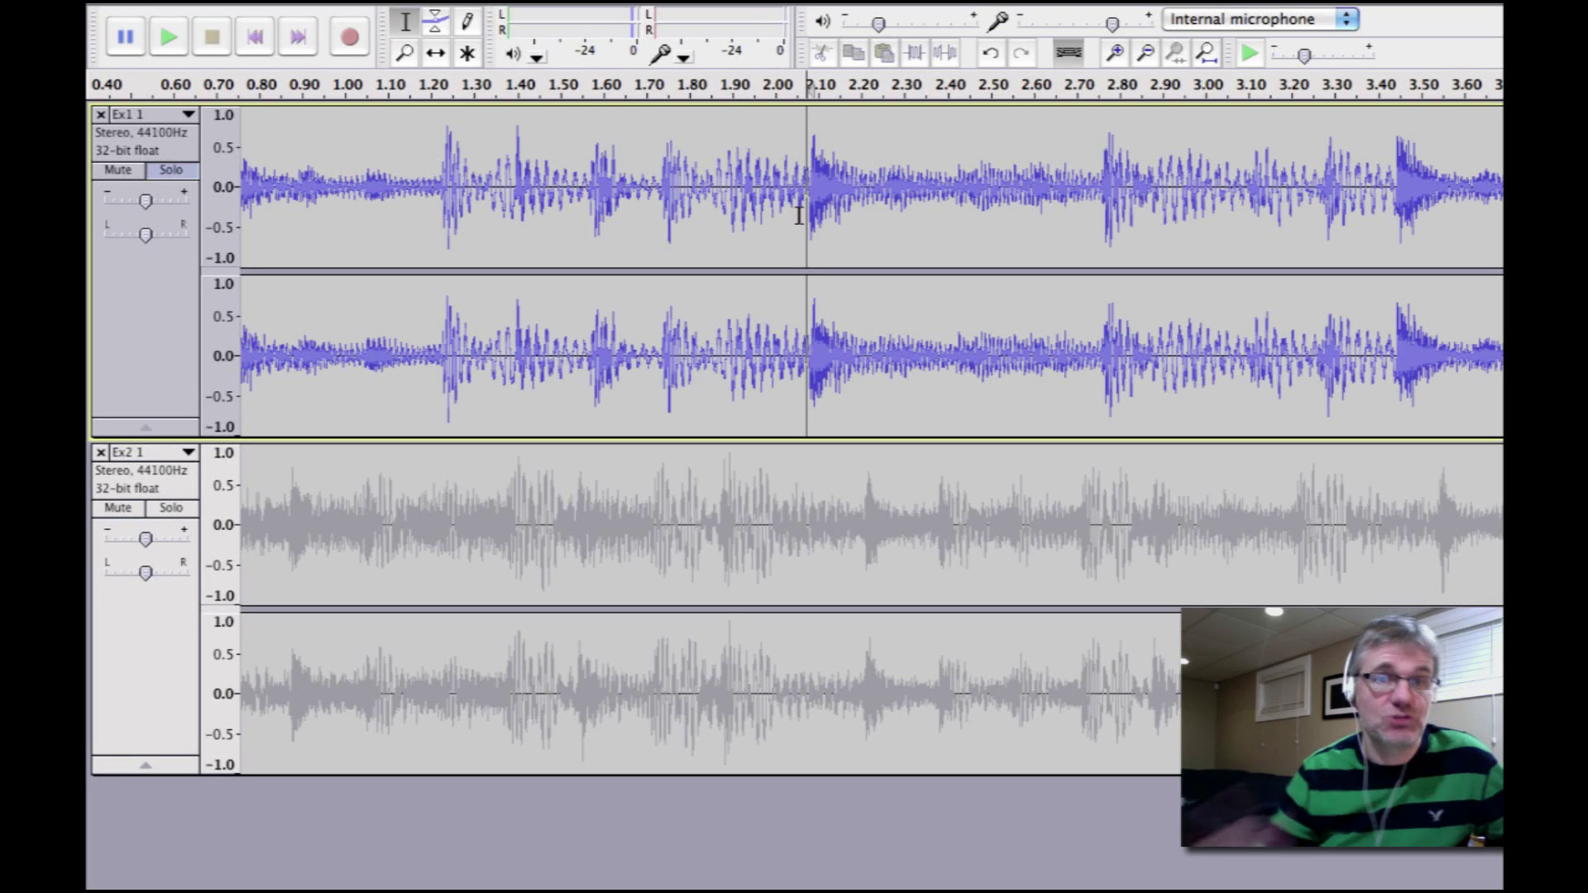
left_click(772, 217)
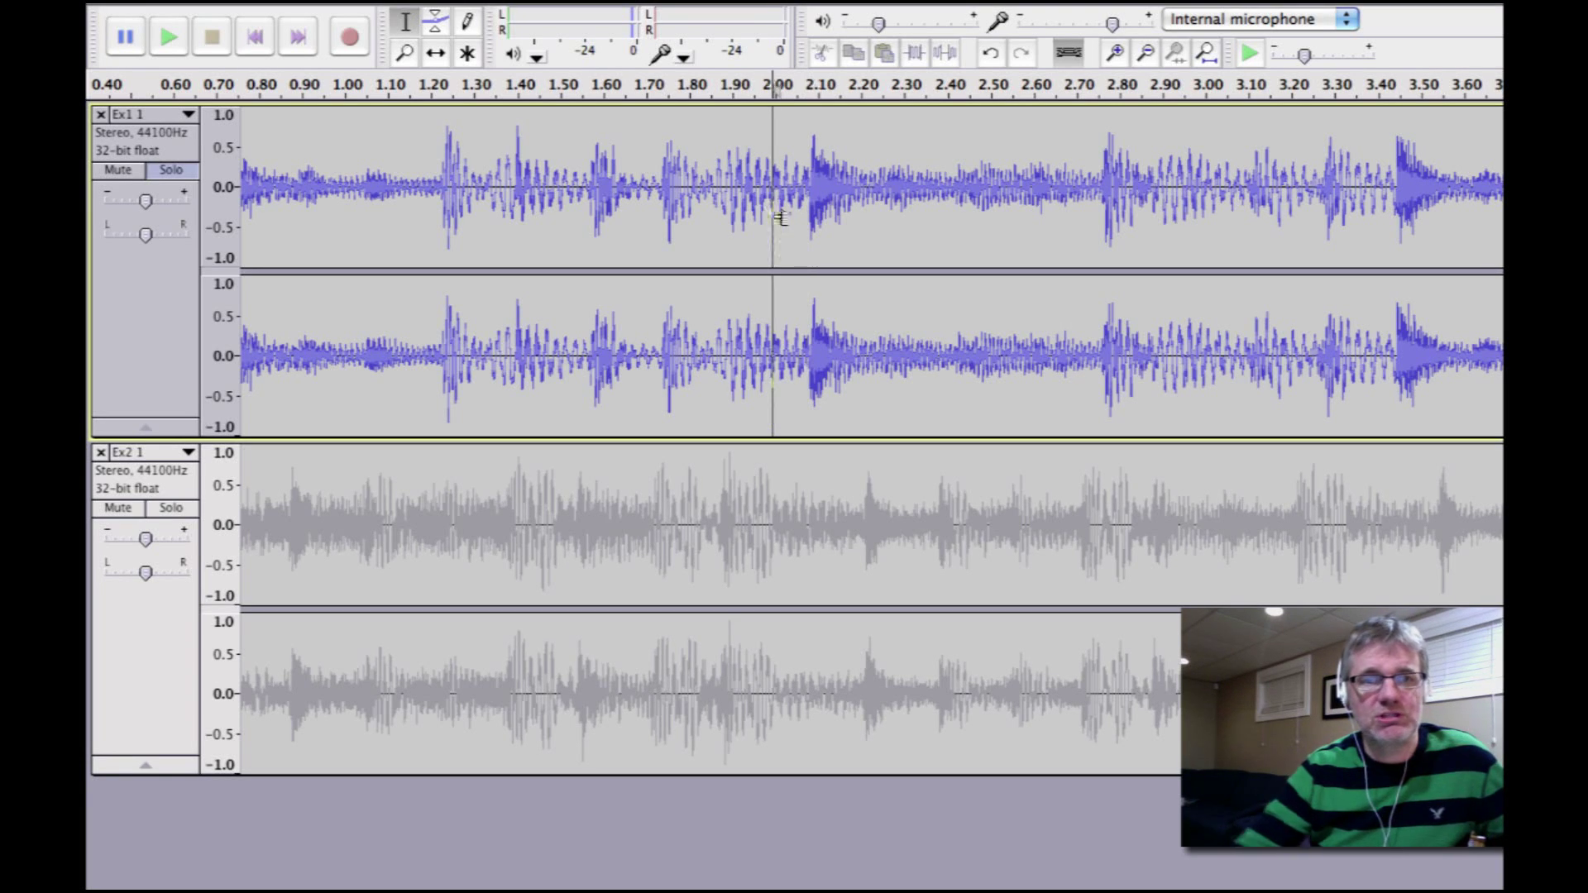
key("space")
key("space")
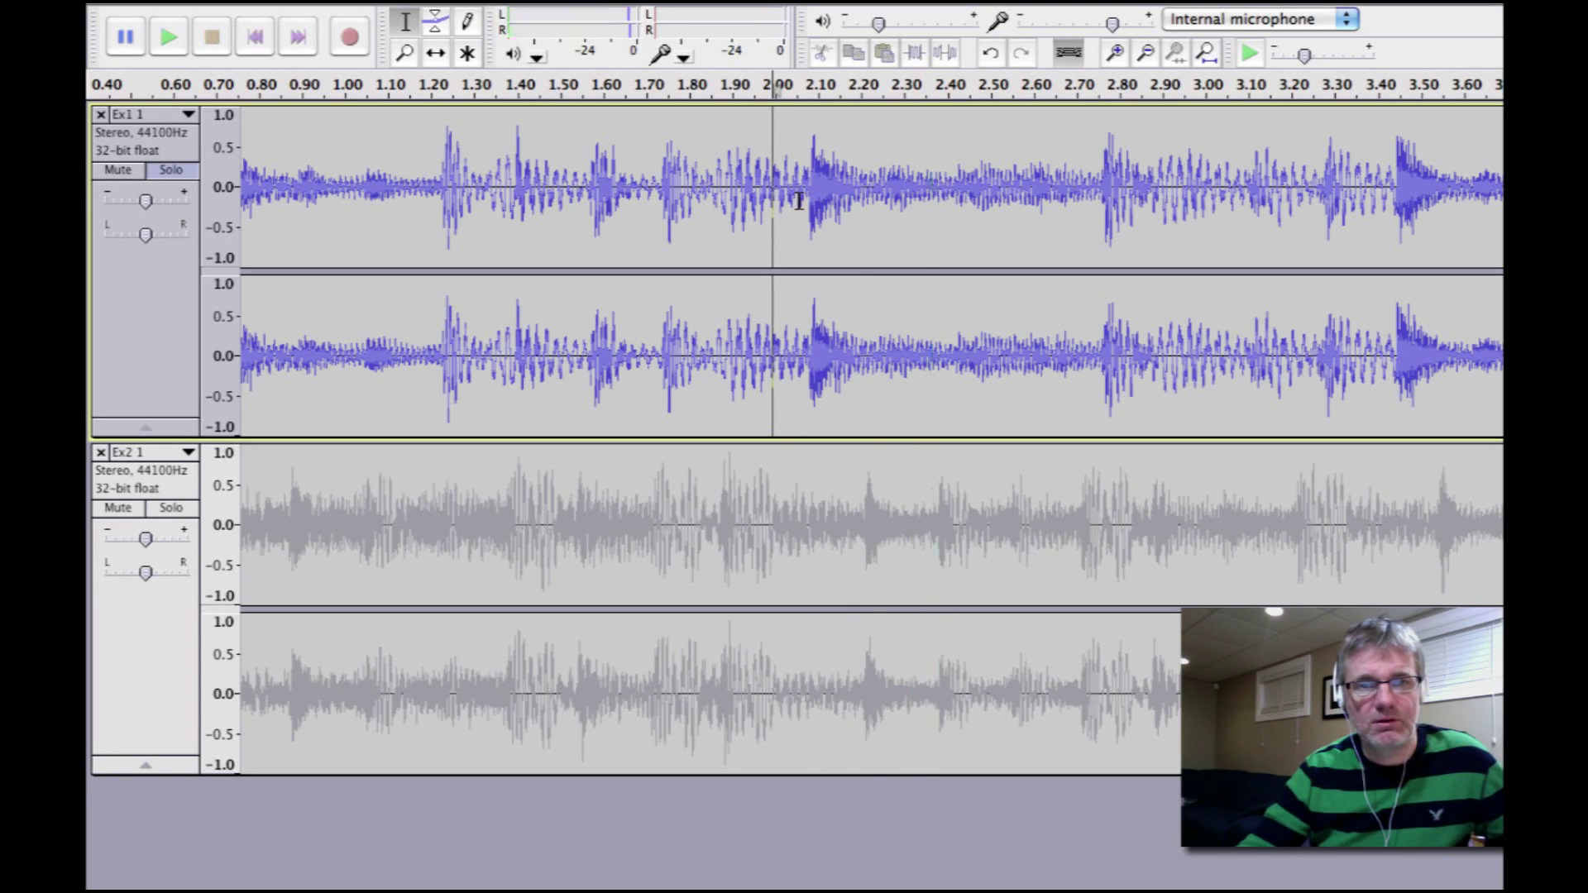
key("space")
key("space")
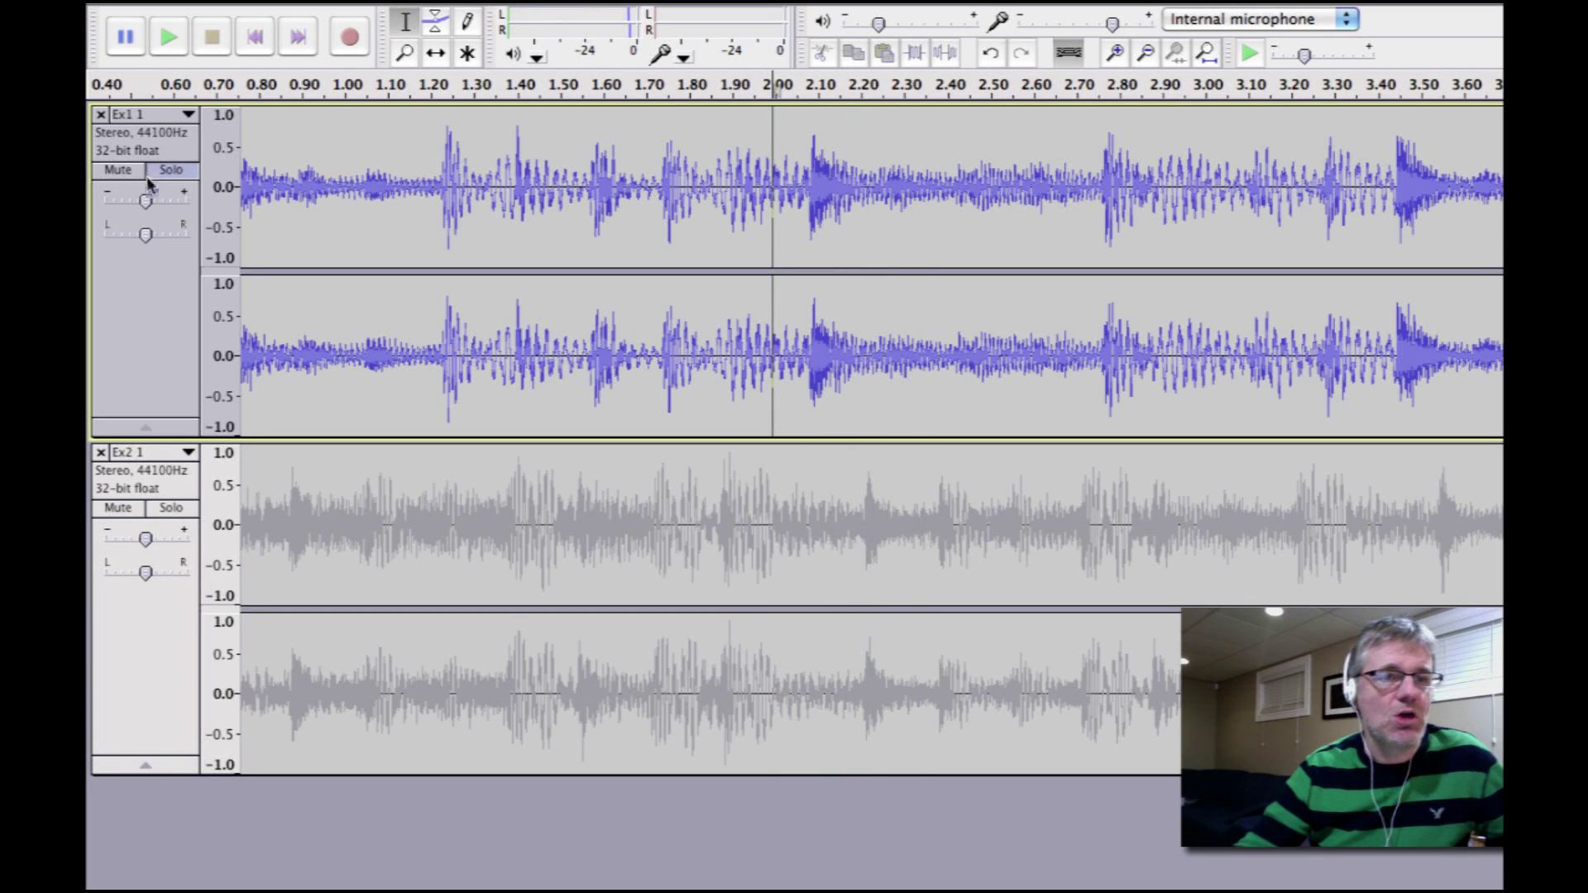
left_click(171, 169)
- Mark Ex2's downbeat near 2.16 s and play both tracks from there
left_click(846, 536)
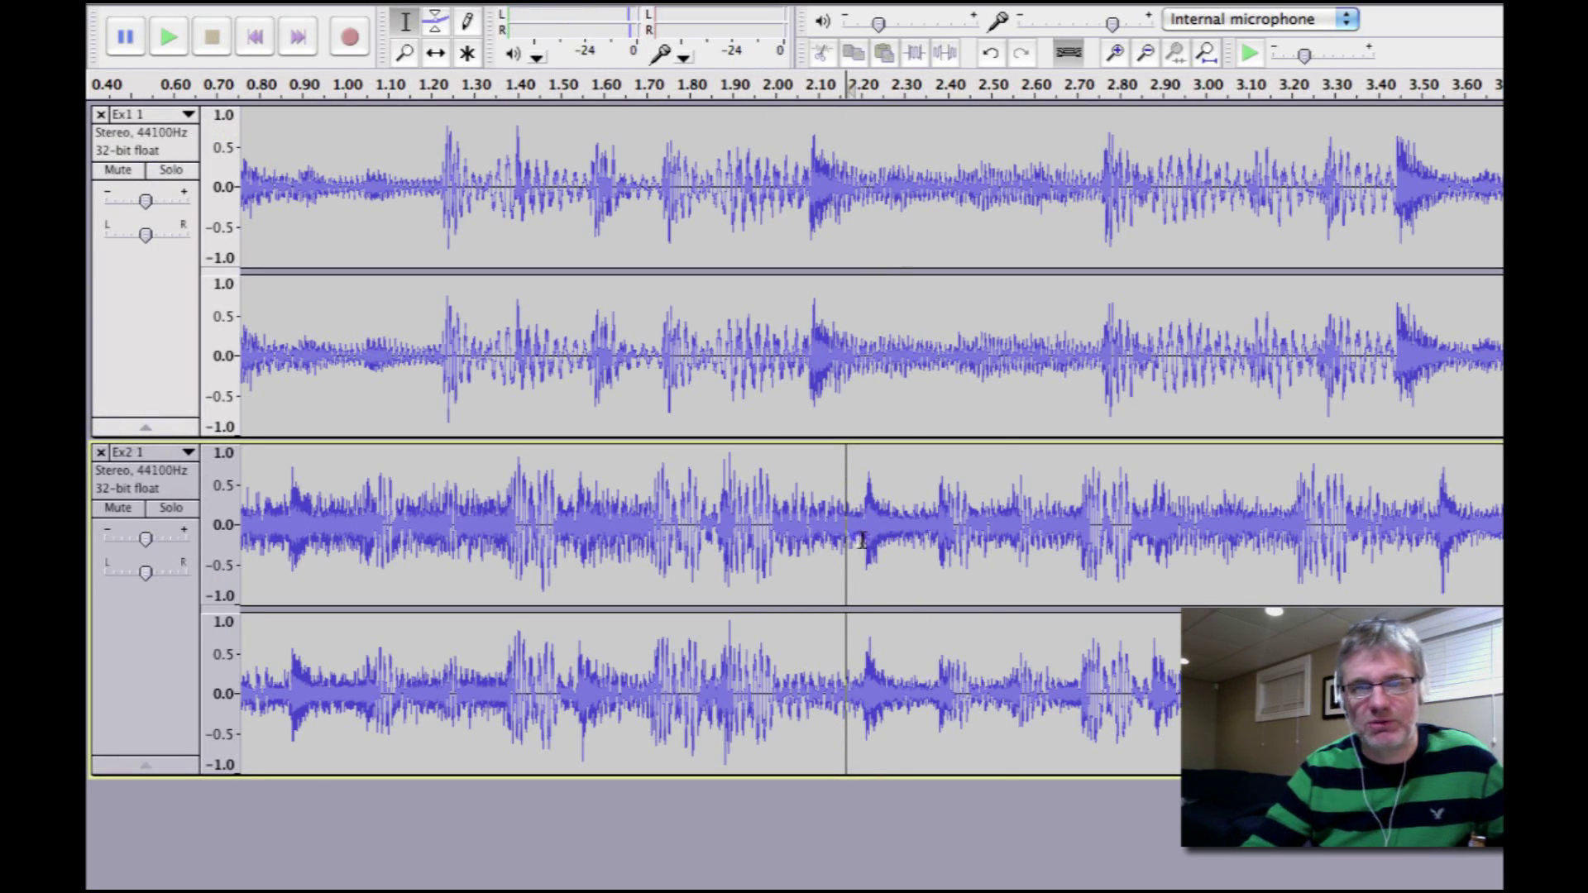
key("space")
key("space")
key("space")
key("space")
key("space")
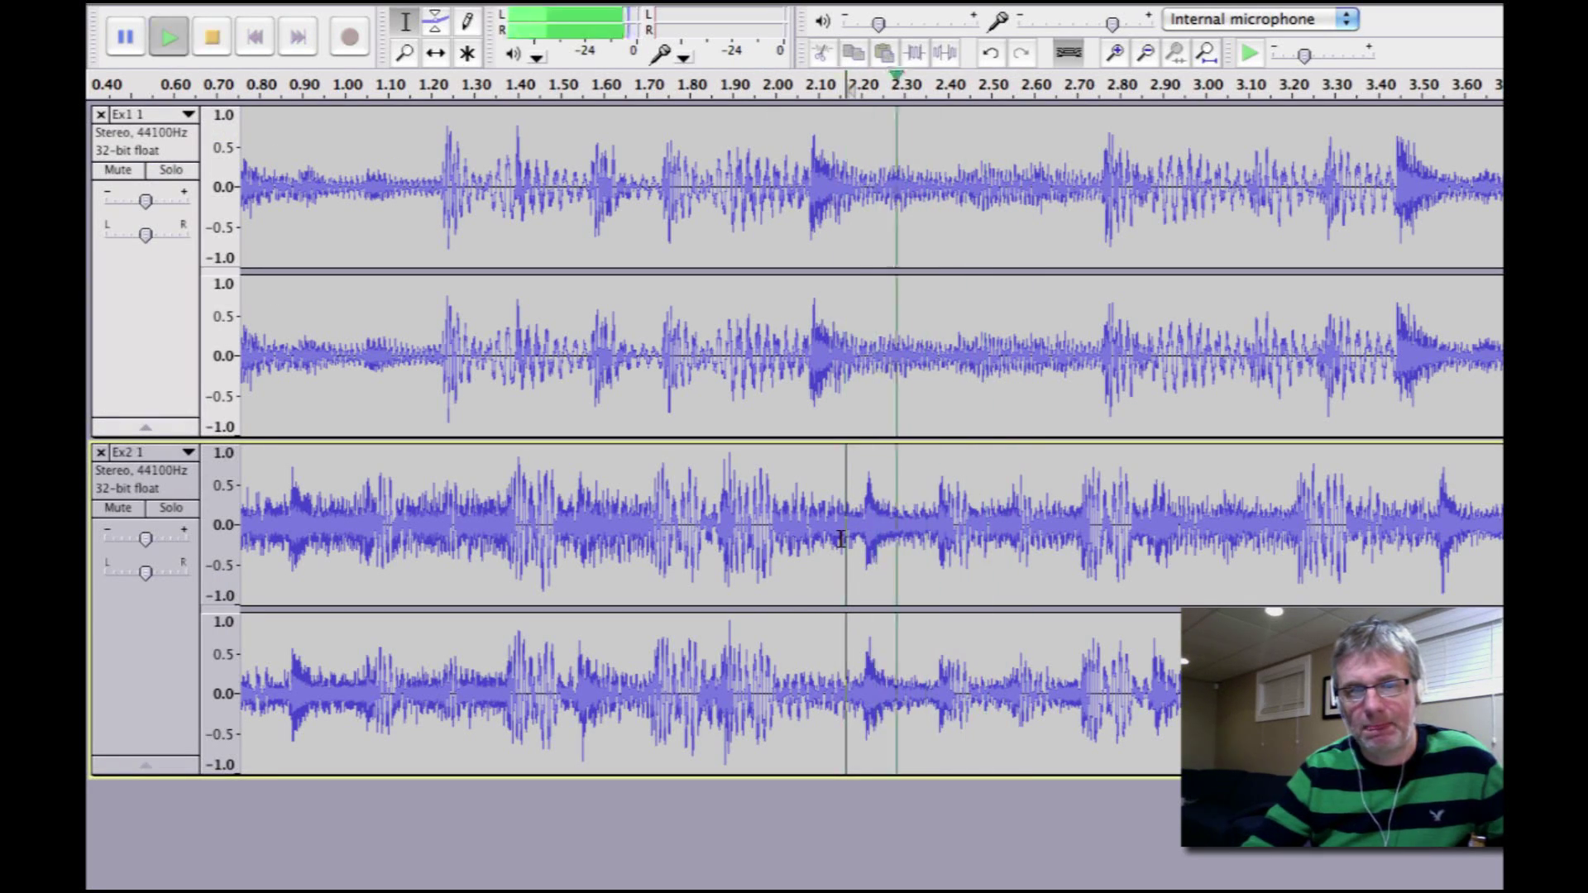
key("space")
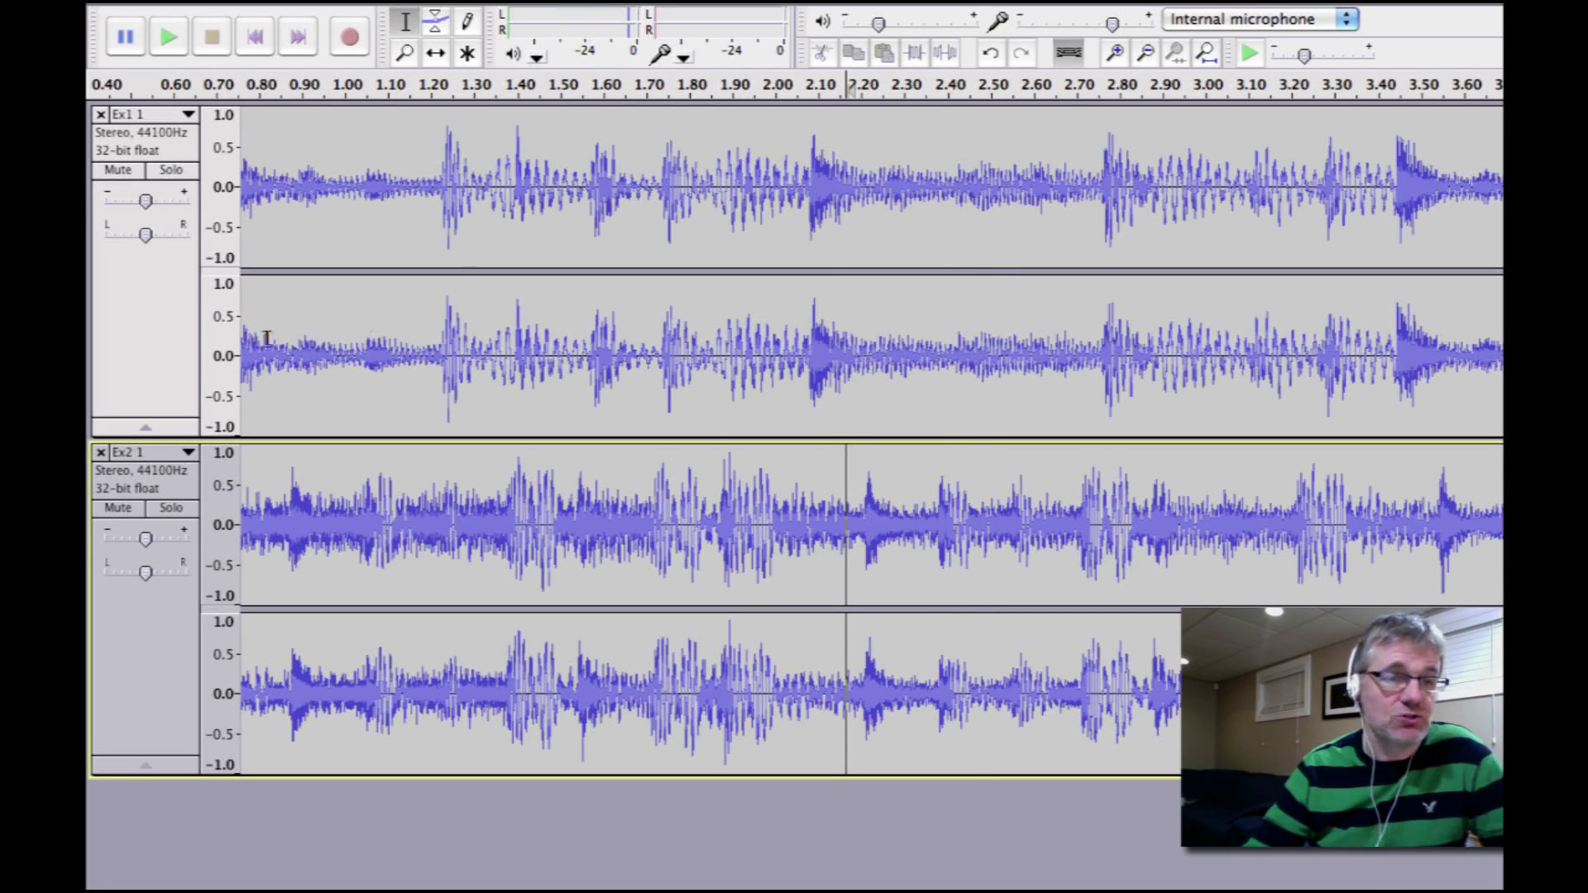
left_click(438, 55)
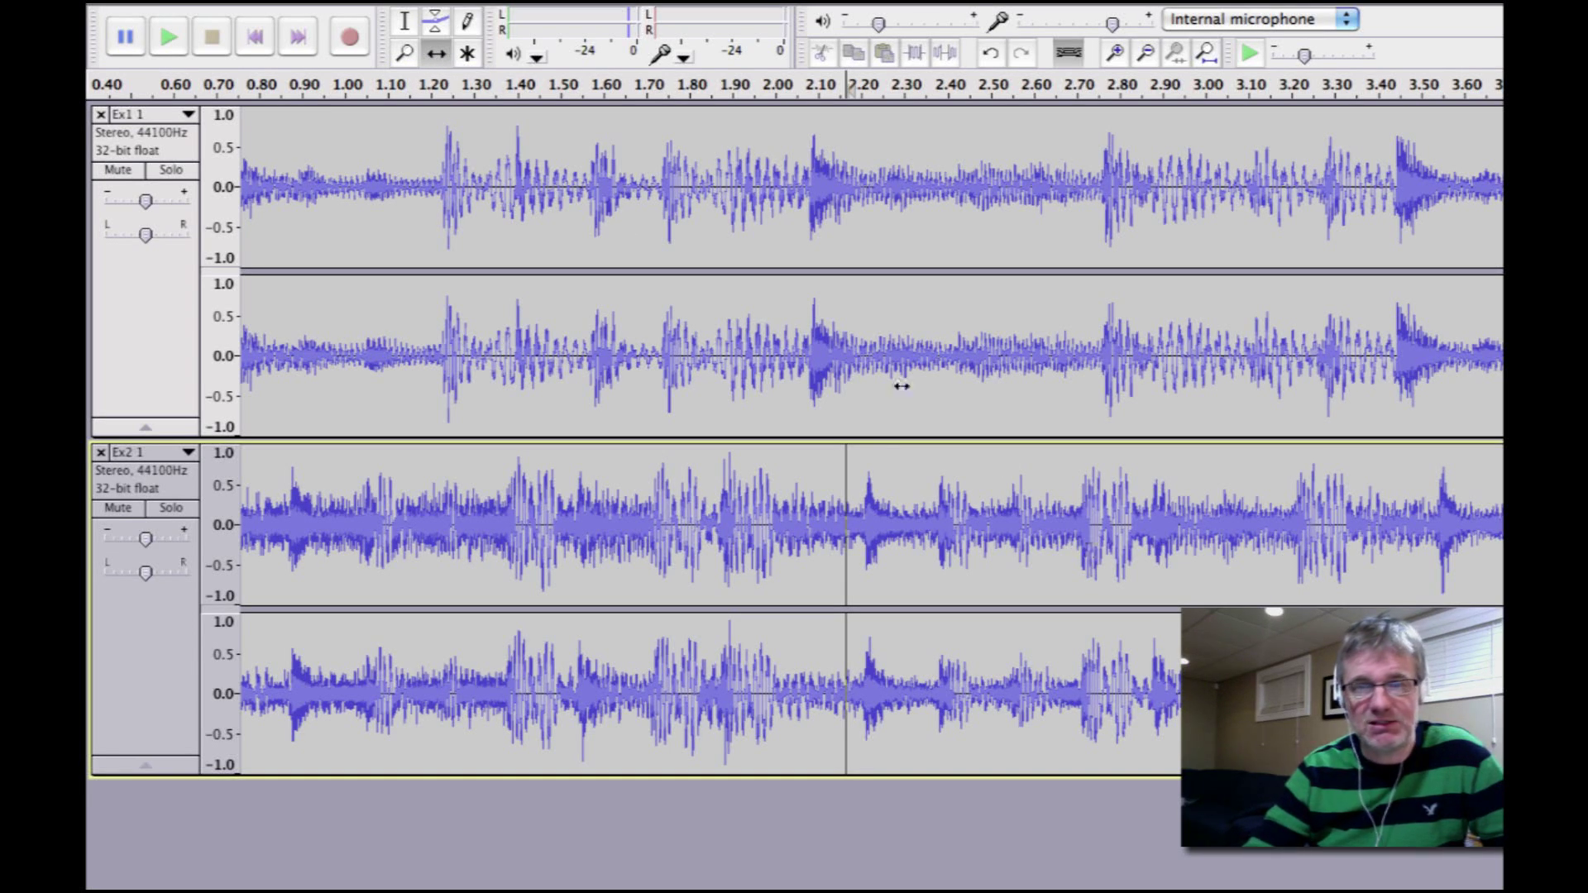
left_click_drag(912, 342, 967, 344)
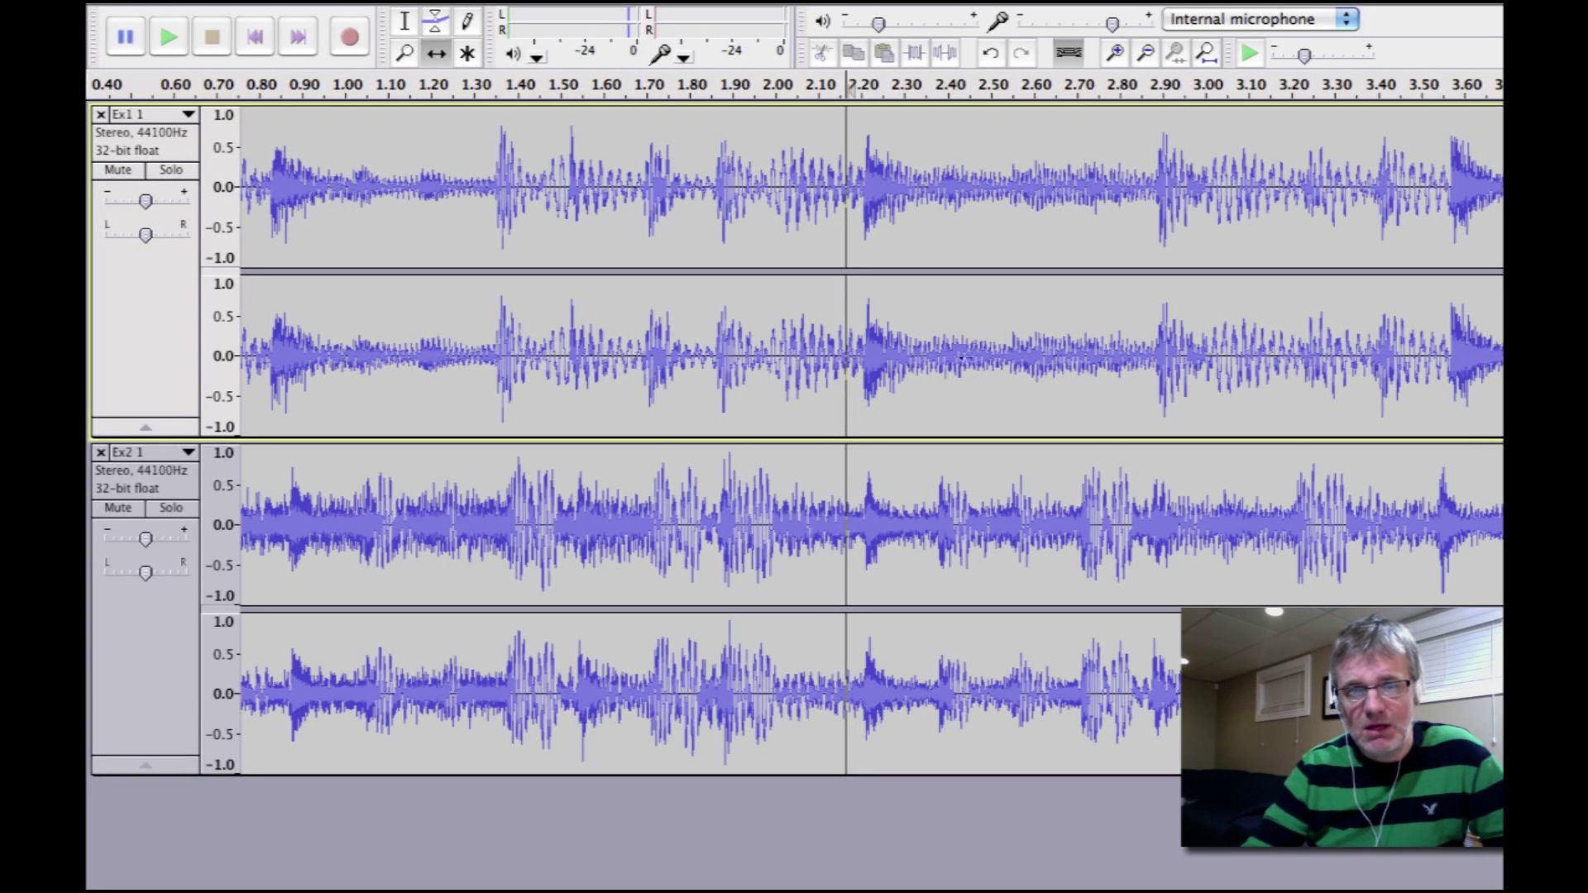
scroll(872, 438, "right", 8)
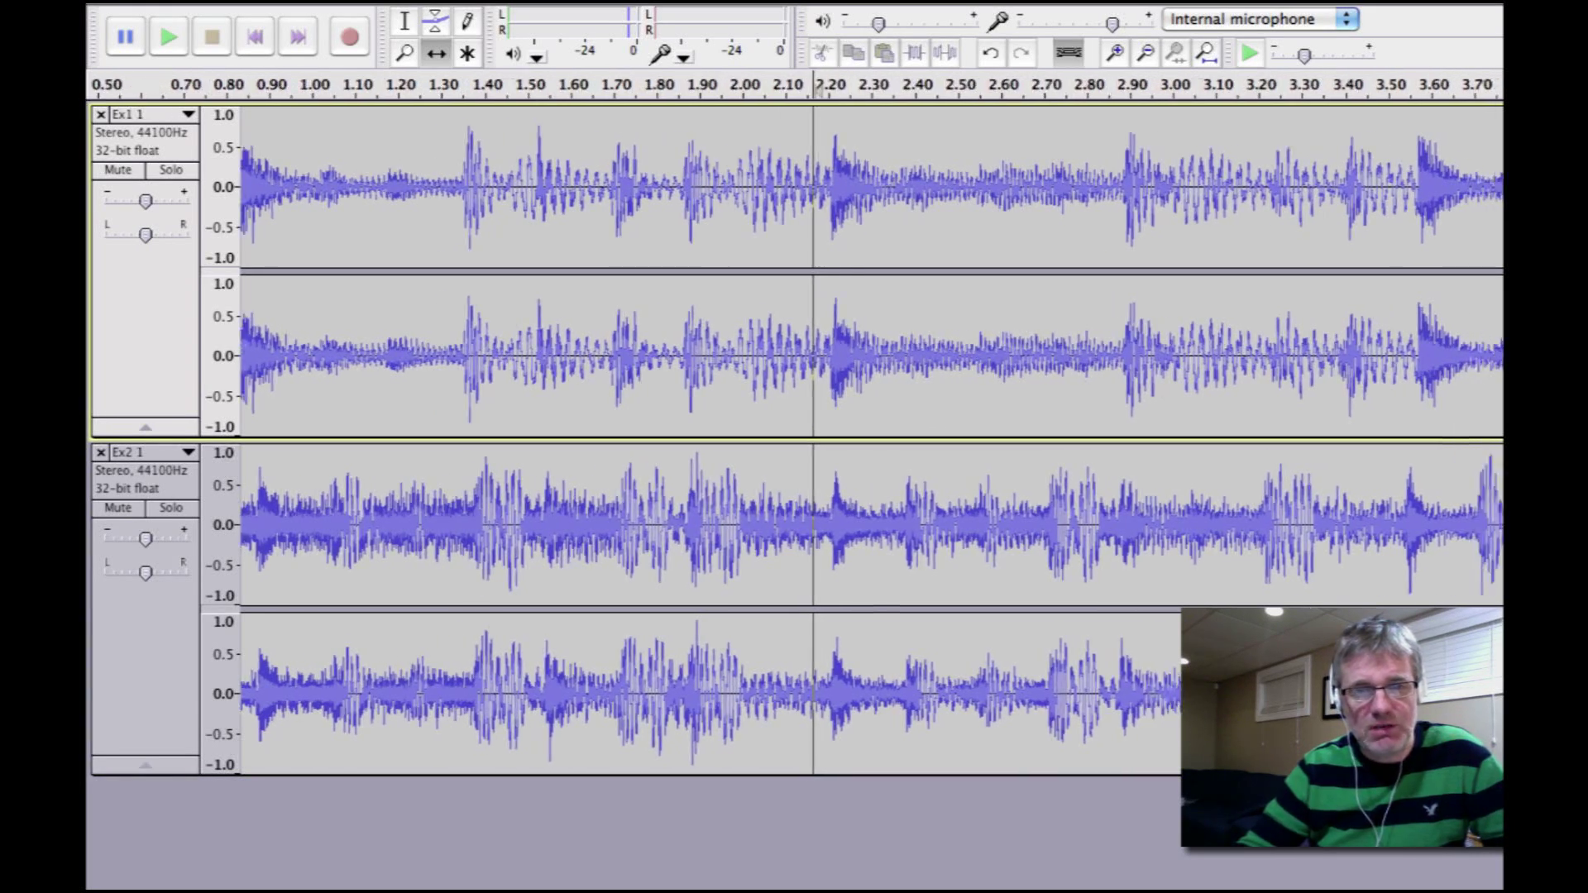
scroll(666, 628, "right", 3)
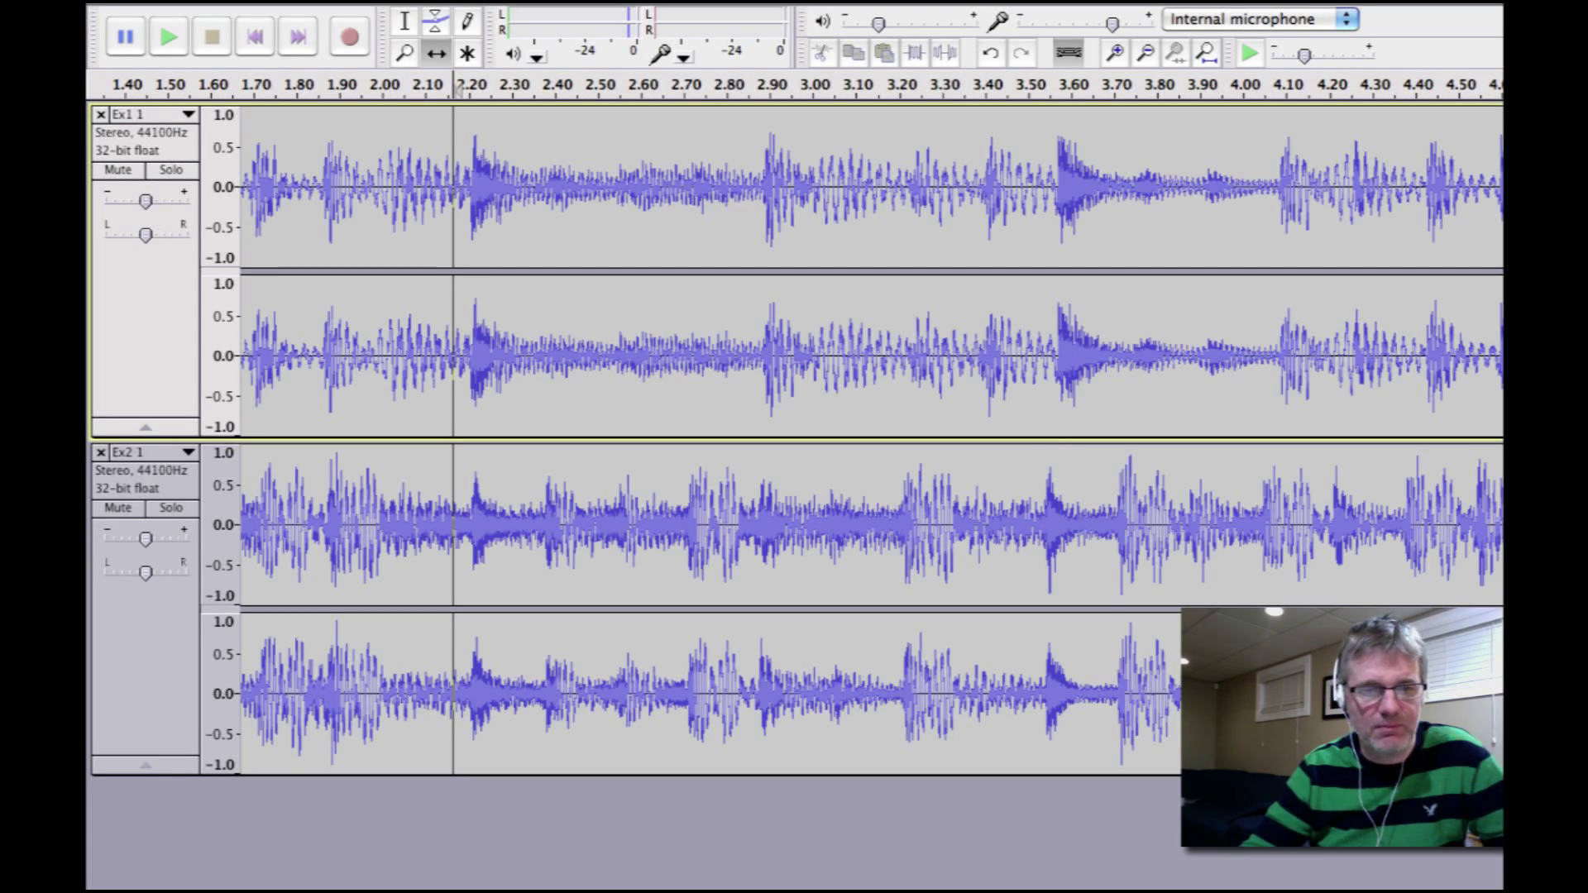
scroll(1010, 781, "right", 15)
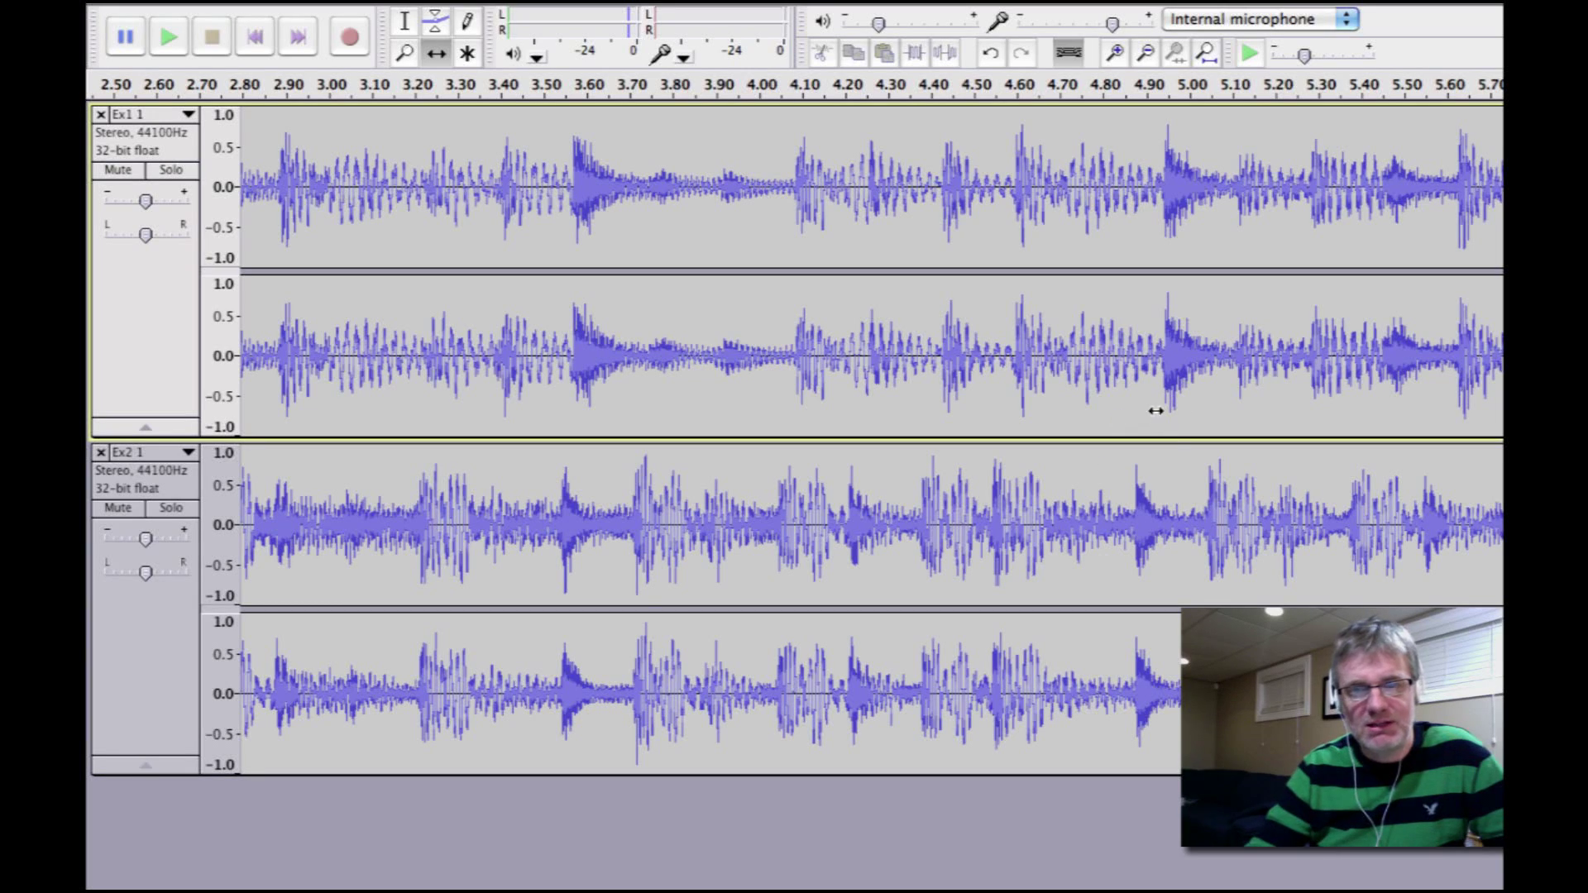
scroll(797, 422, "right", 18)
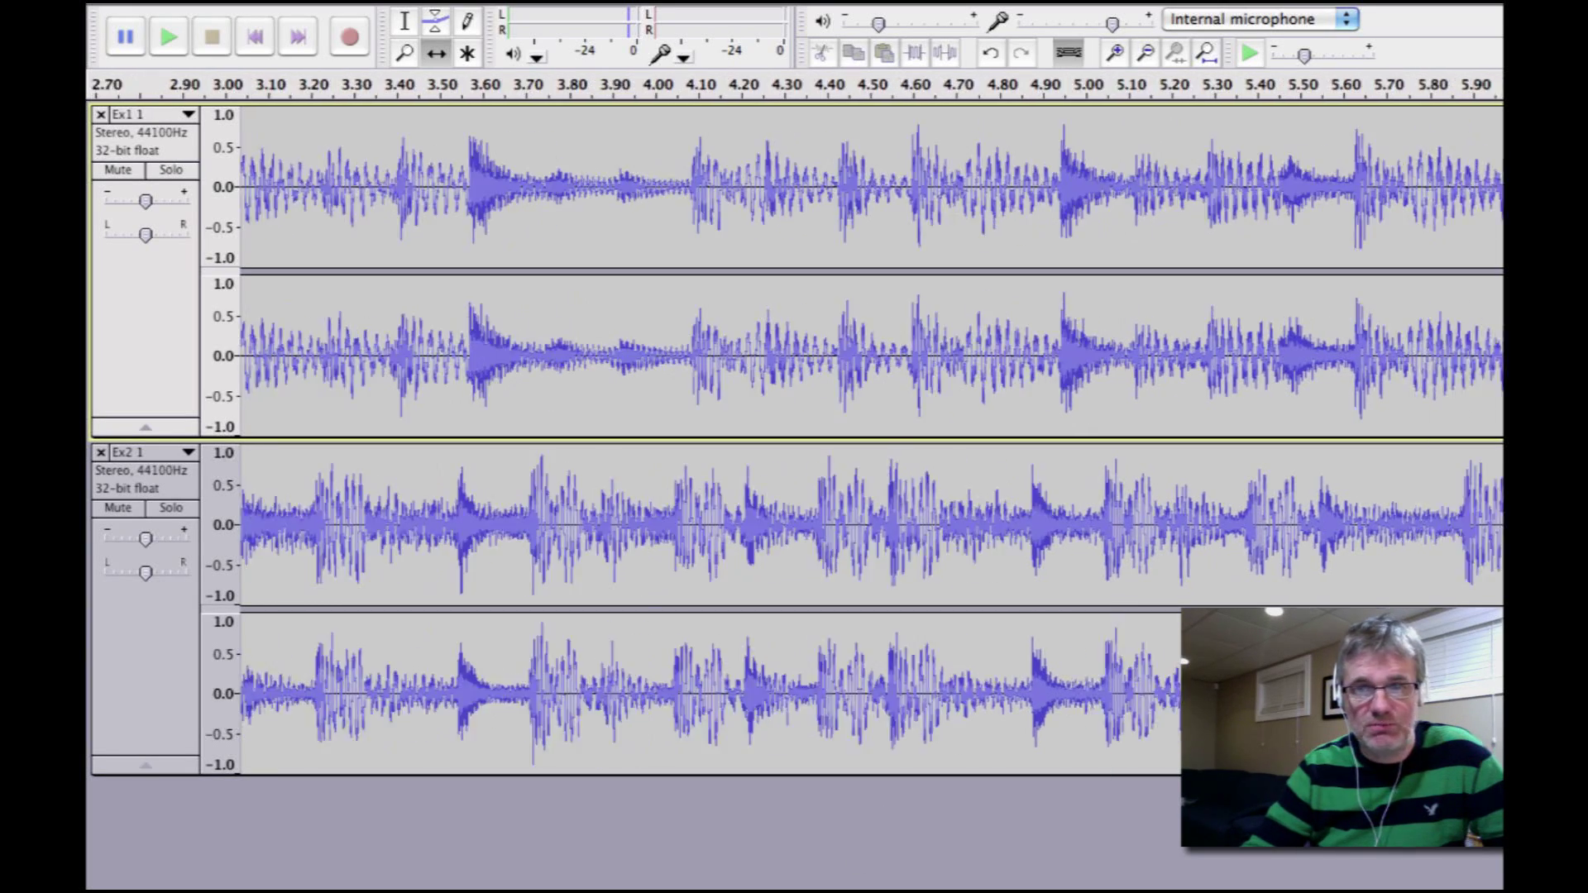
scroll(796, 422, "right", 20)
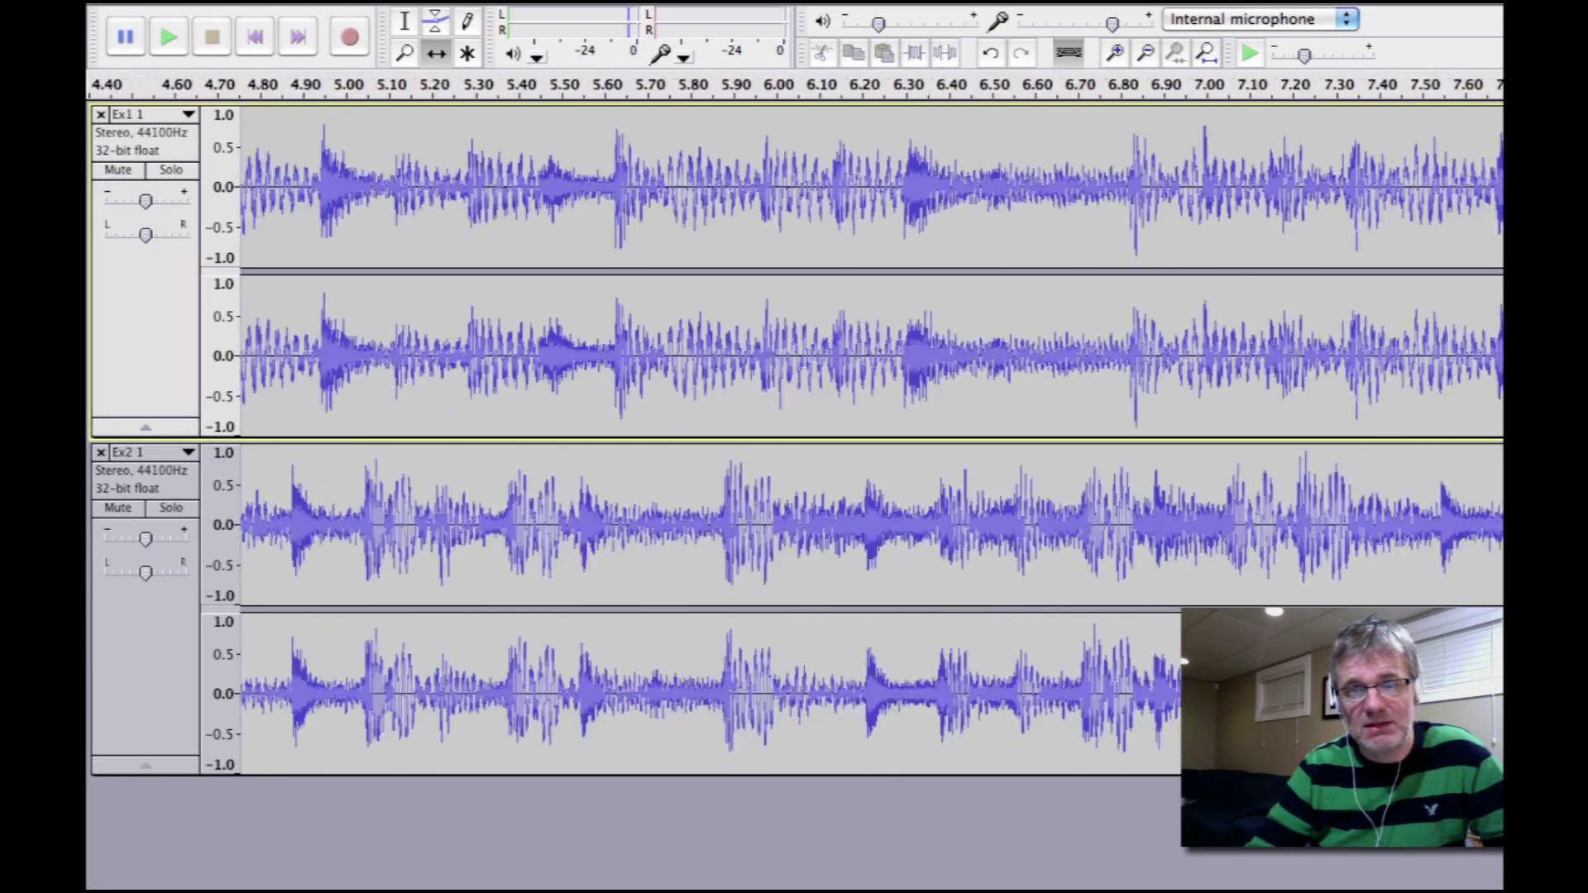
scroll(872, 438, "right", 4)
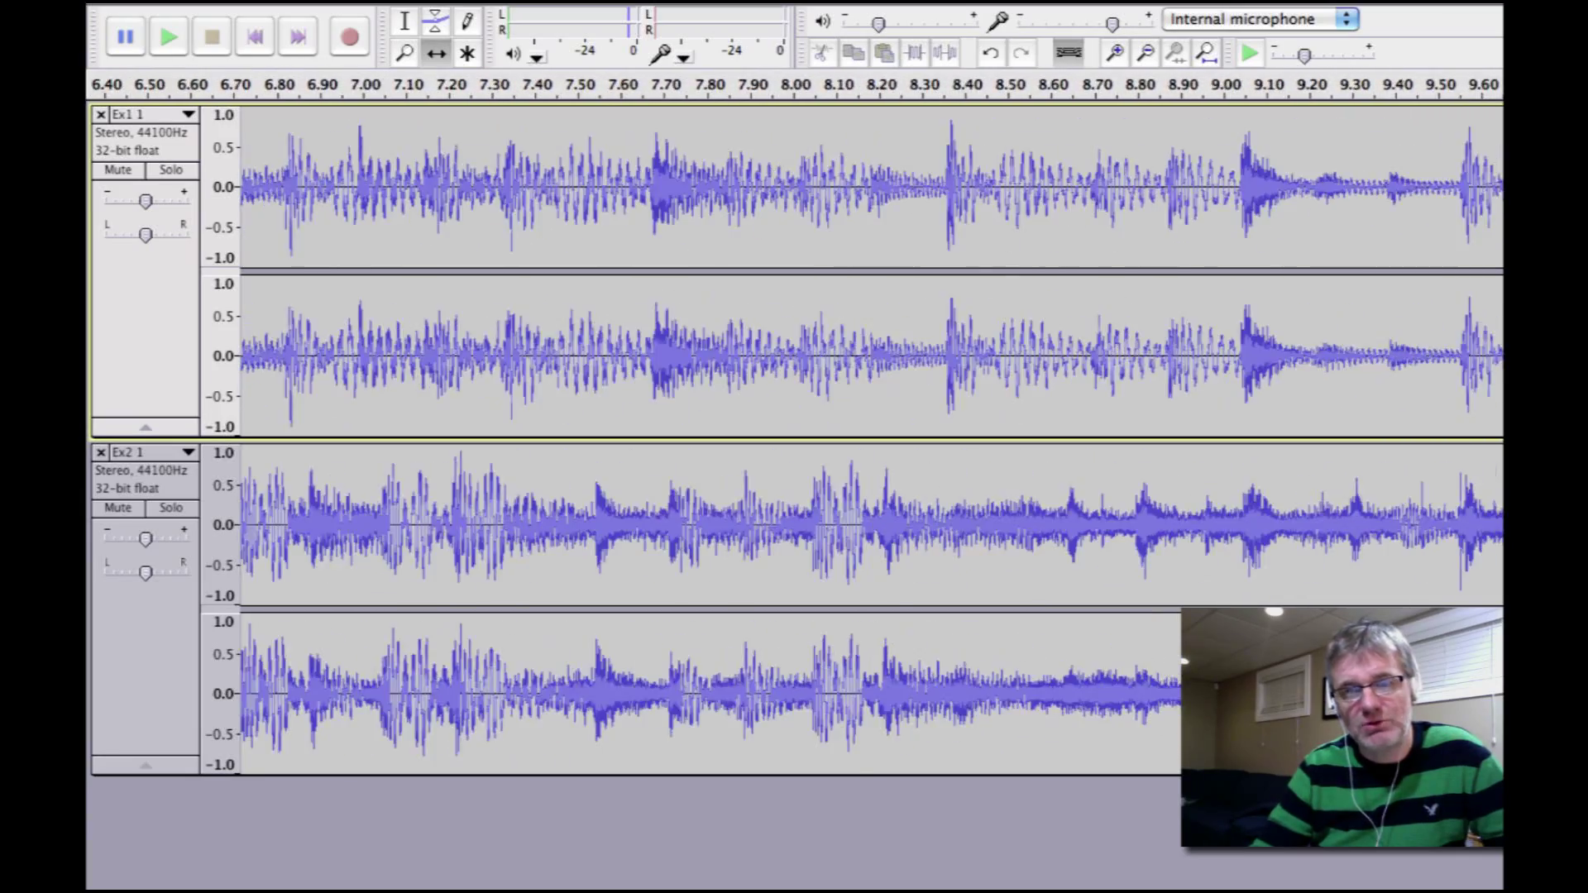
scroll(872, 438, "left", 20)
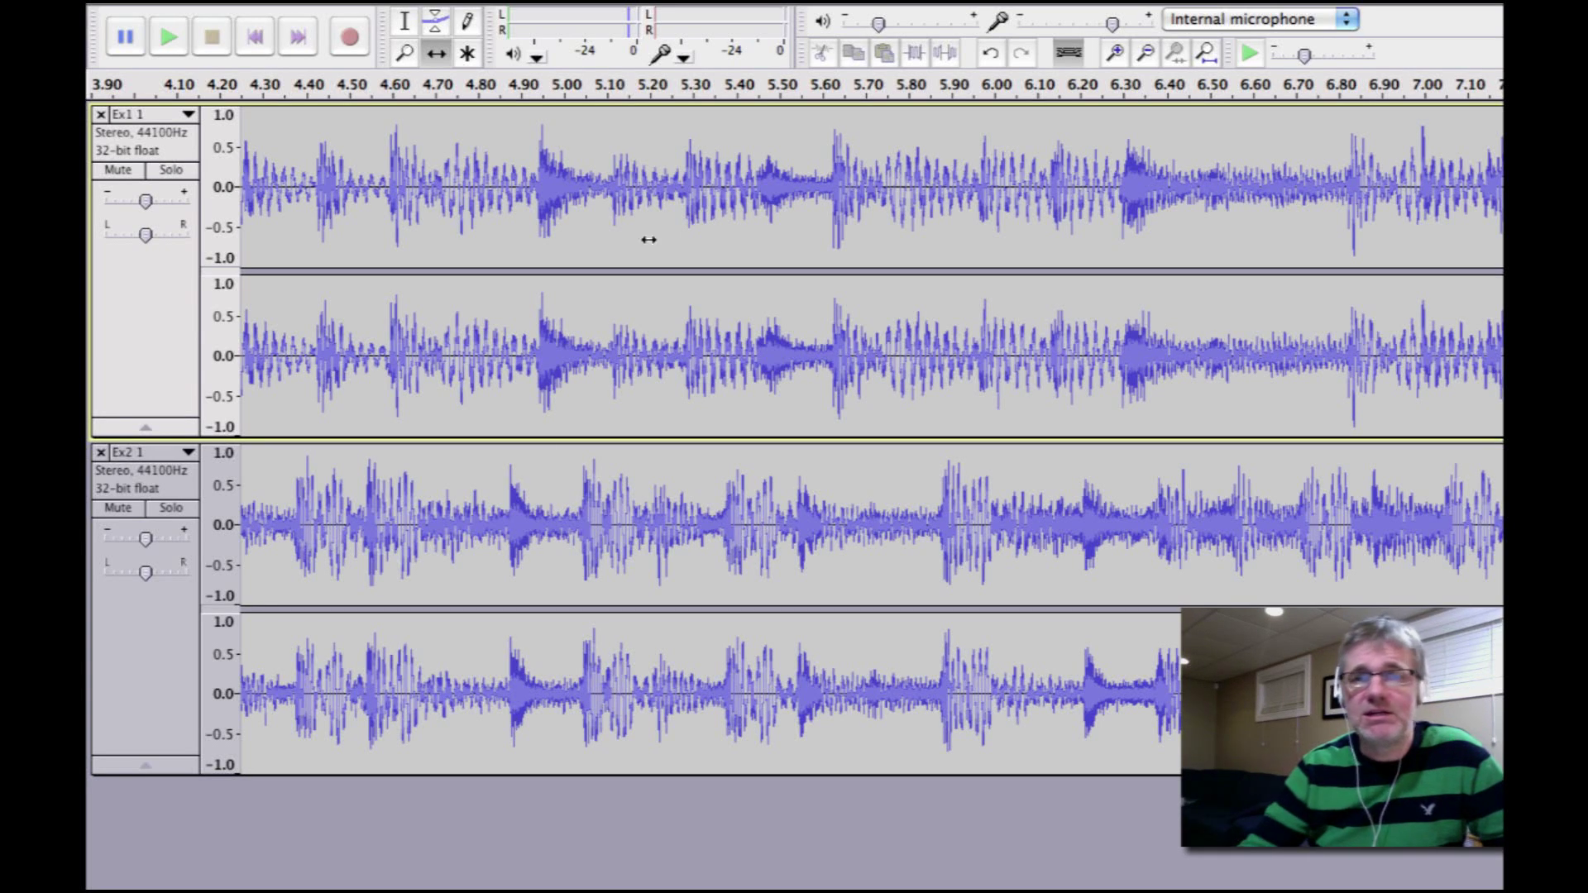
left_click(1146, 53)
left_click(1147, 53)
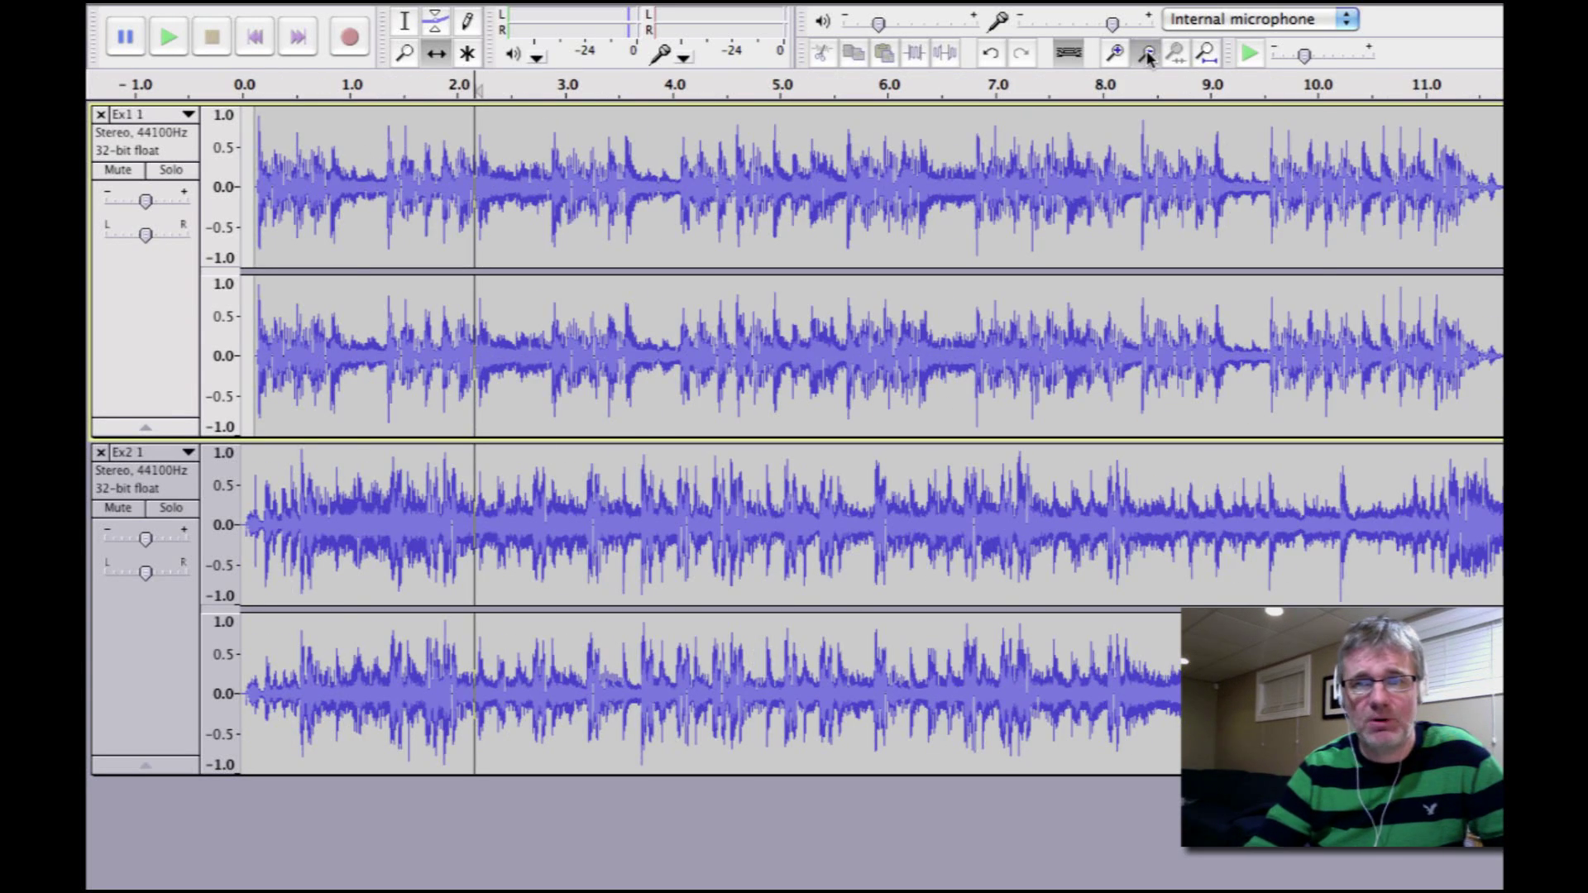
- Zoom out and audition soloed Ex1 1 from about 10 s, then unsolo it
left_click(1147, 51)
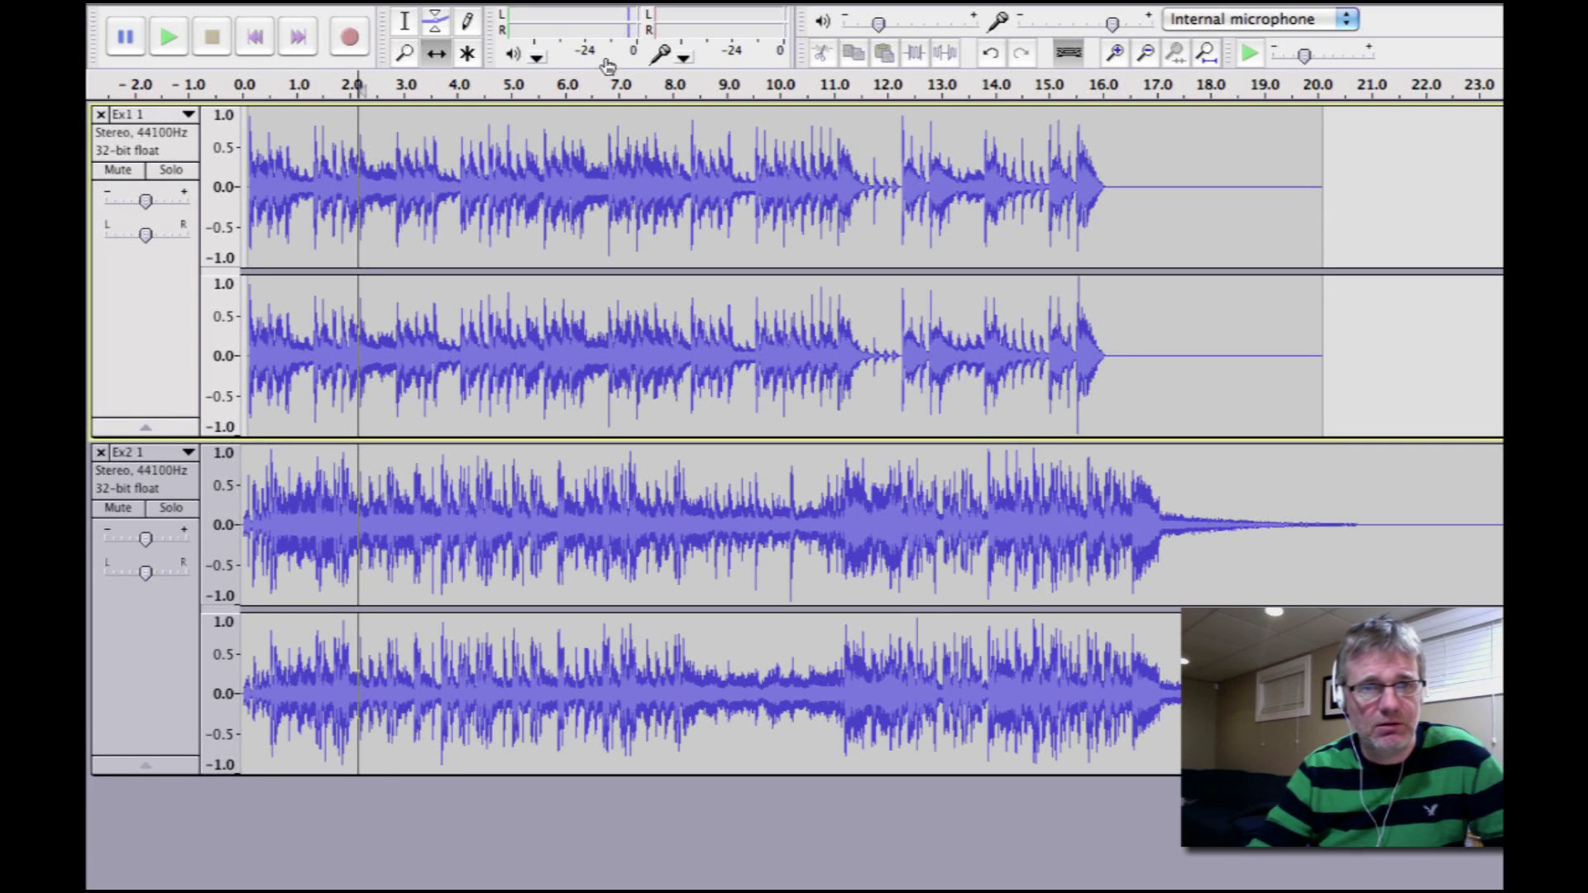
left_click(405, 22)
left_click_drag(833, 207, 896, 205)
left_click(814, 216)
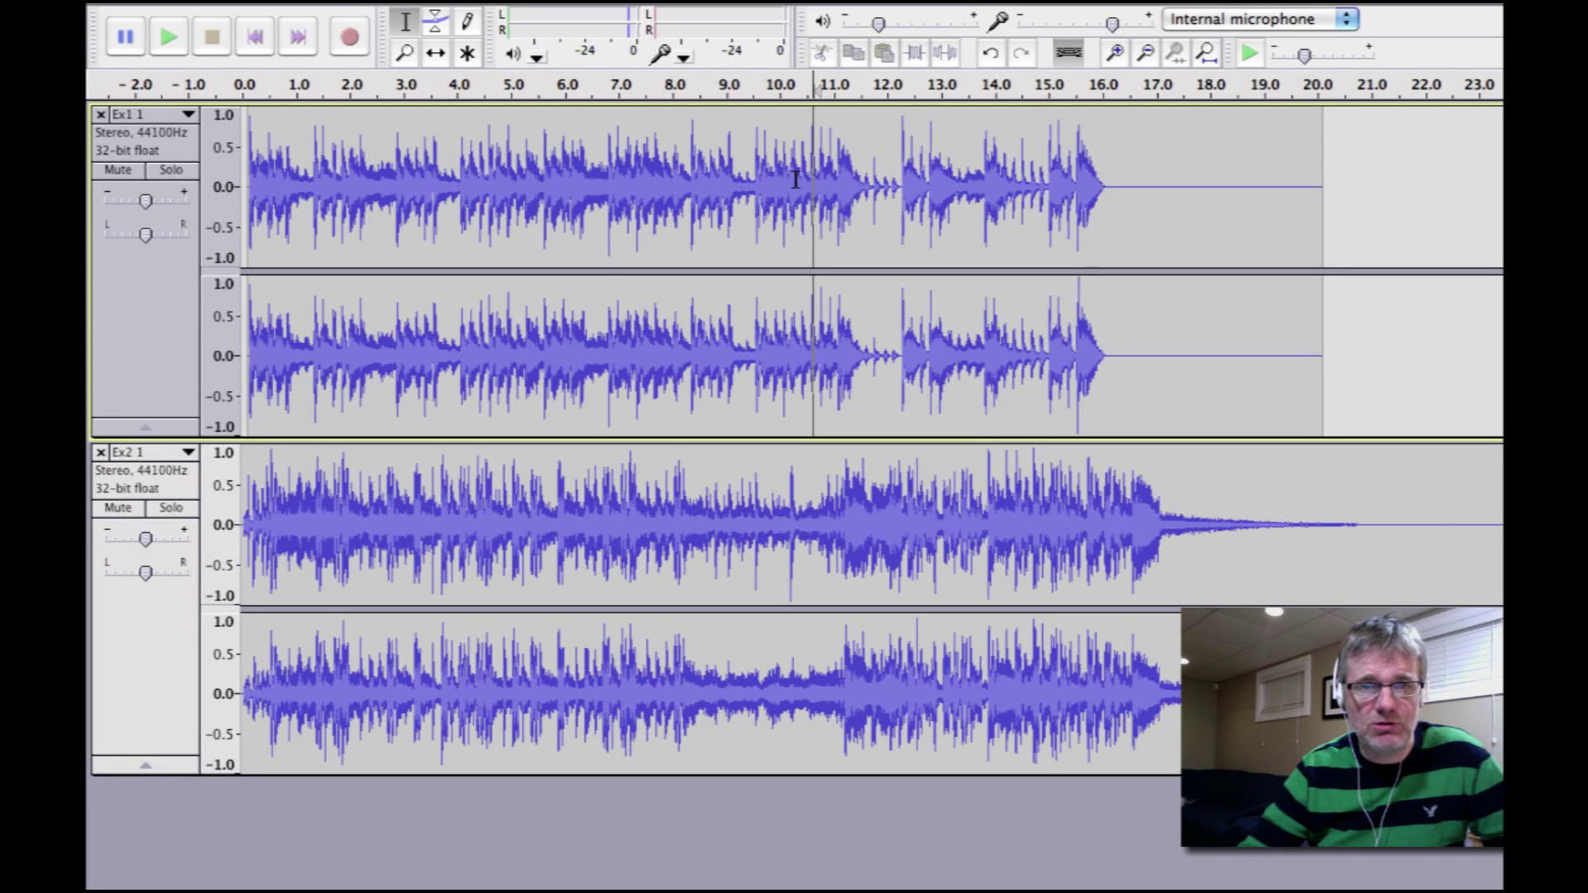
left_click(171, 170)
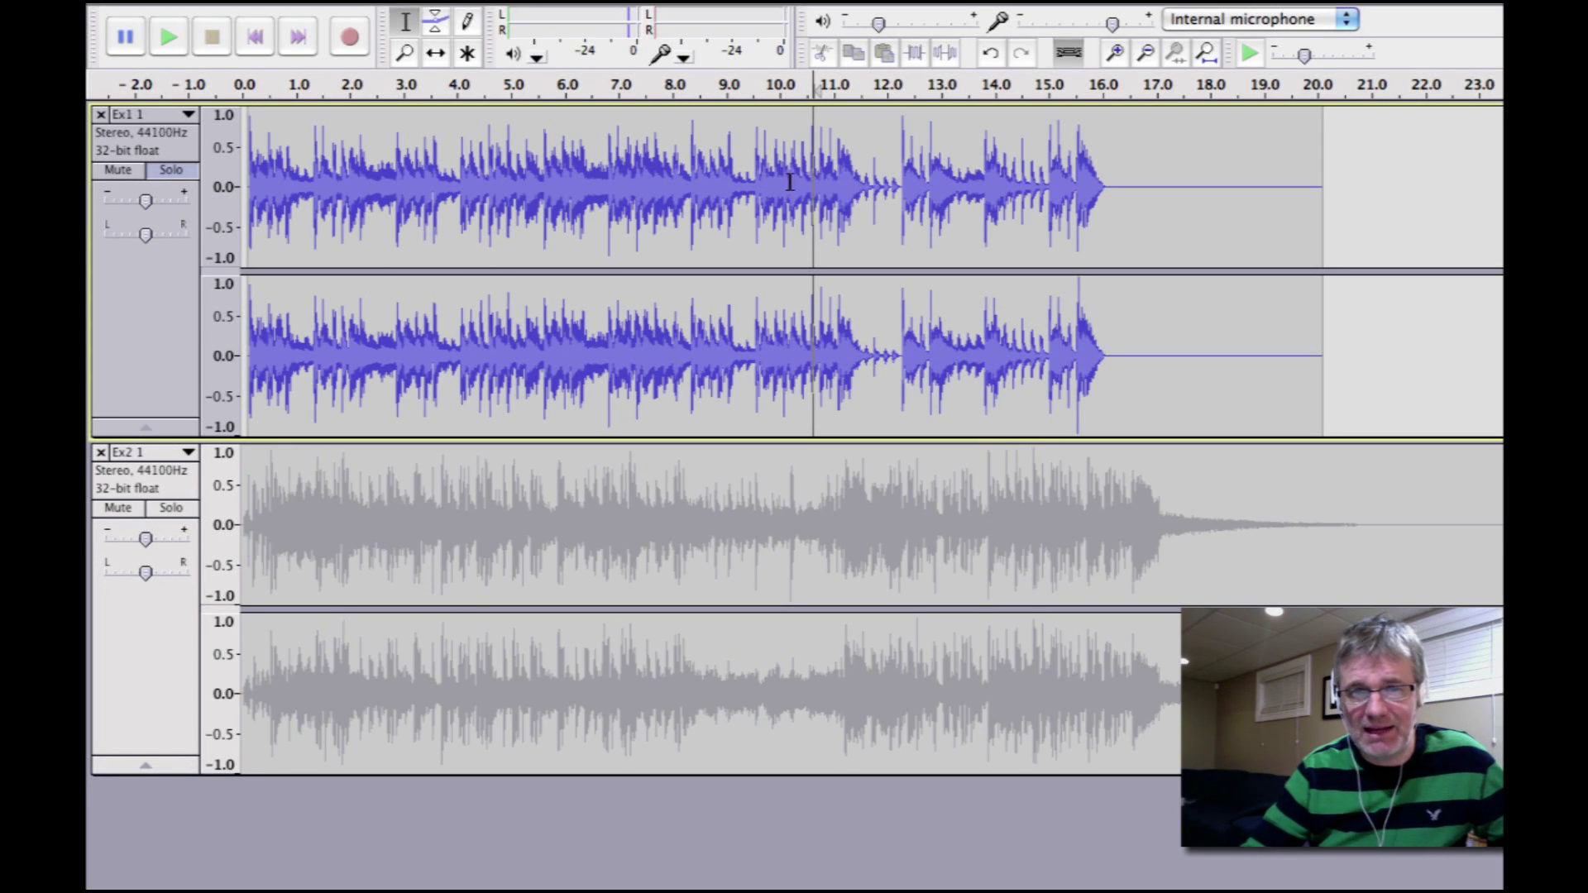
left_click(788, 186)
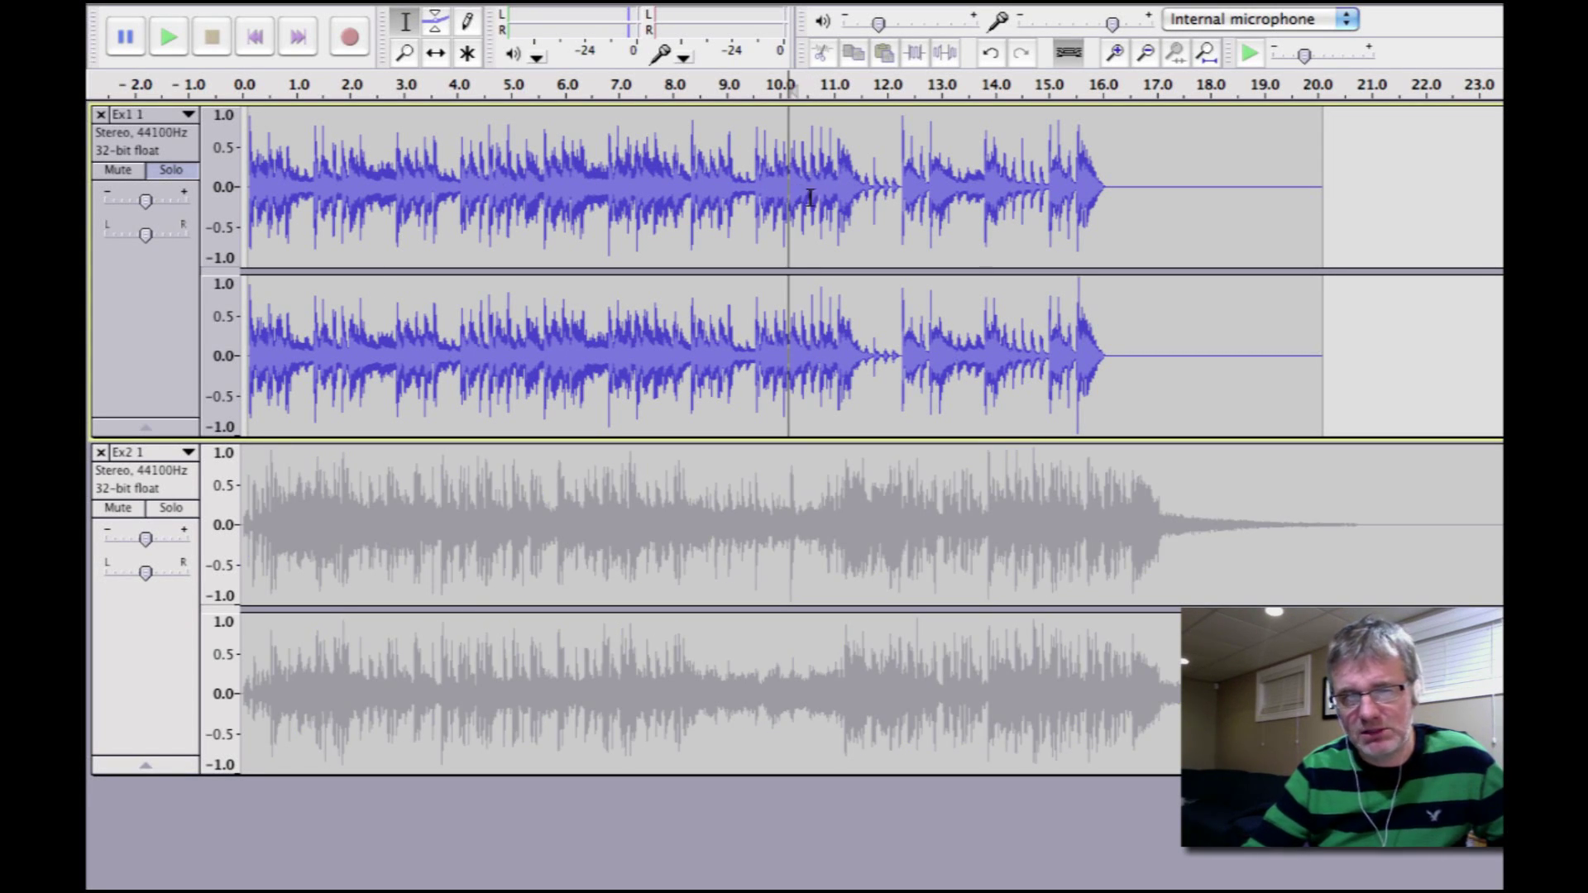
key("space")
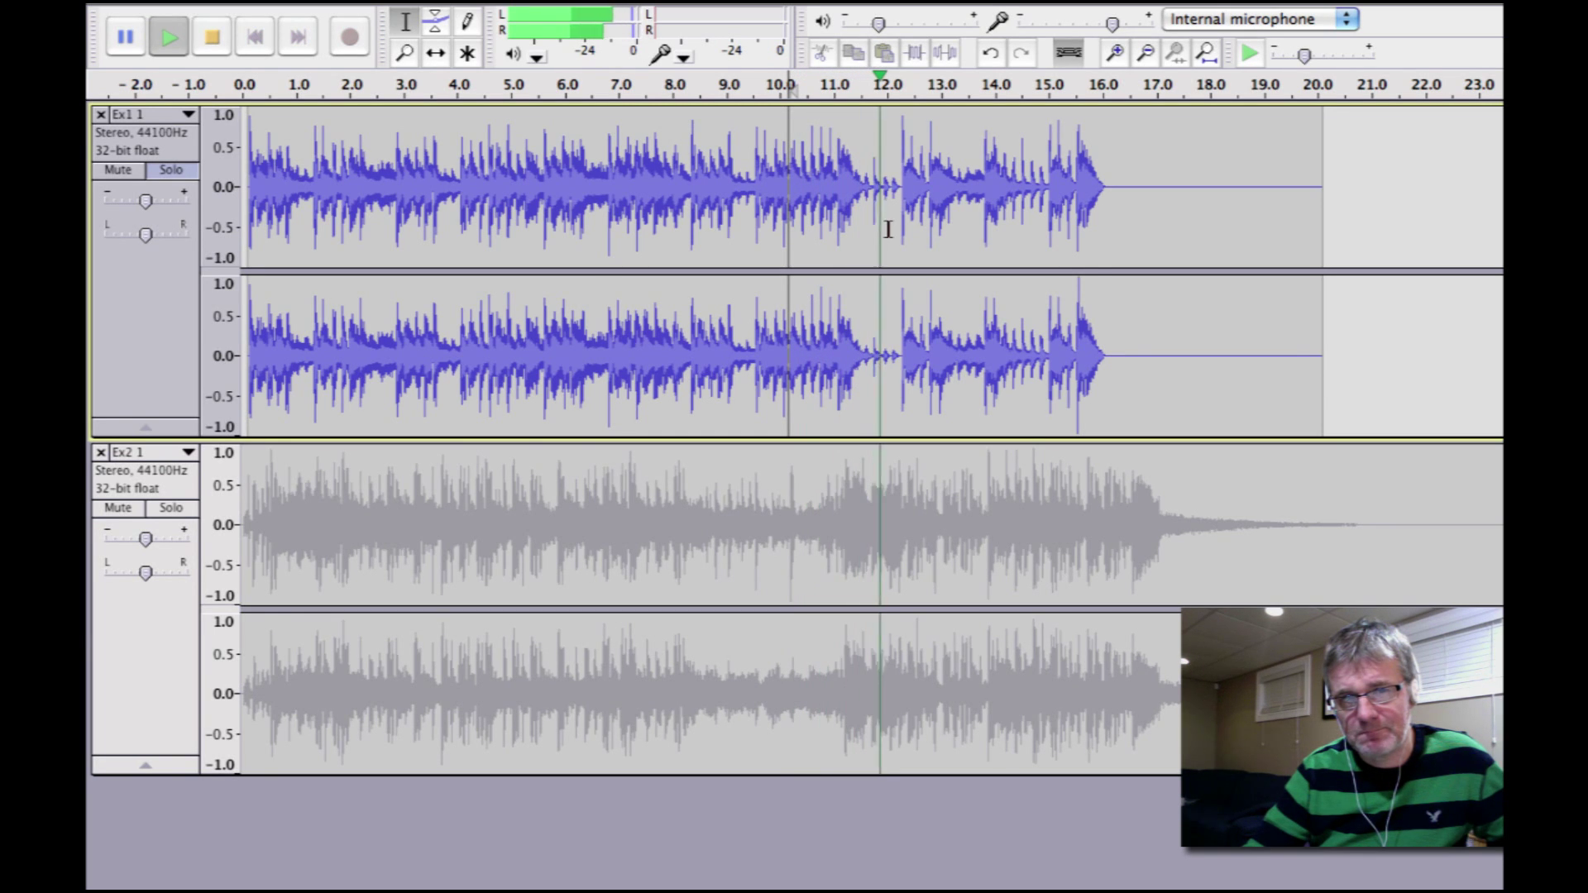
key("space")
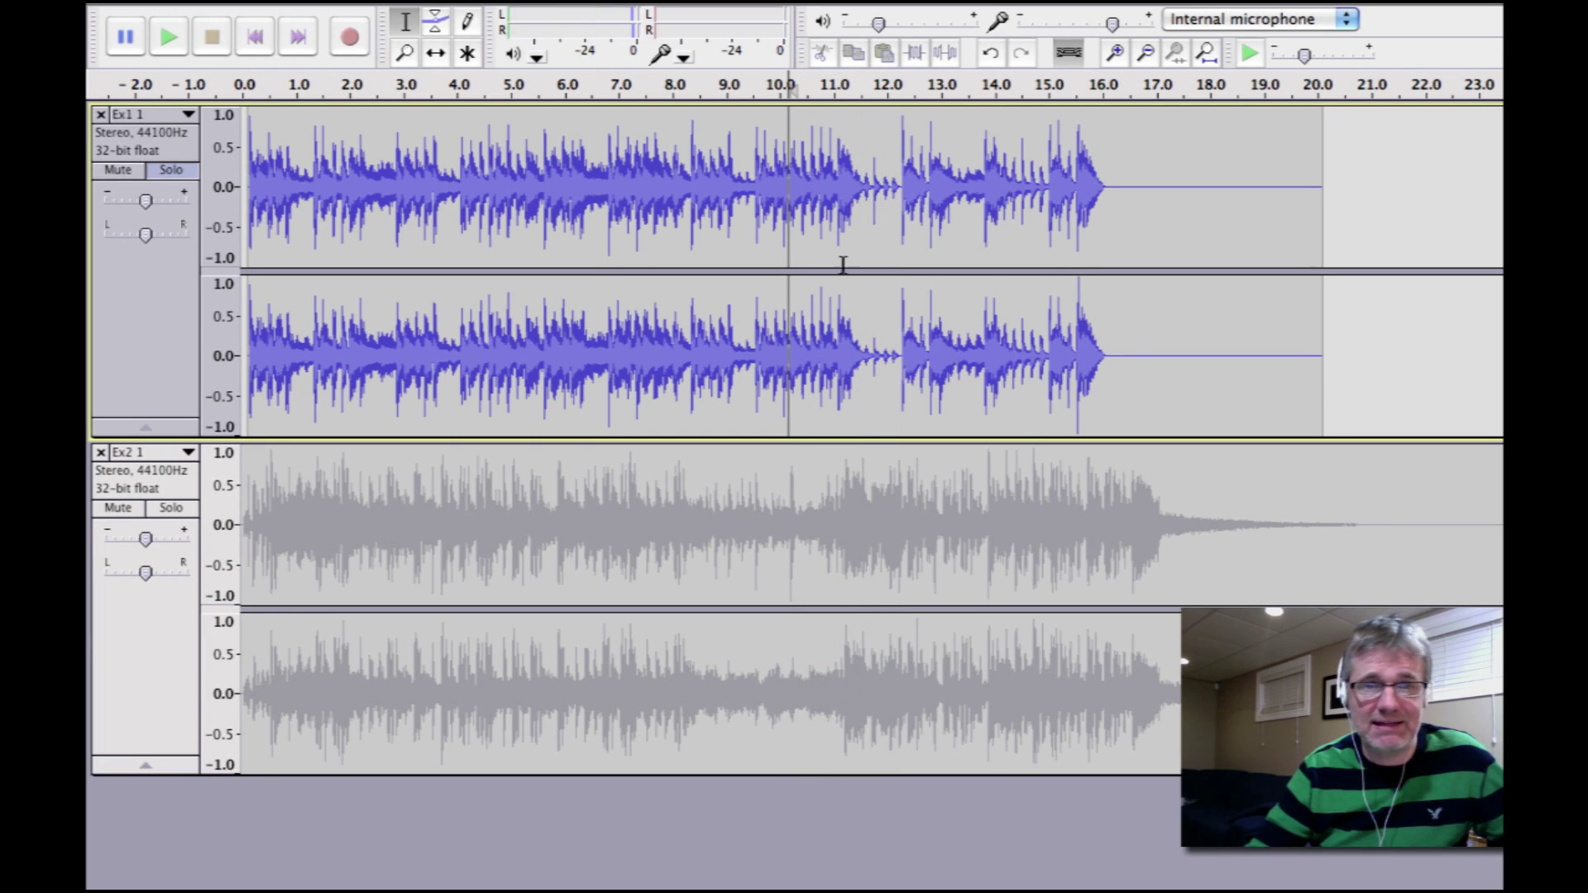
left_click(159, 171)
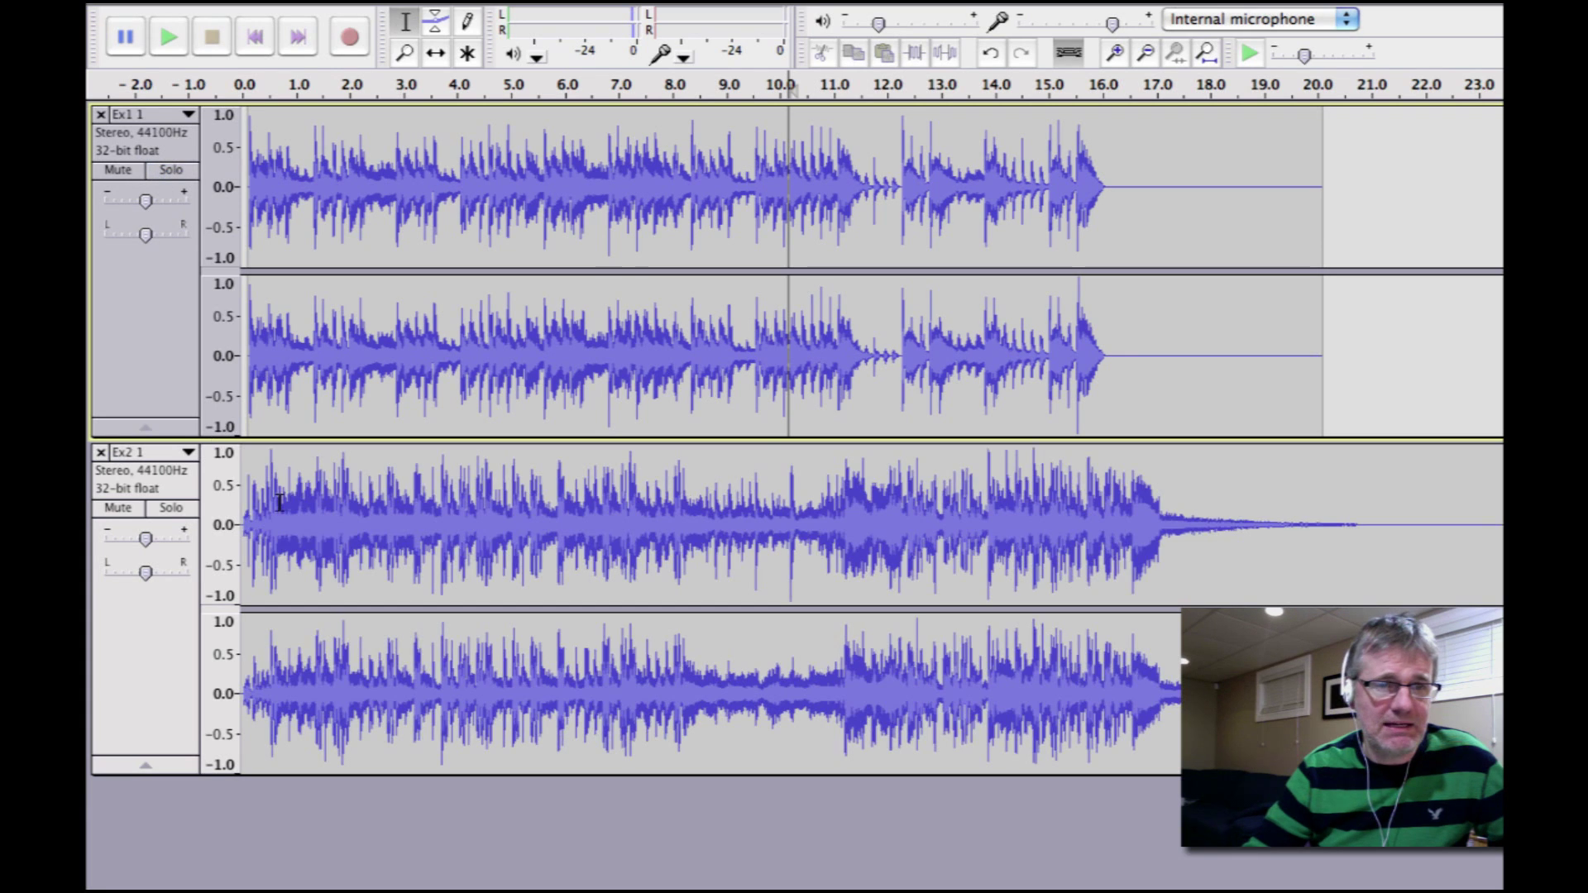
- Time-shift Ex2 1 to start around 16.5 s and mark its first downbeat near 17.2 s
left_click(436, 52)
left_click_drag(570, 513, 1468, 508)
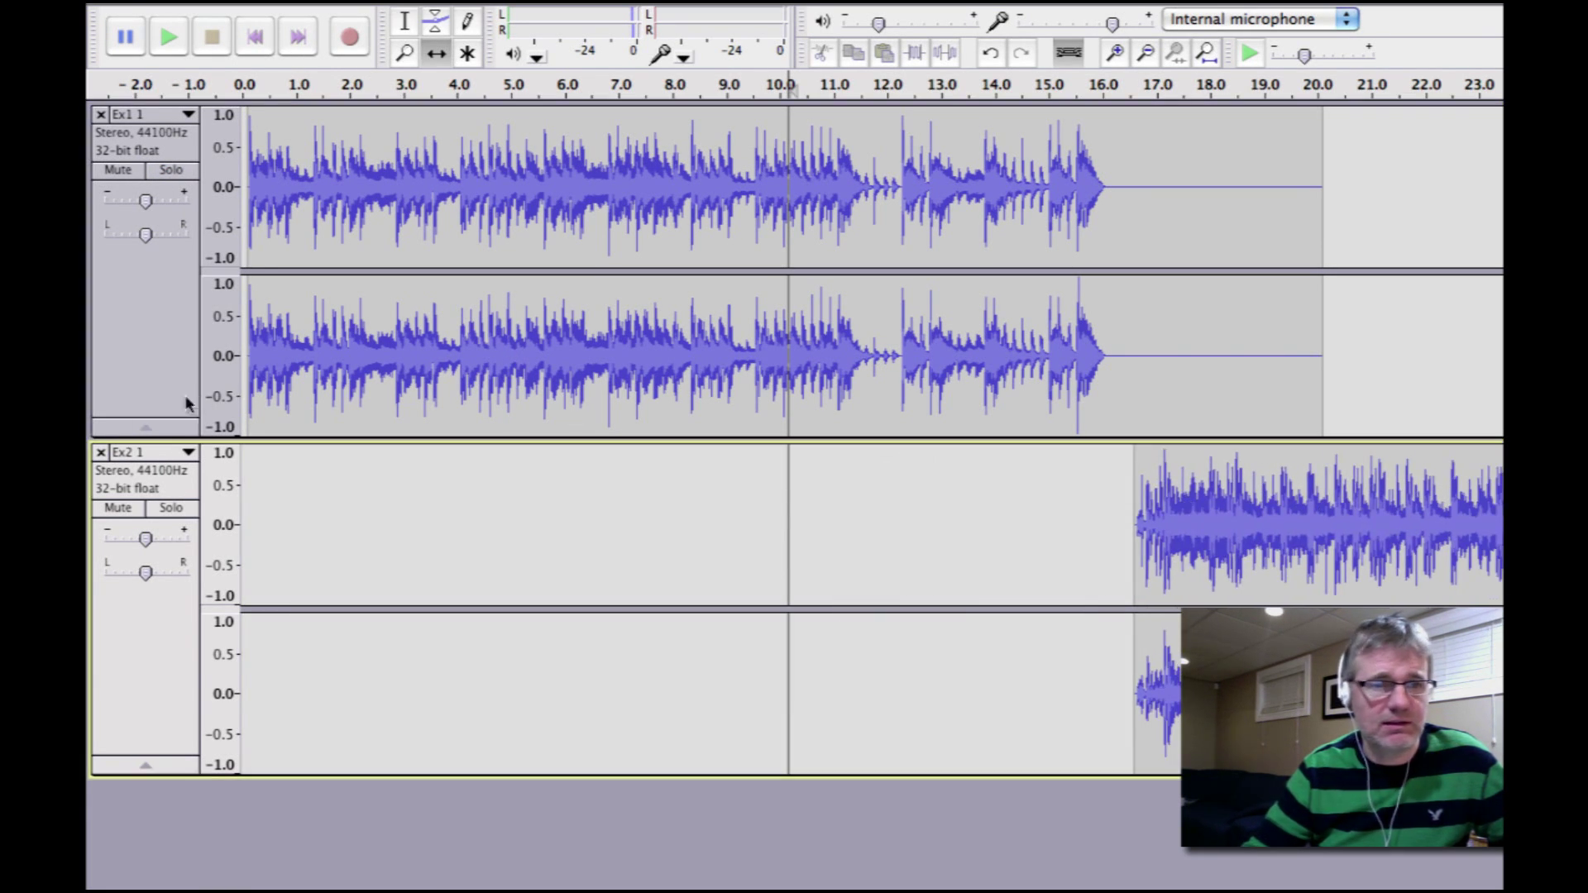
left_click(405, 21)
left_click(1130, 488)
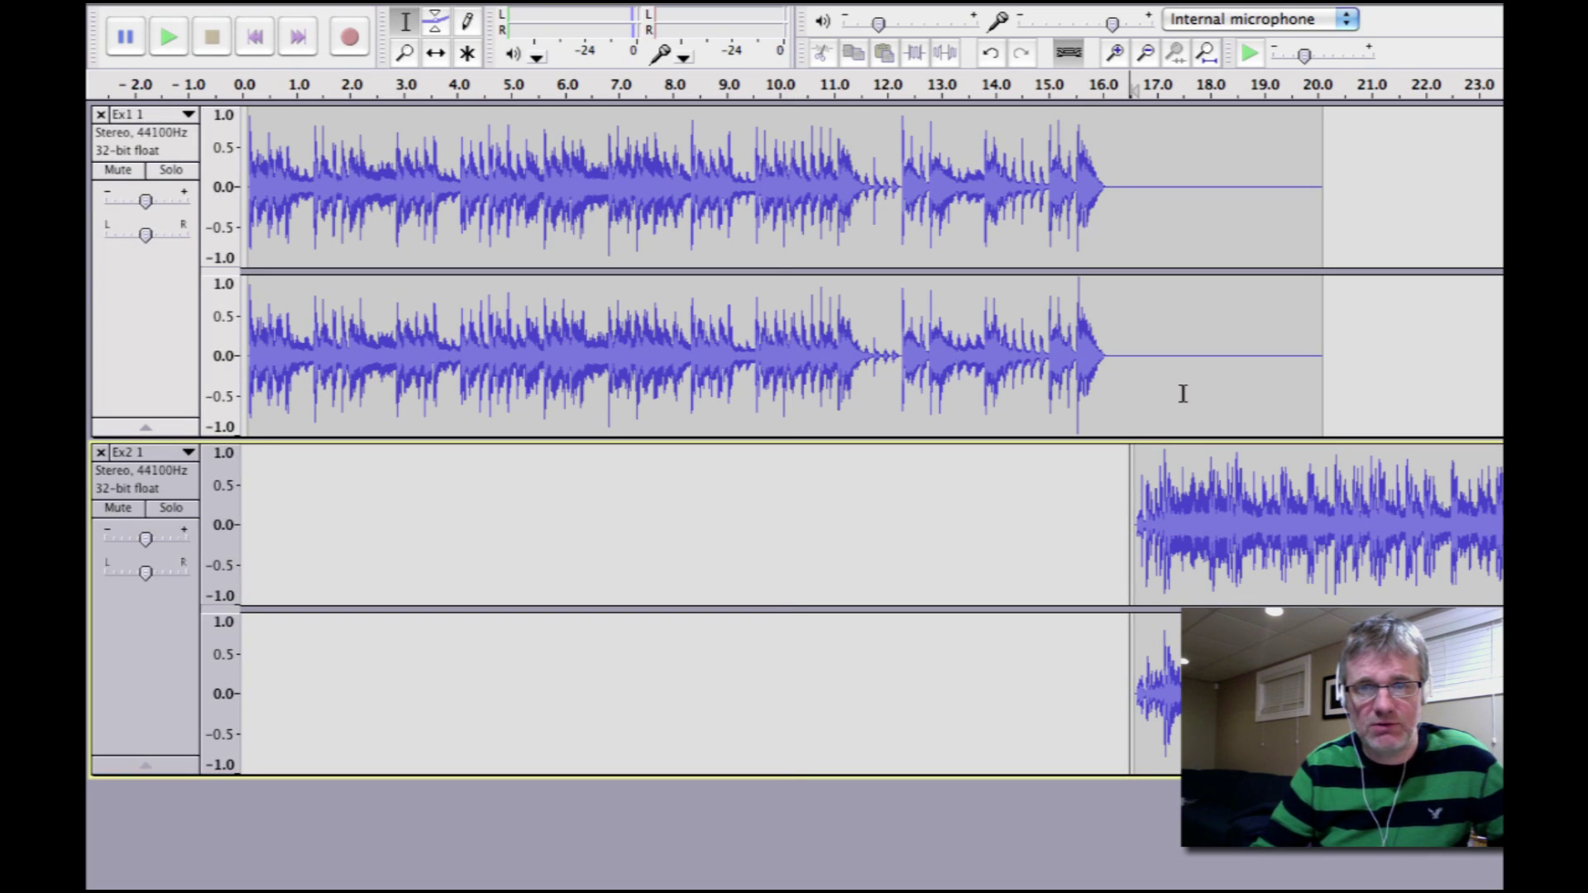
key("space")
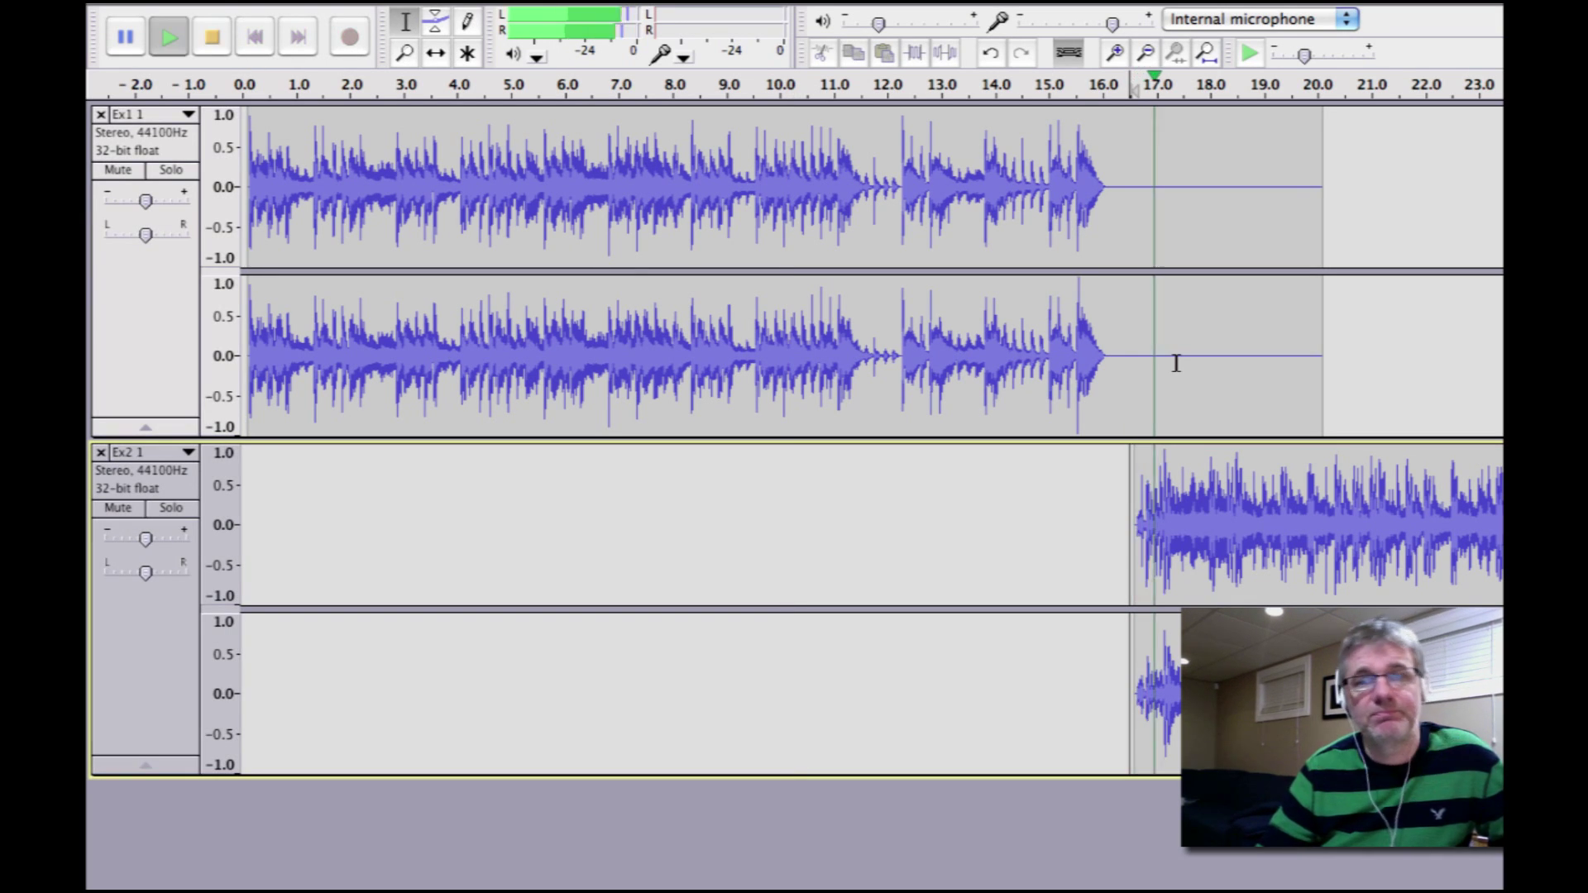
key("space")
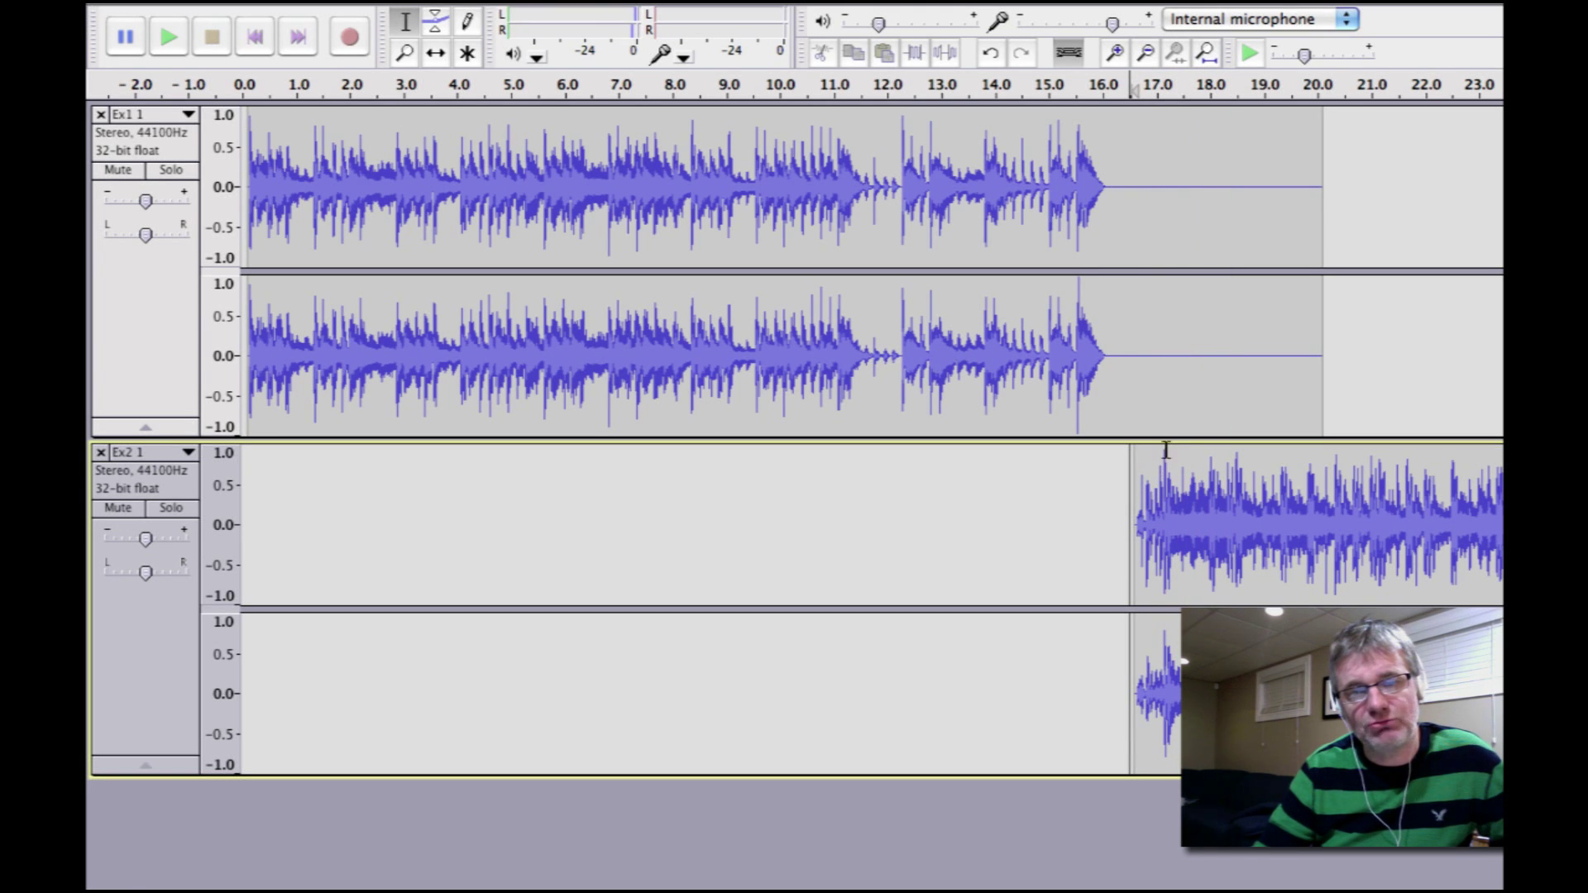
left_click(1163, 467)
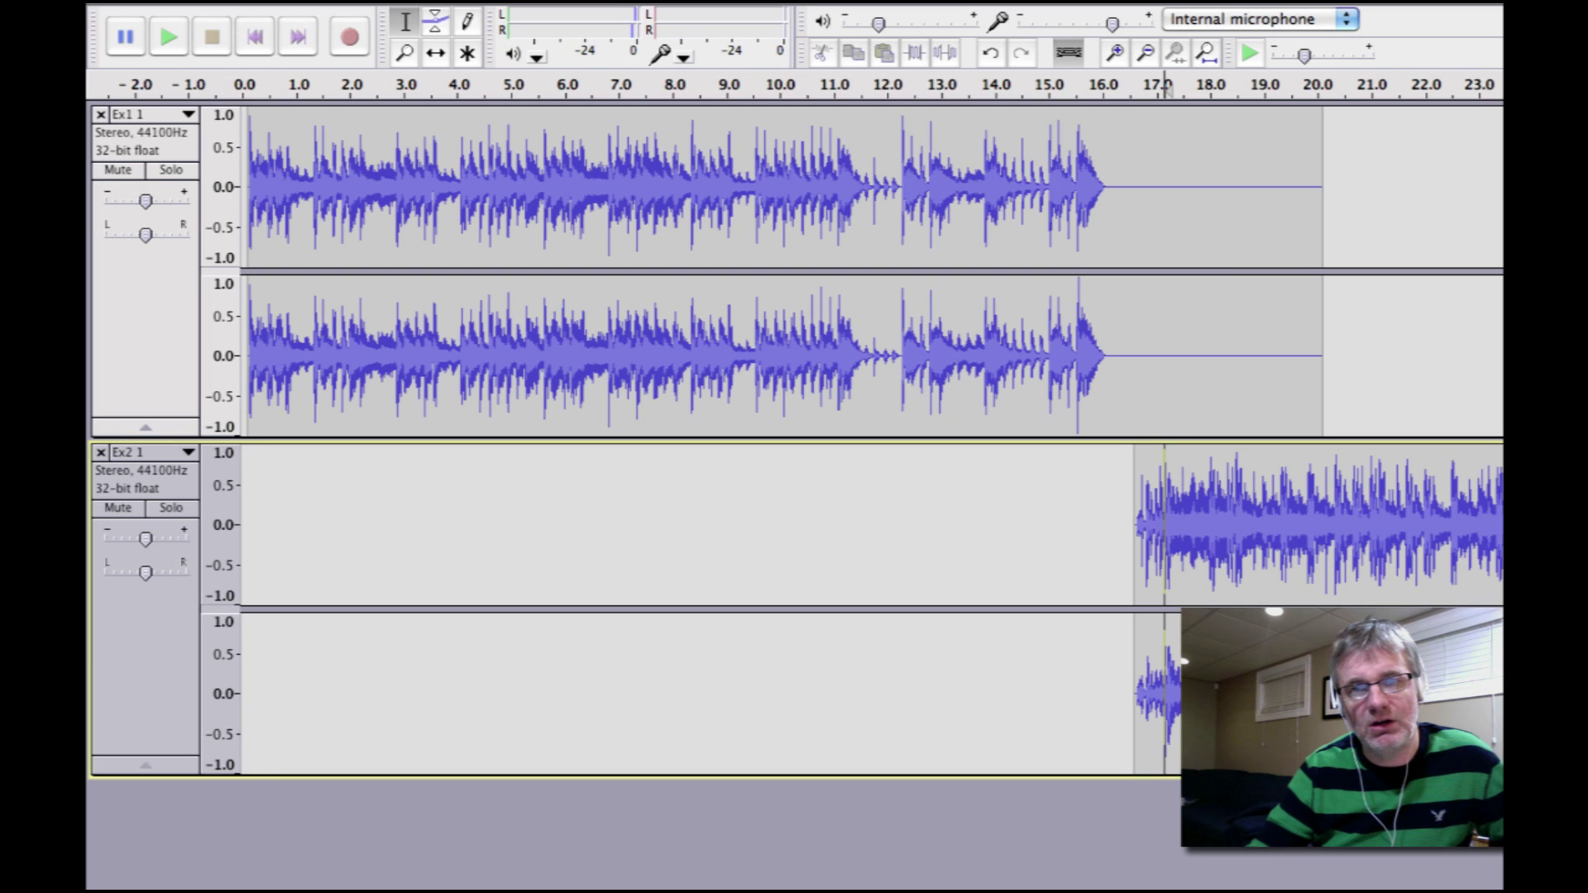
left_click(1118, 53)
- Zoom in, audition Ex2 1's start, and select its downbeat pulse near 17.13 s
left_click(1119, 53)
left_click(1118, 53)
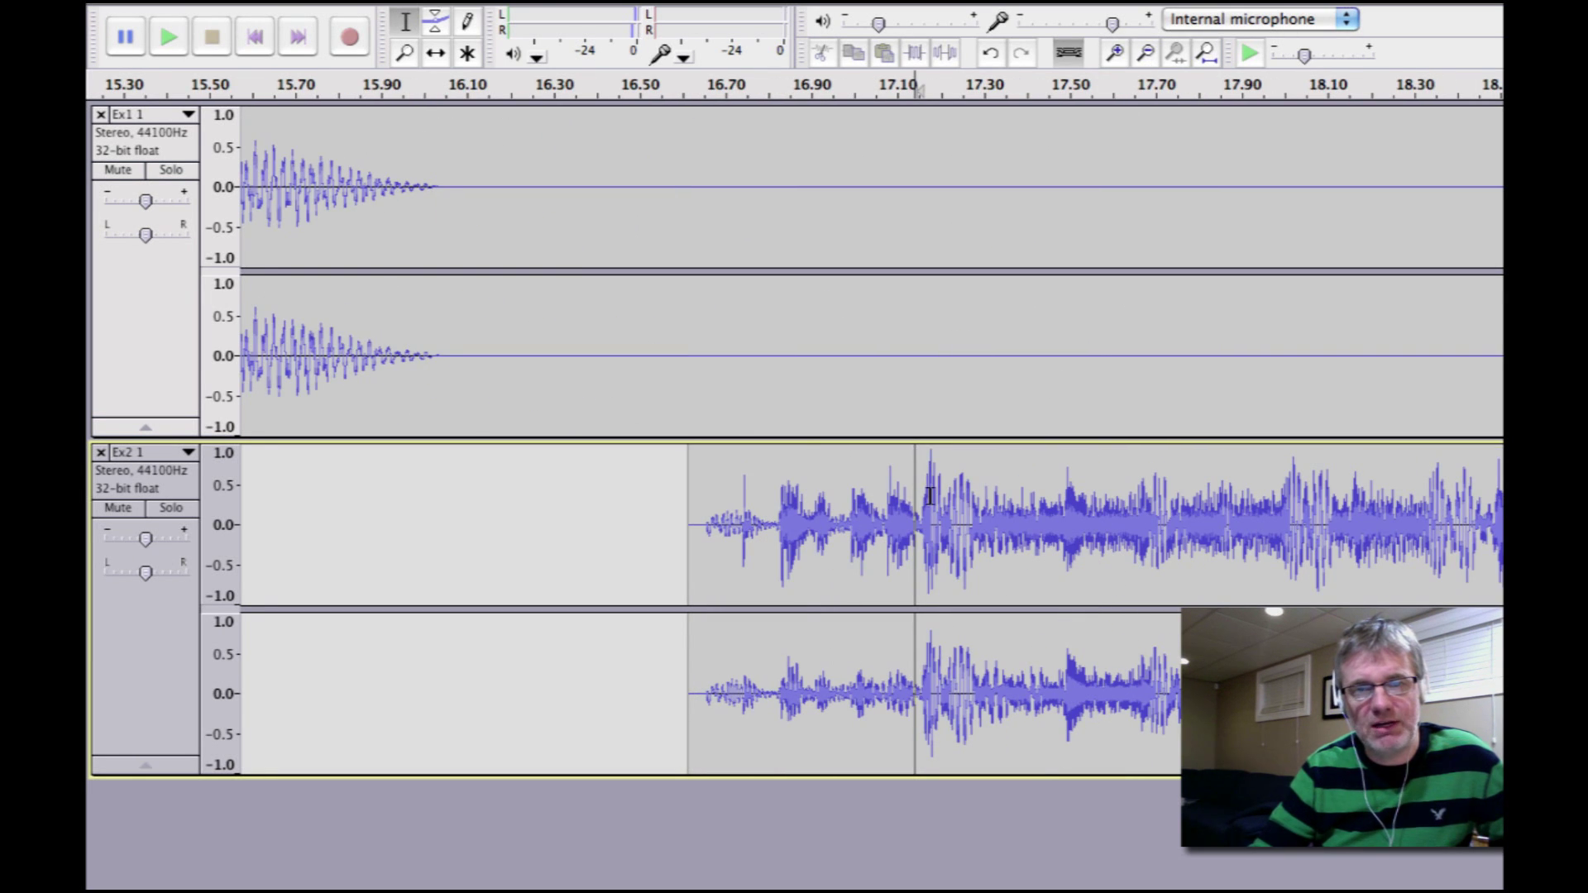
key("space")
key("space")
left_click(675, 531)
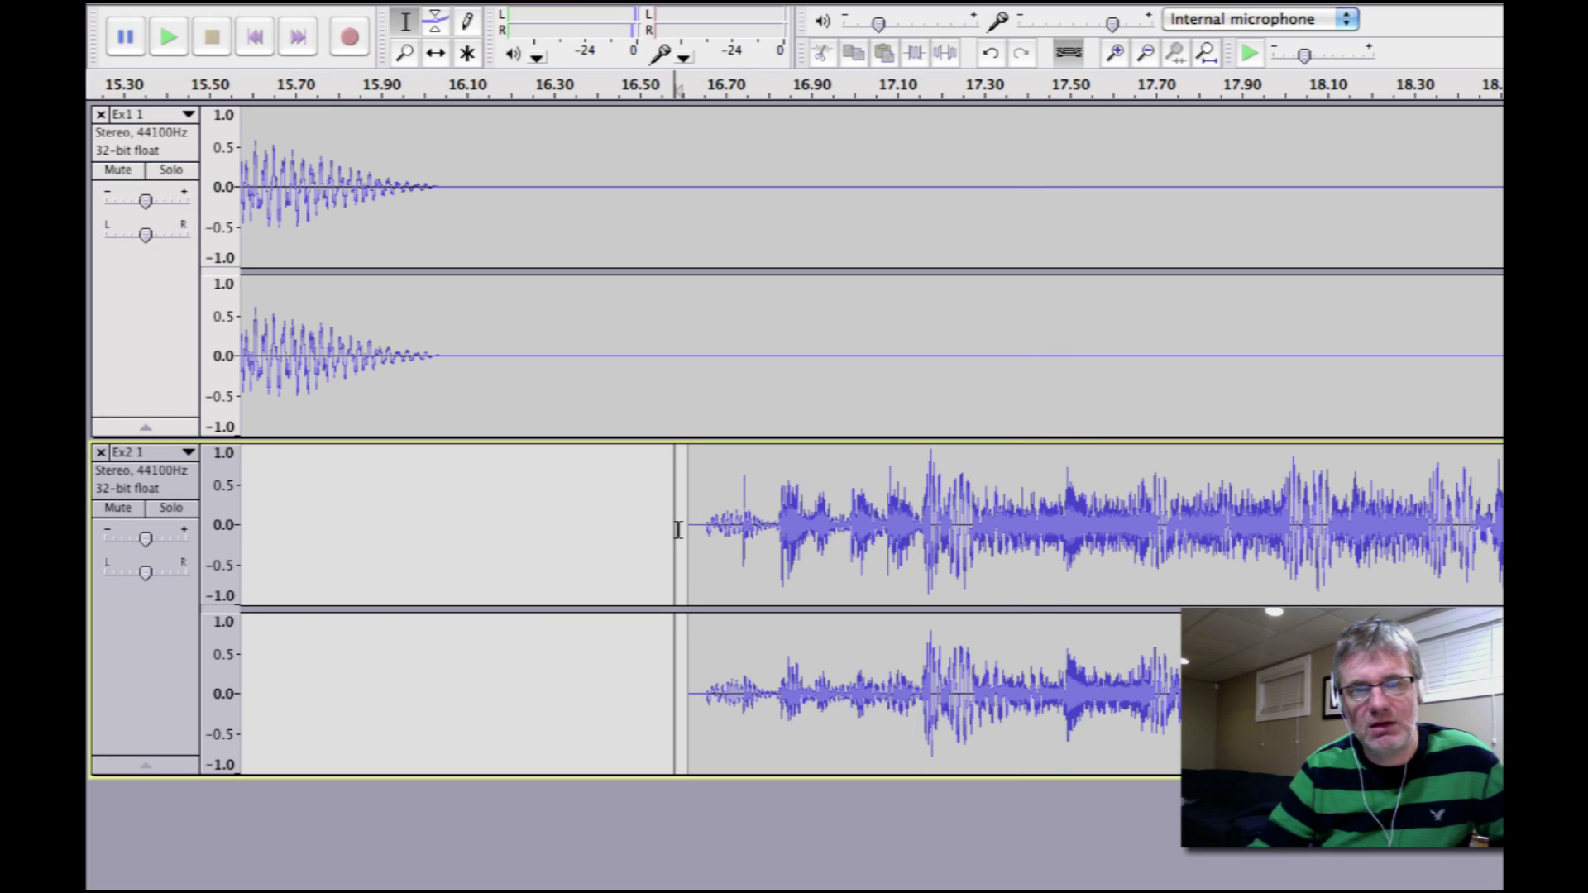
key("space")
key("space")
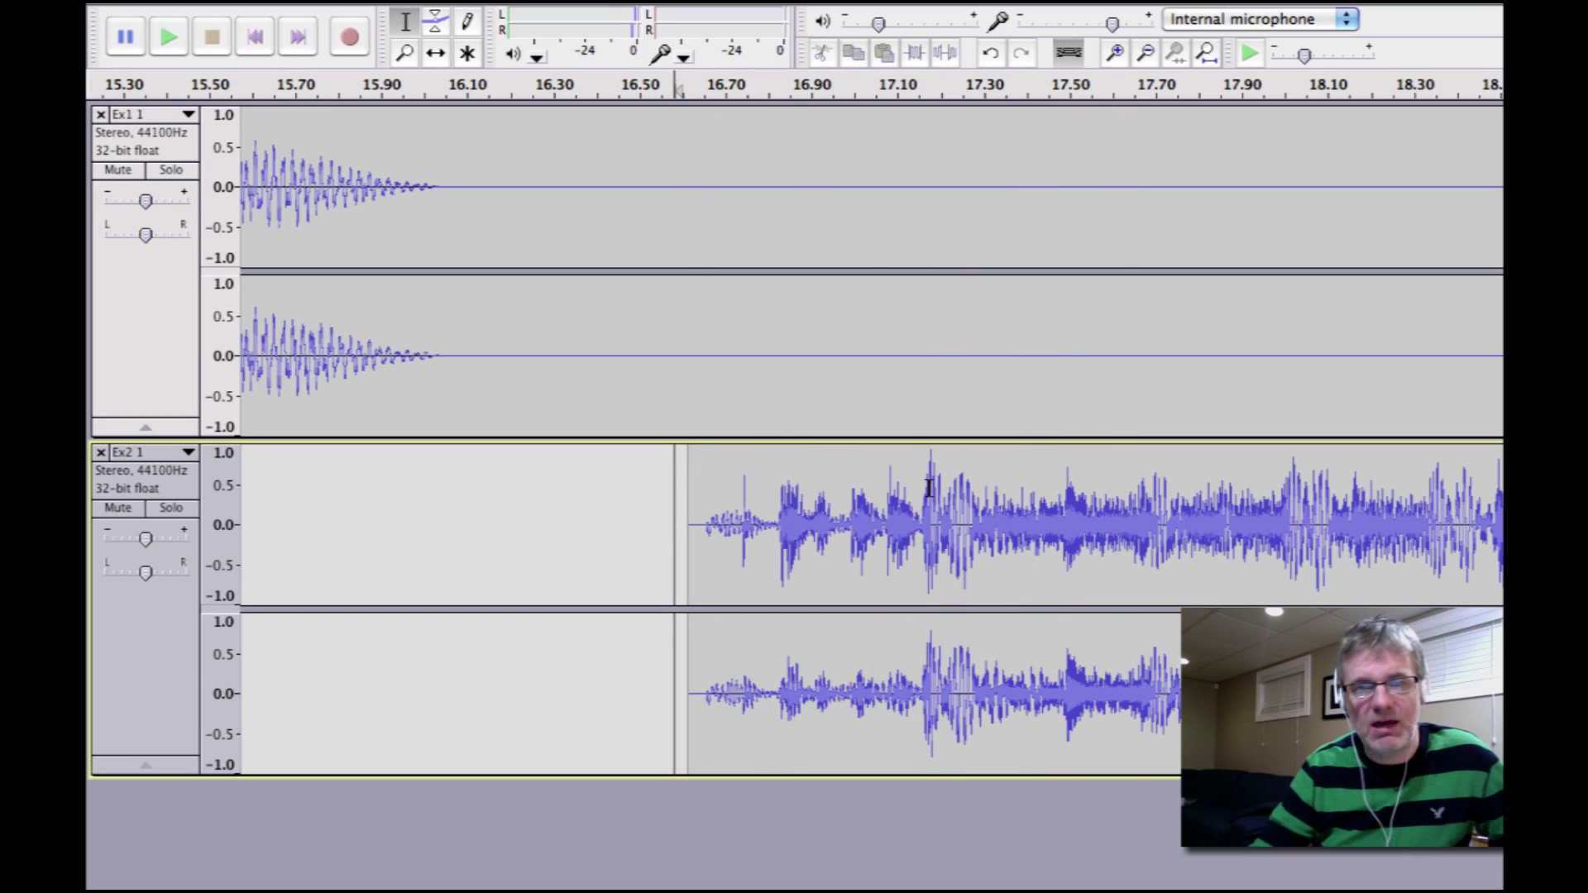
left_click(919, 488)
left_click_drag(943, 487, 937, 488)
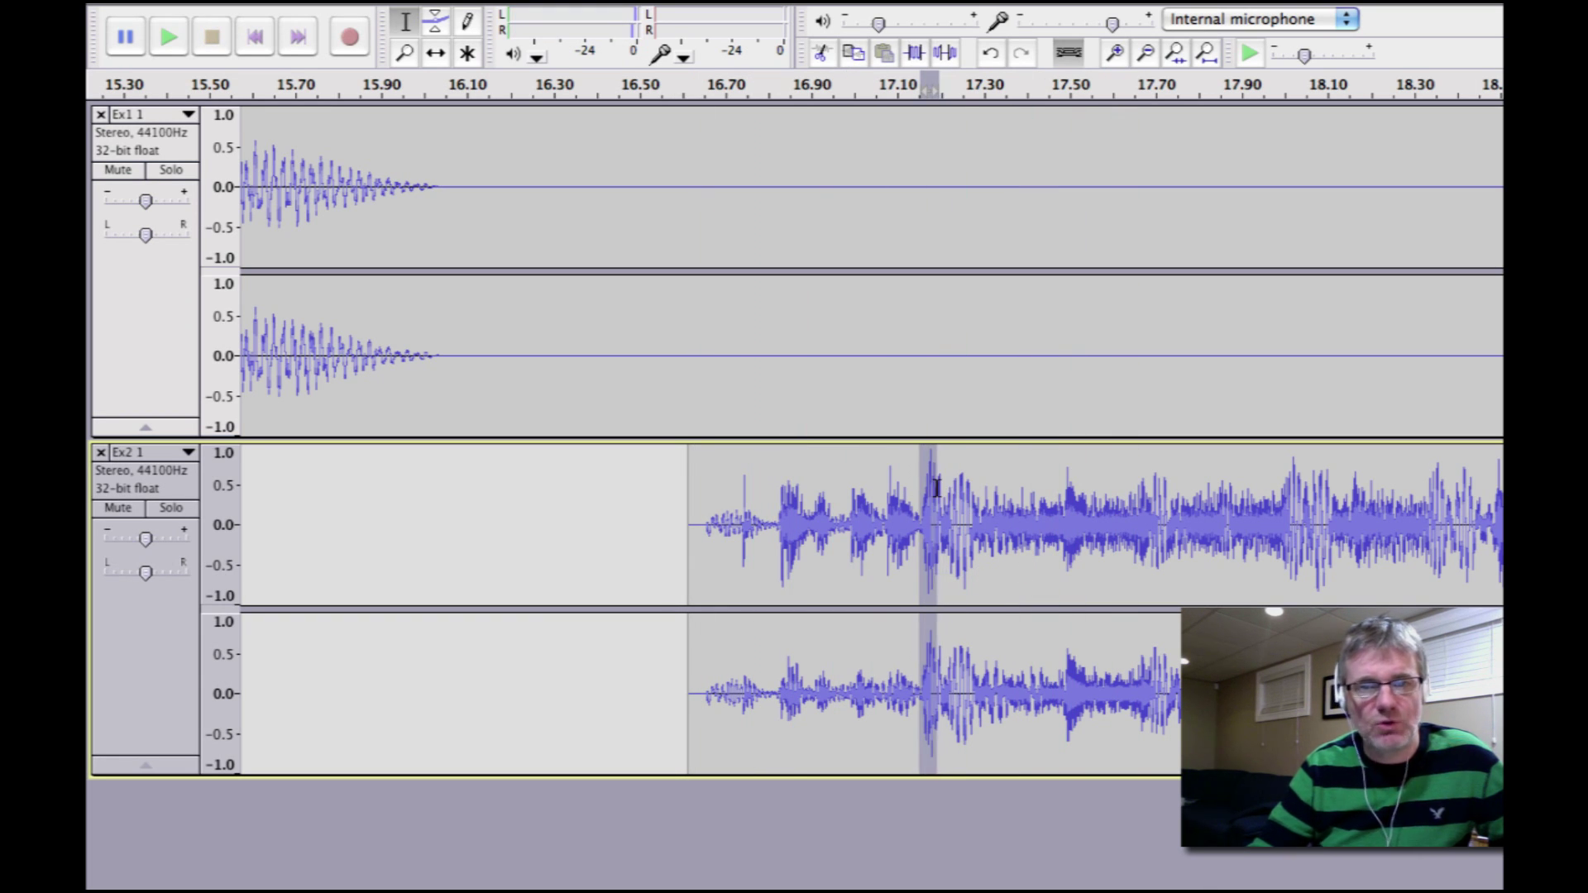
left_click(1148, 54)
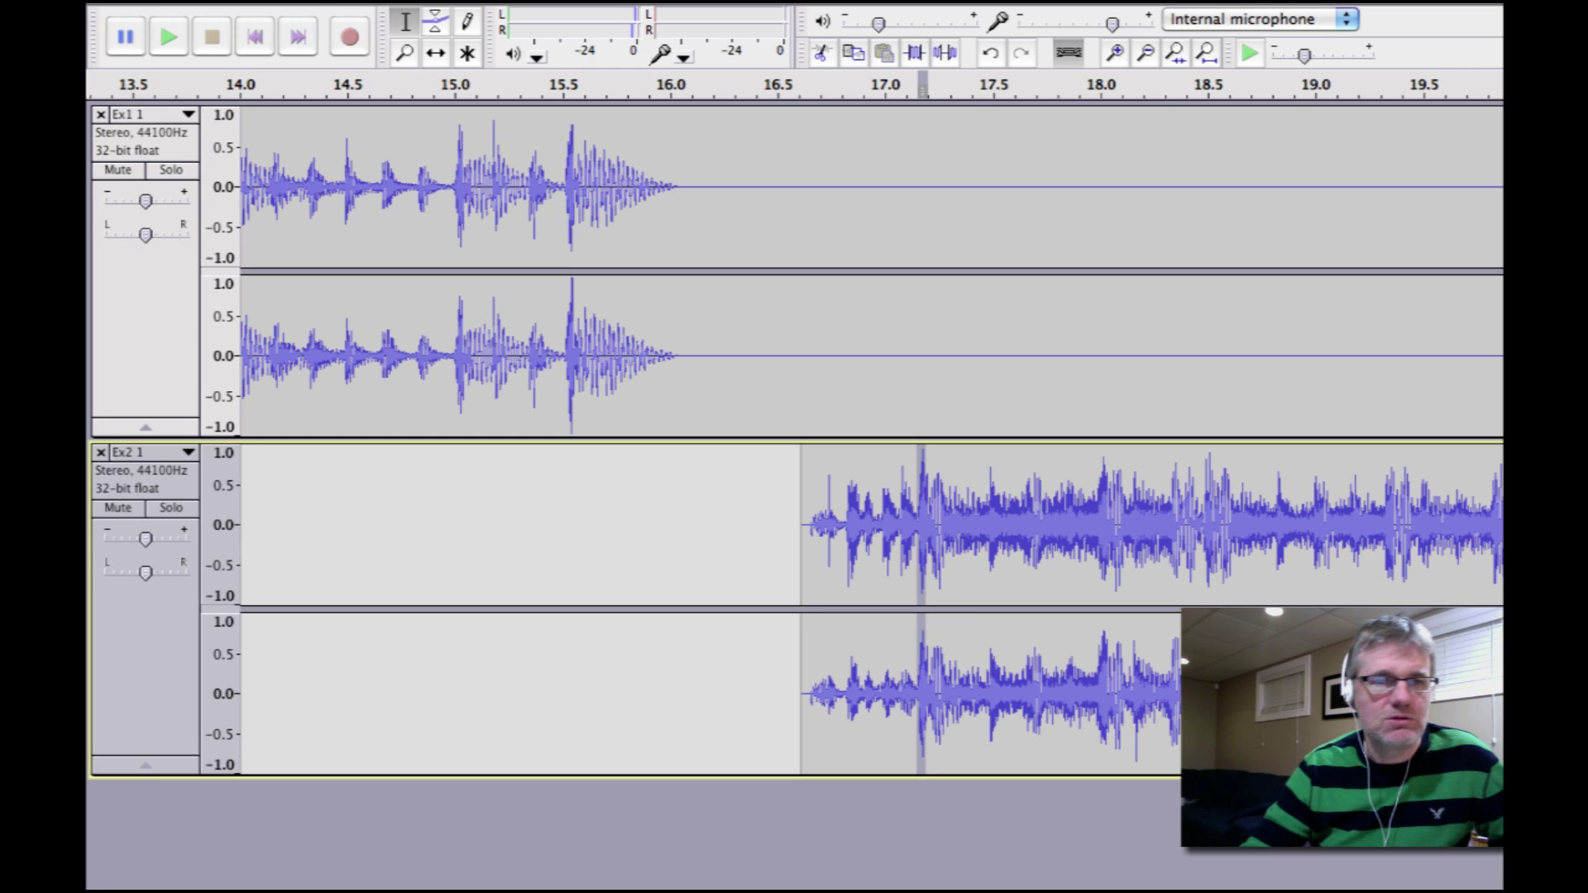
left_click(435, 53)
left_click_drag(1093, 553, 745, 539)
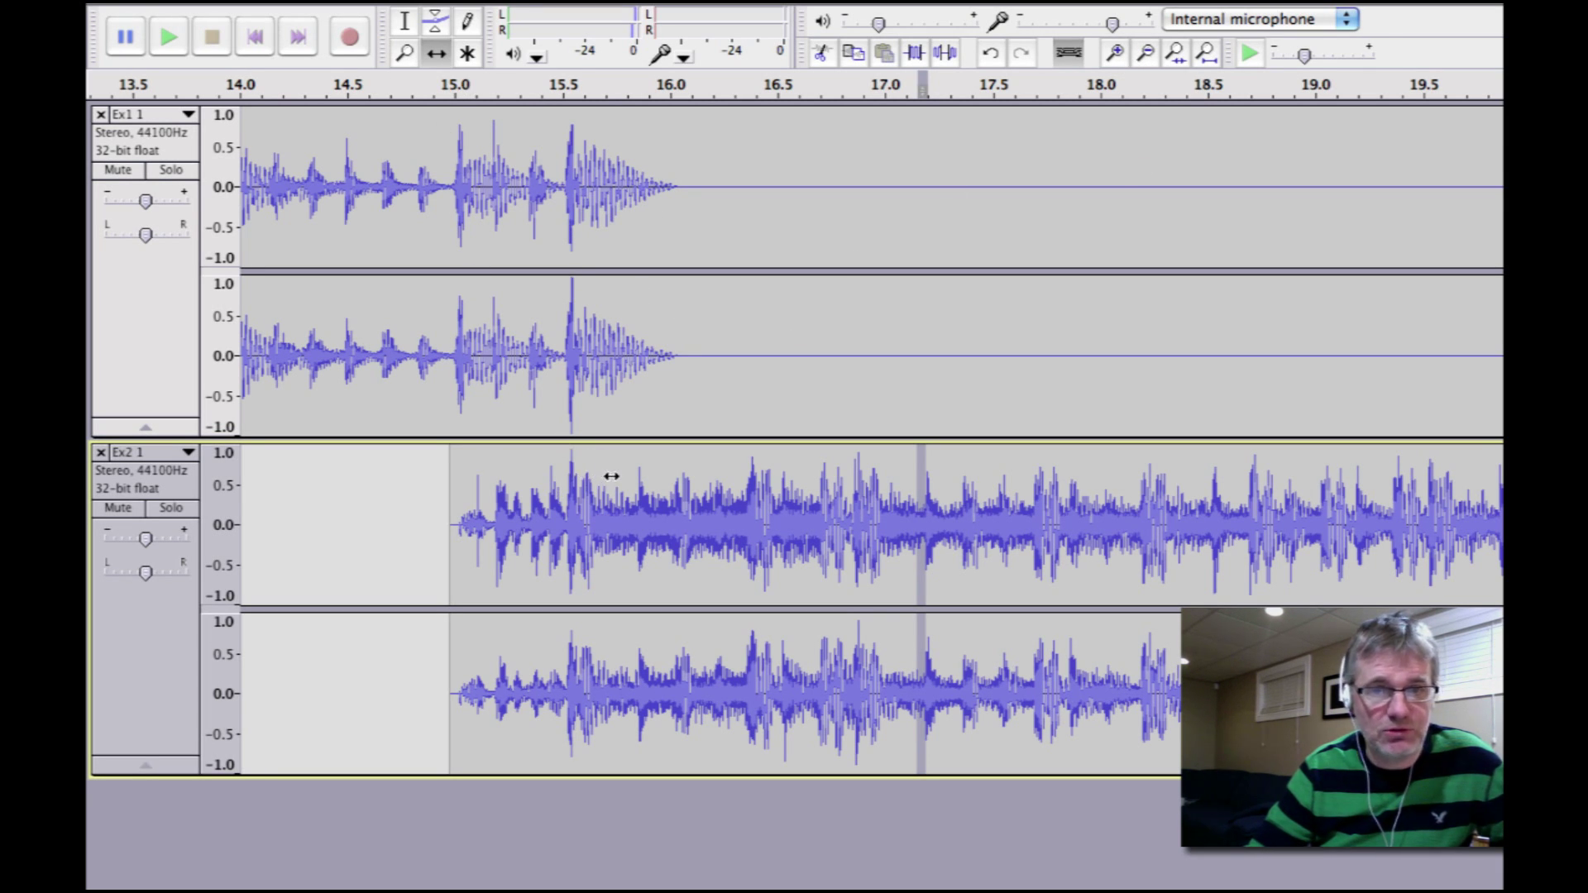
left_click(1145, 53)
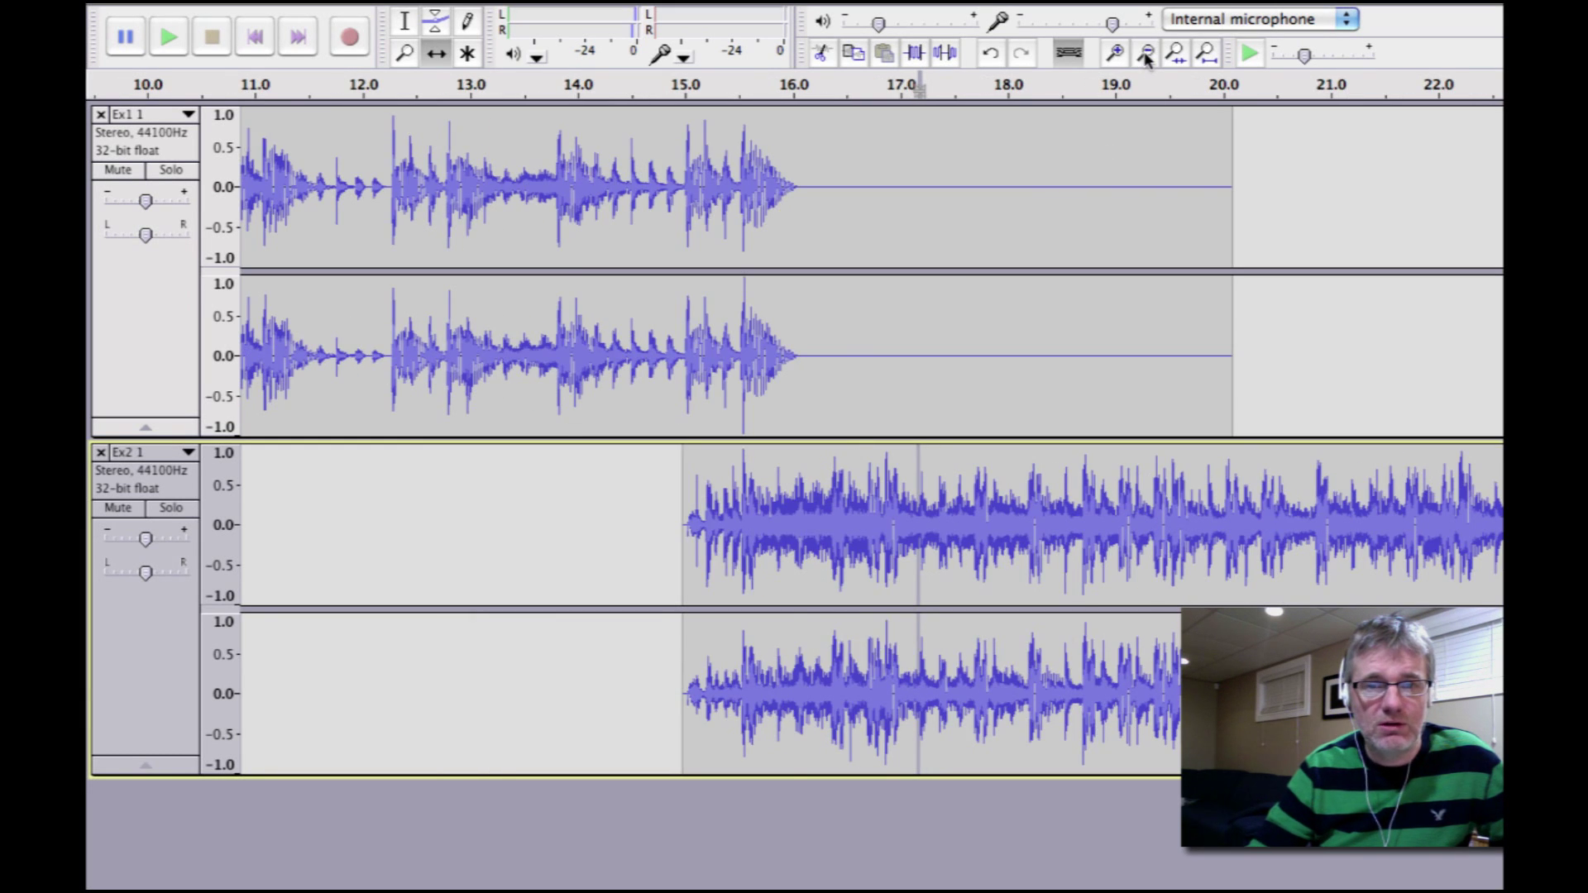
left_click(1145, 53)
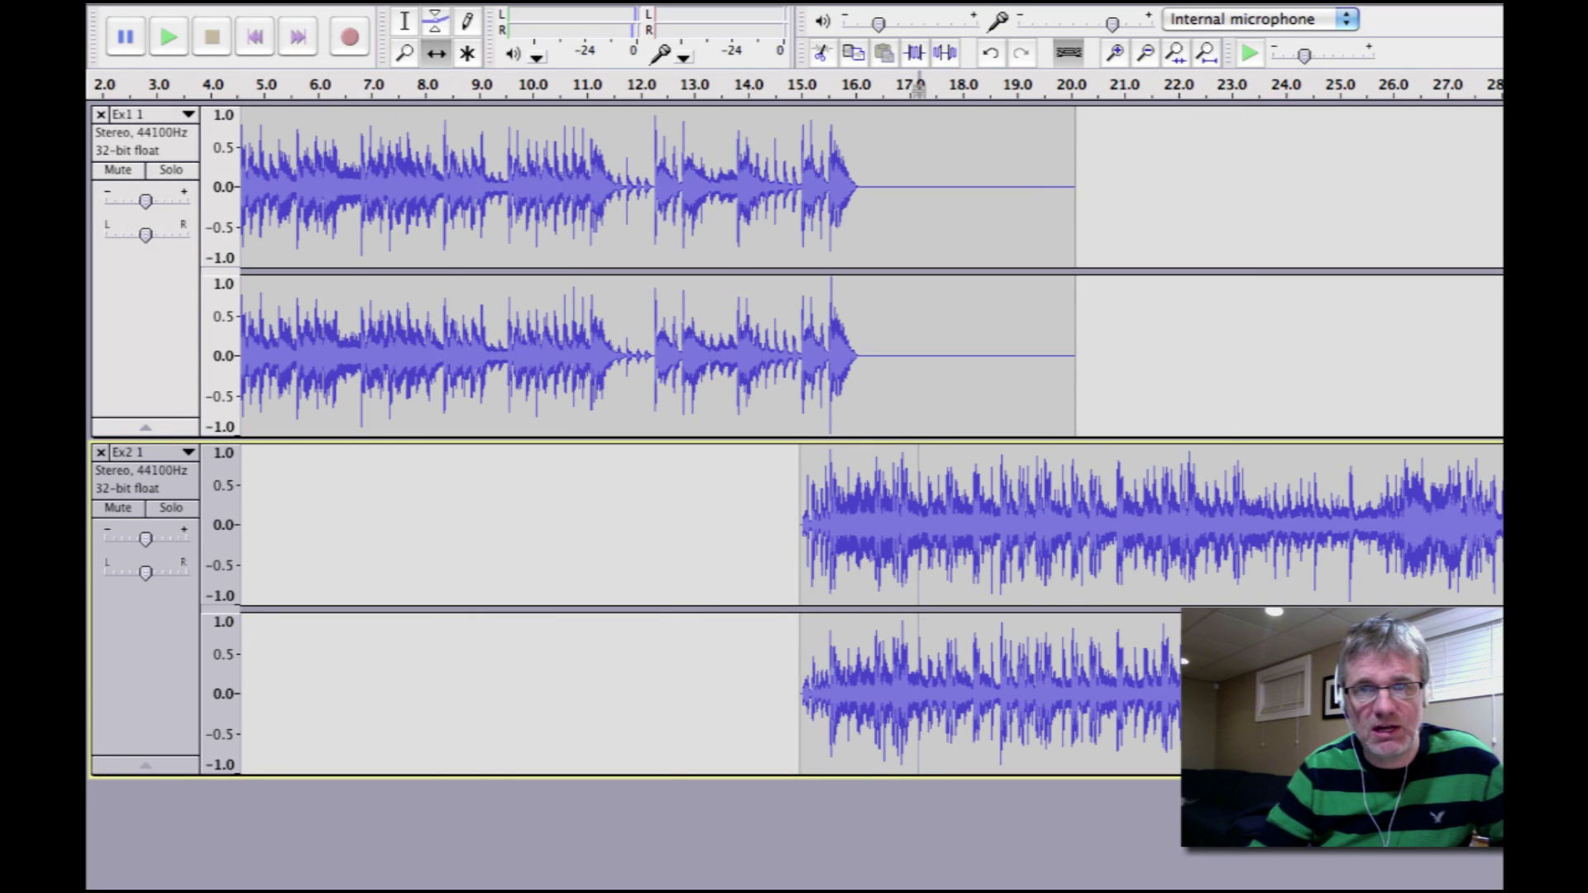
left_click(1118, 55)
left_click(1119, 54)
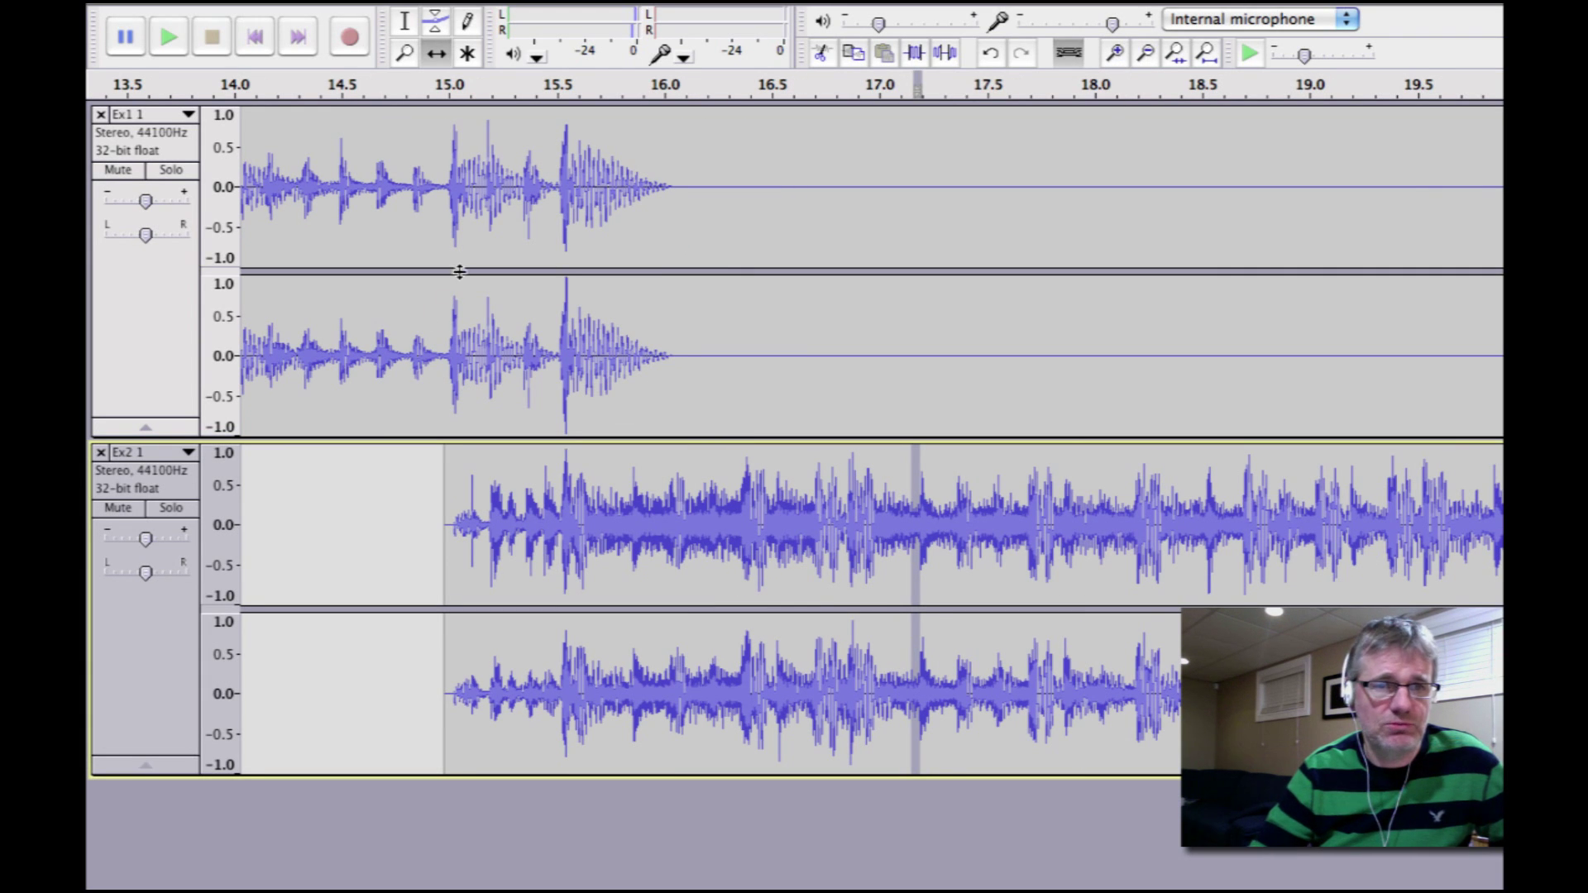
scroll(828, 438, "left", 5)
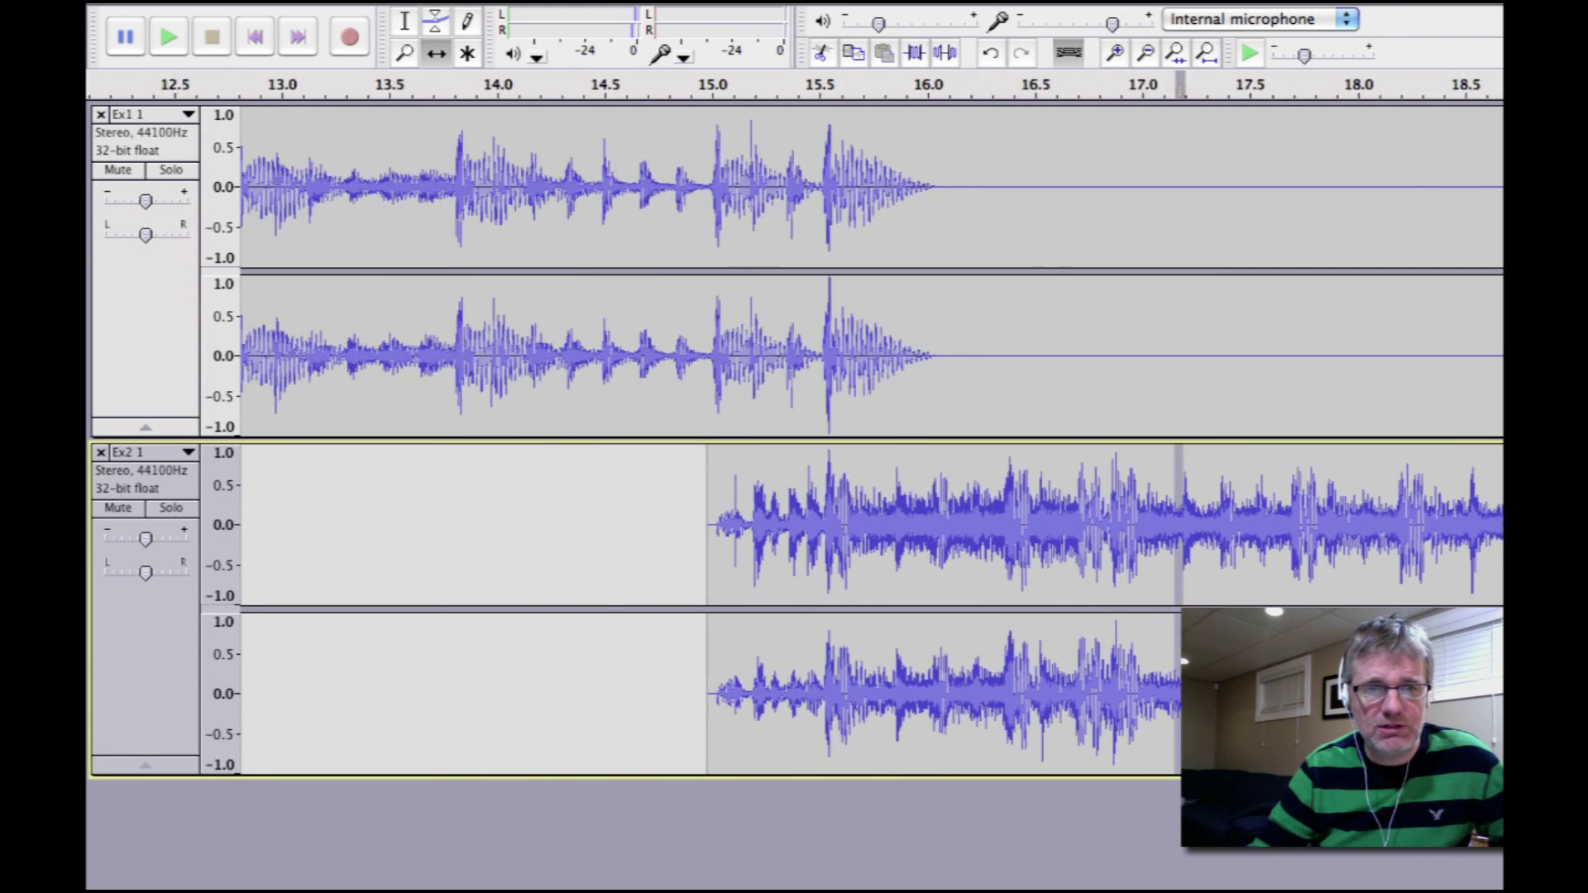
left_click(405, 22)
left_click(310, 243)
key("space")
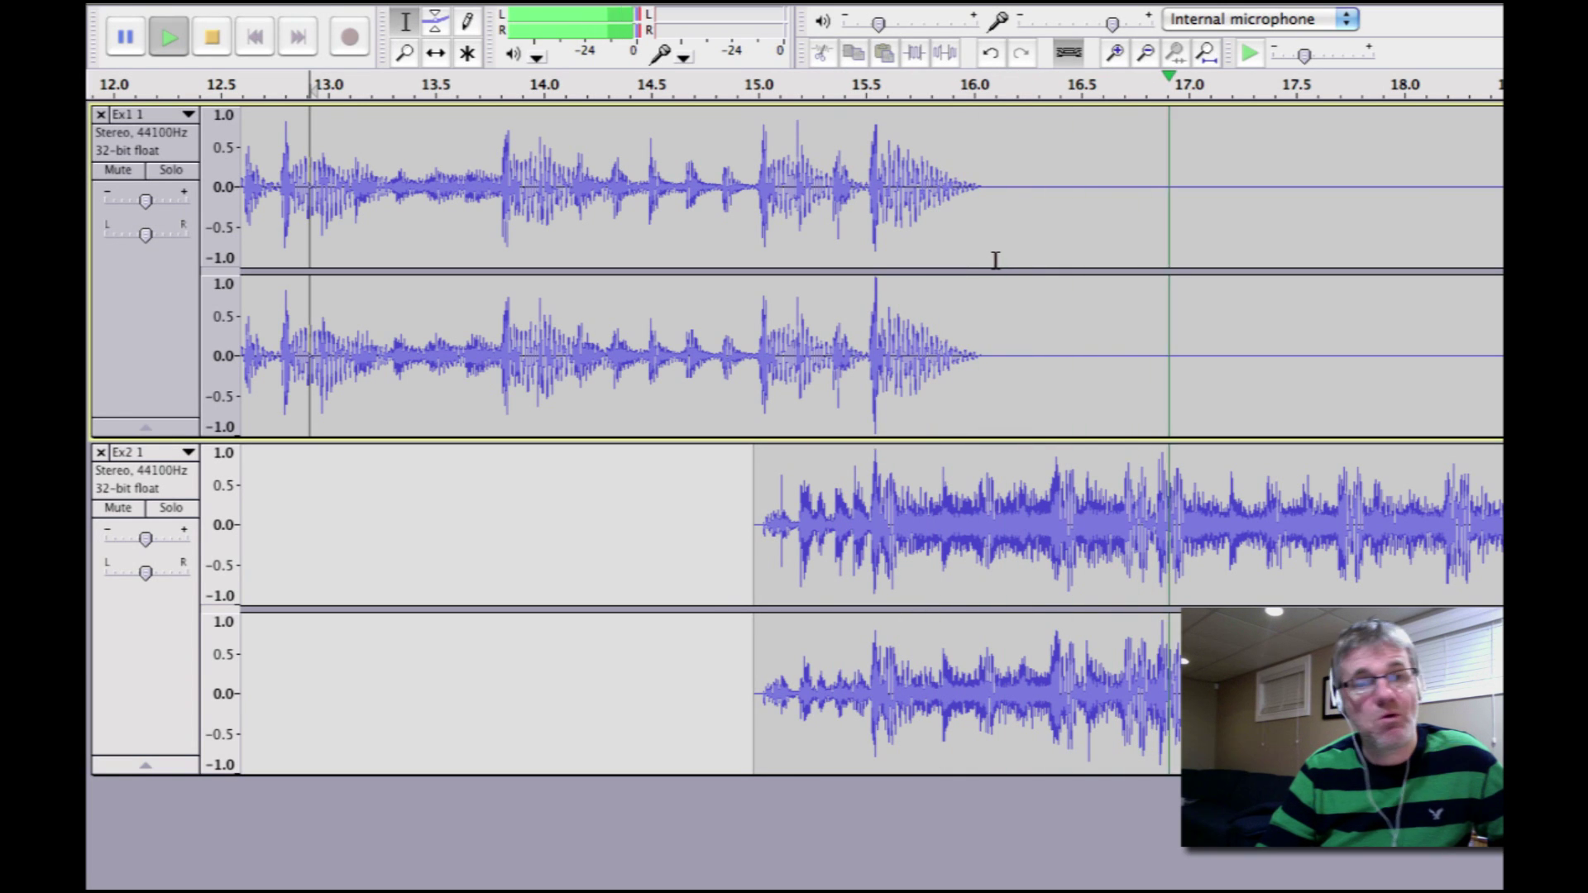
key("space")
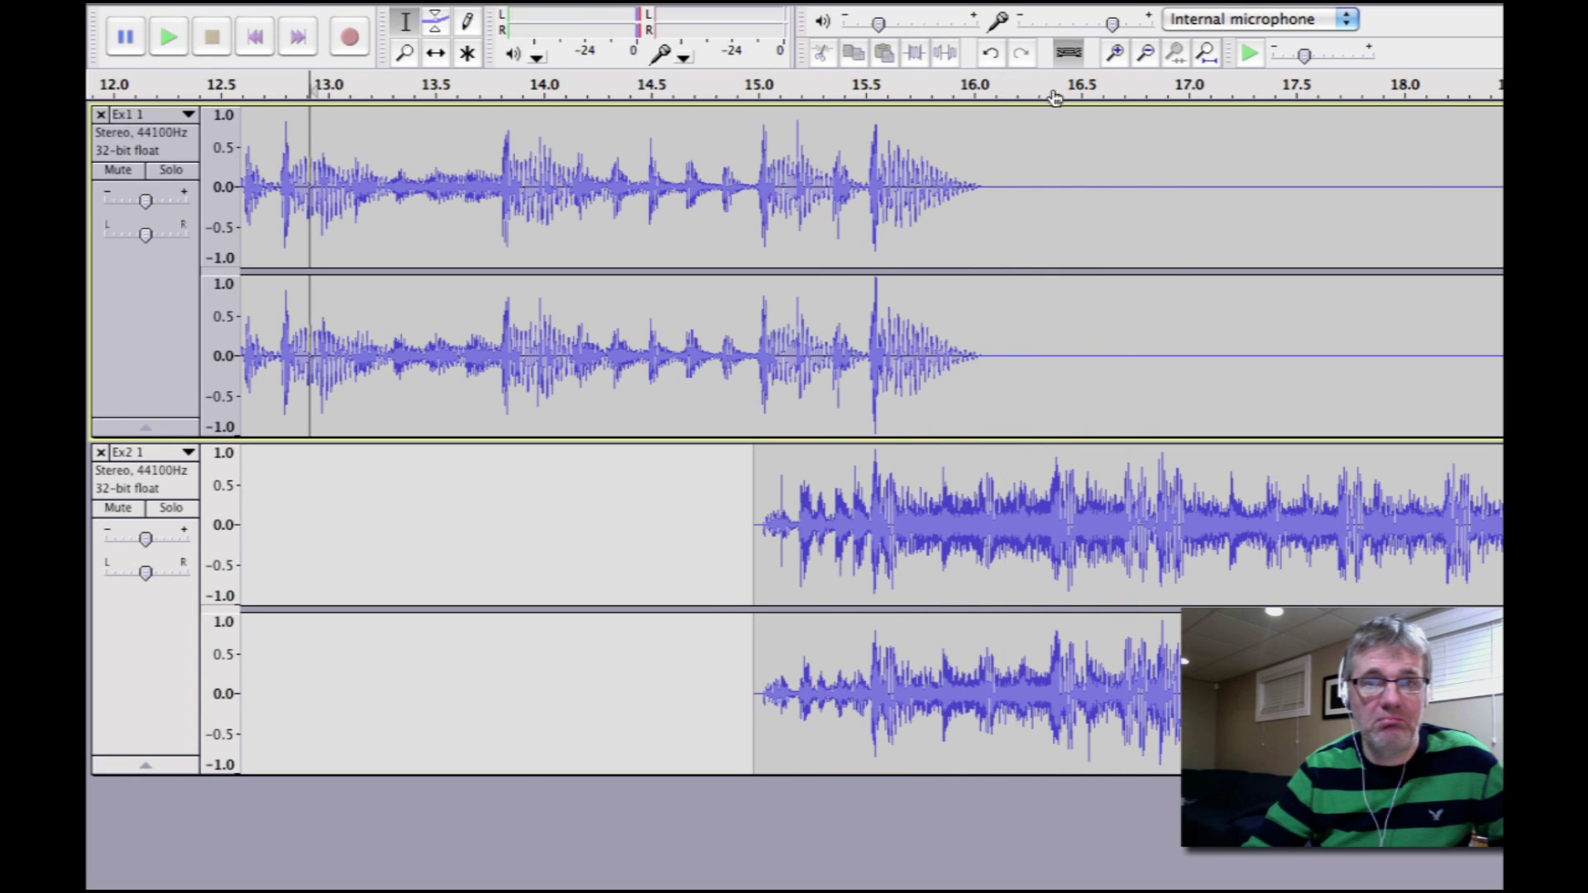
left_click(1146, 53)
left_click(1145, 53)
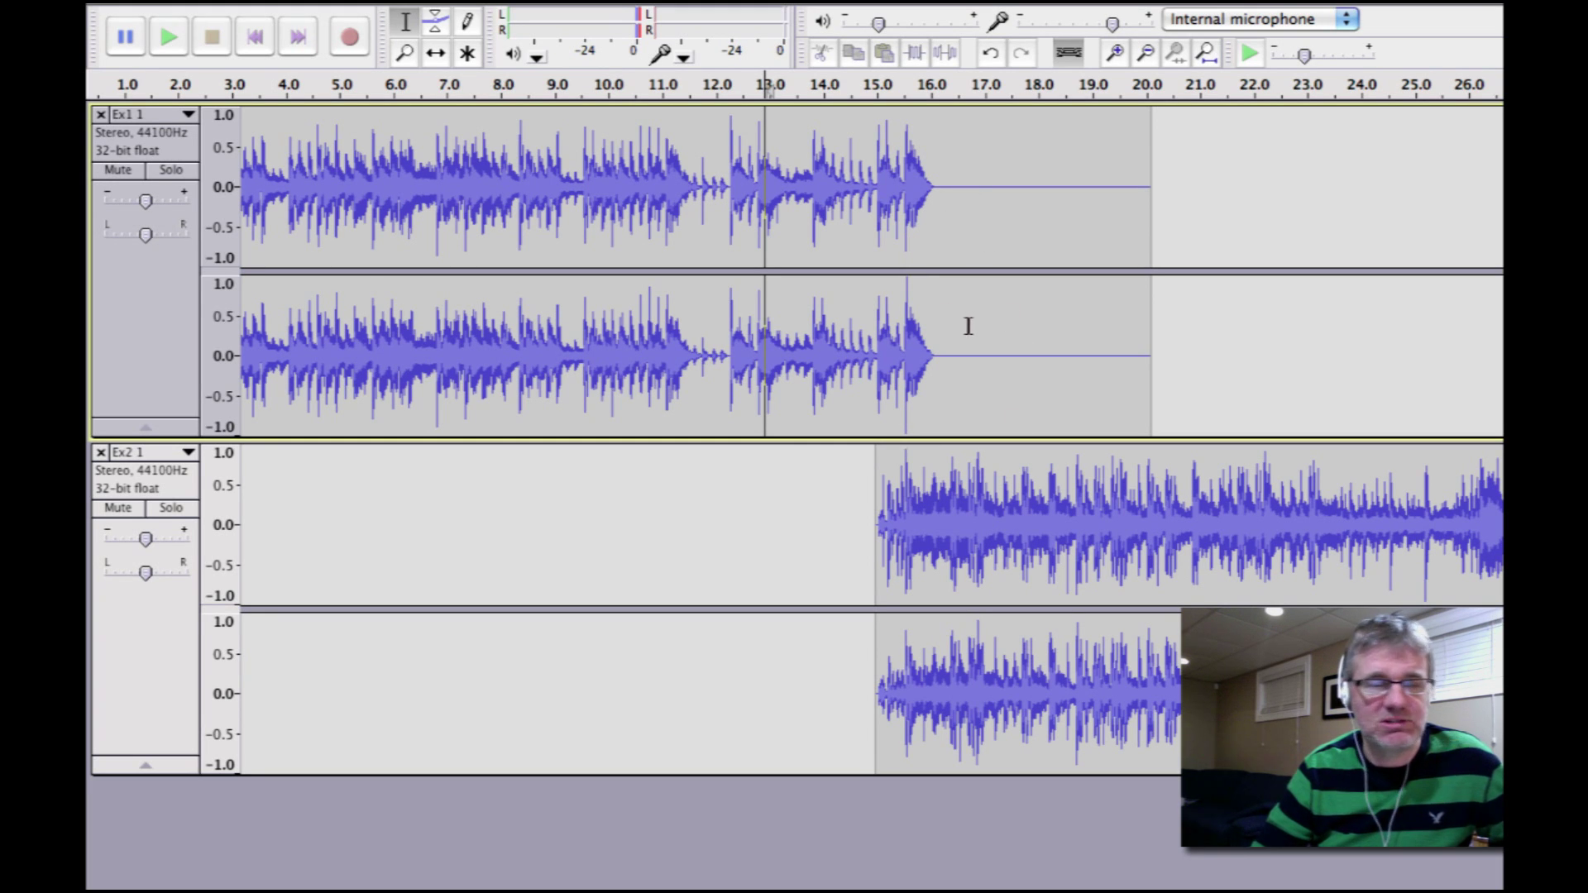
- Delete Ex1 1's tail from about 12.2 s to 20 s and slide Ex2 1 earlier to near 10.6 s
mouse_move(1158, 244)
left_mouse_down()
mouse_move(1010, 230)
mouse_move(694, 244)
mouse_move(760, 240)
mouse_move(728, 242)
left_mouse_up()
key("Delete")
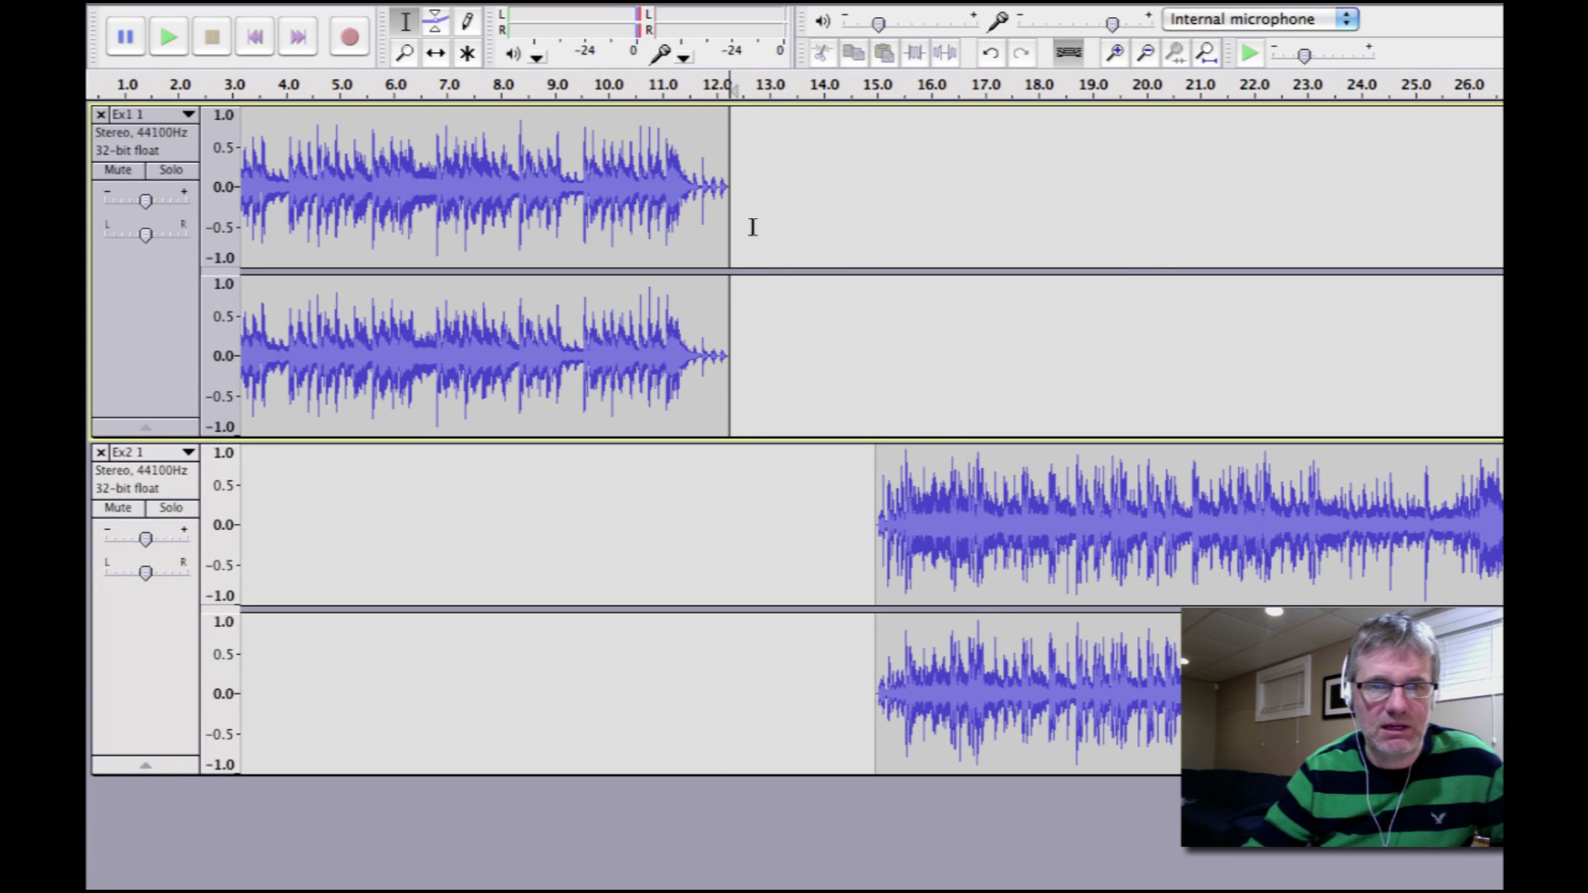
left_click(754, 229)
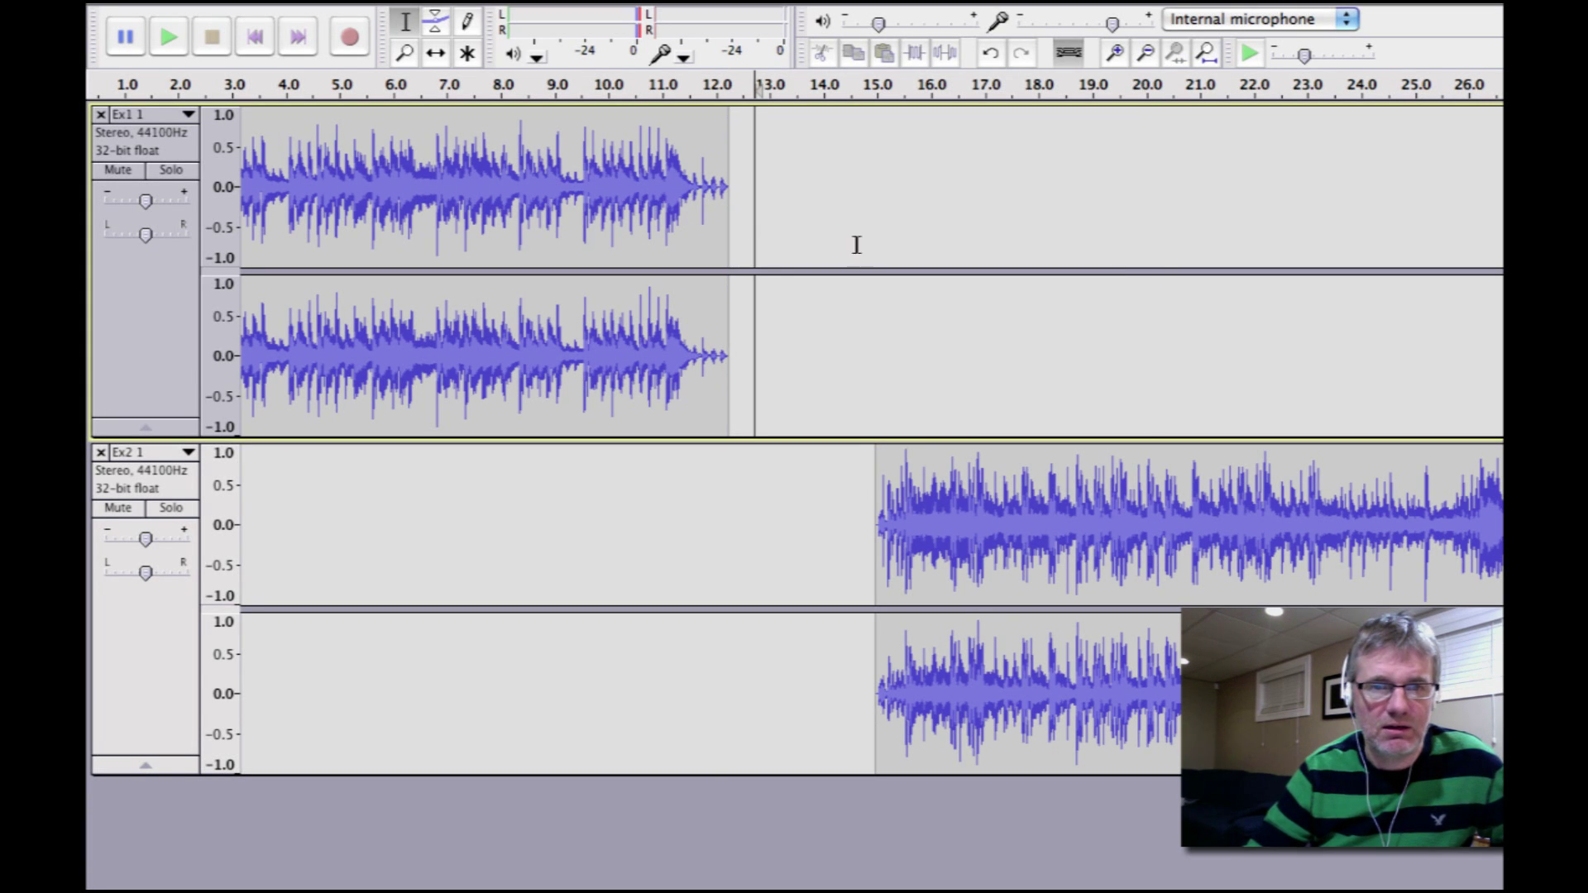
left_click(436, 52)
left_click_drag(1023, 481, 779, 481)
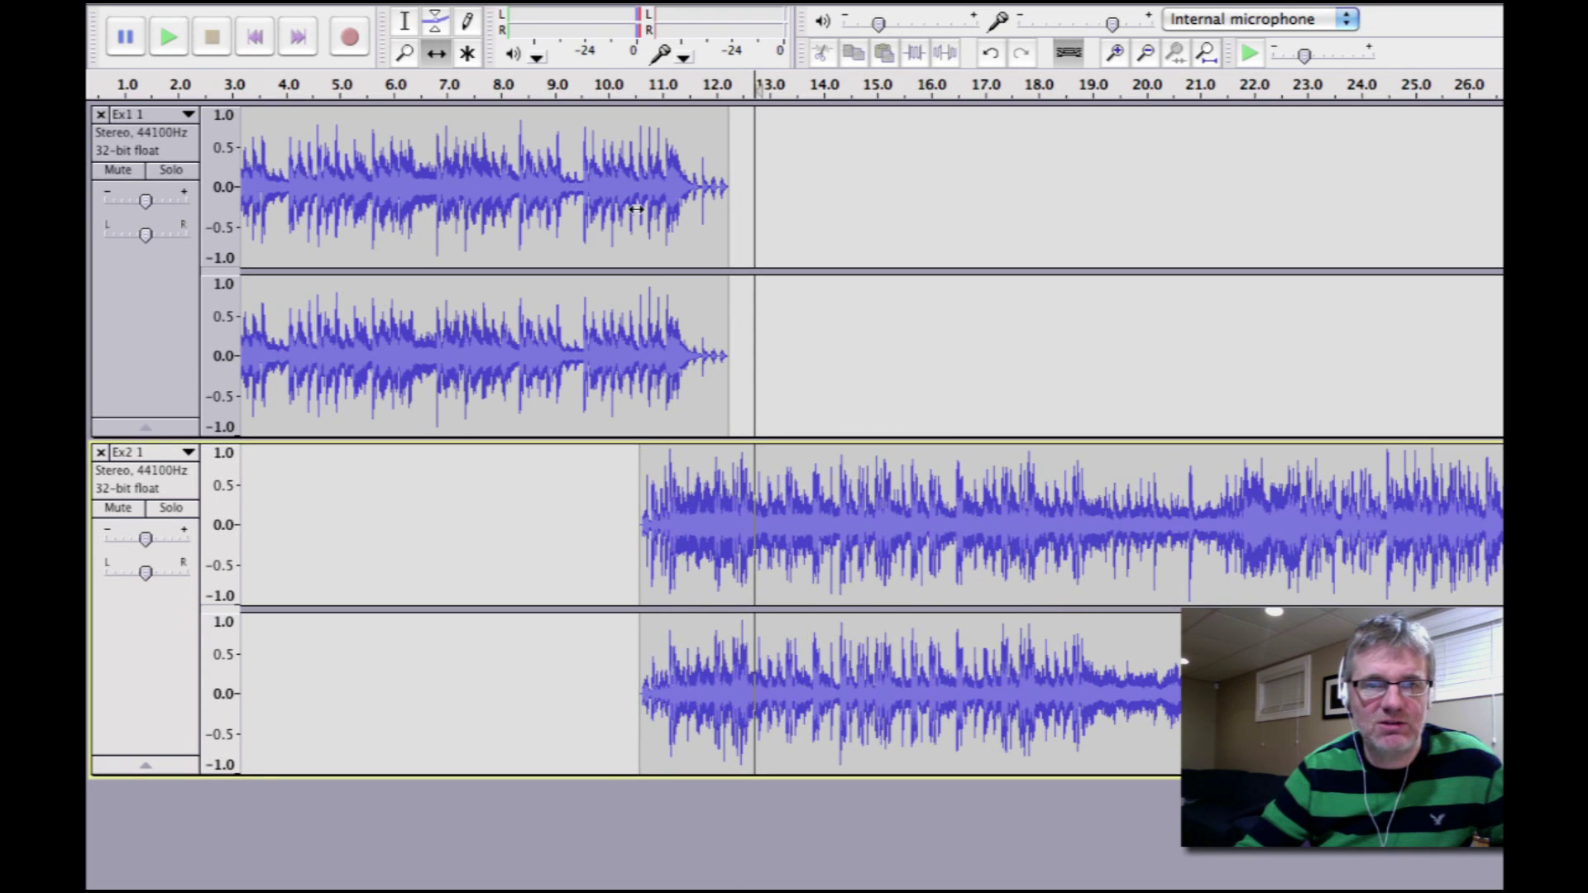
- Mark Ex1 1 at about 11.1 s and zoom in on the songs' overlap
left_click(406, 21)
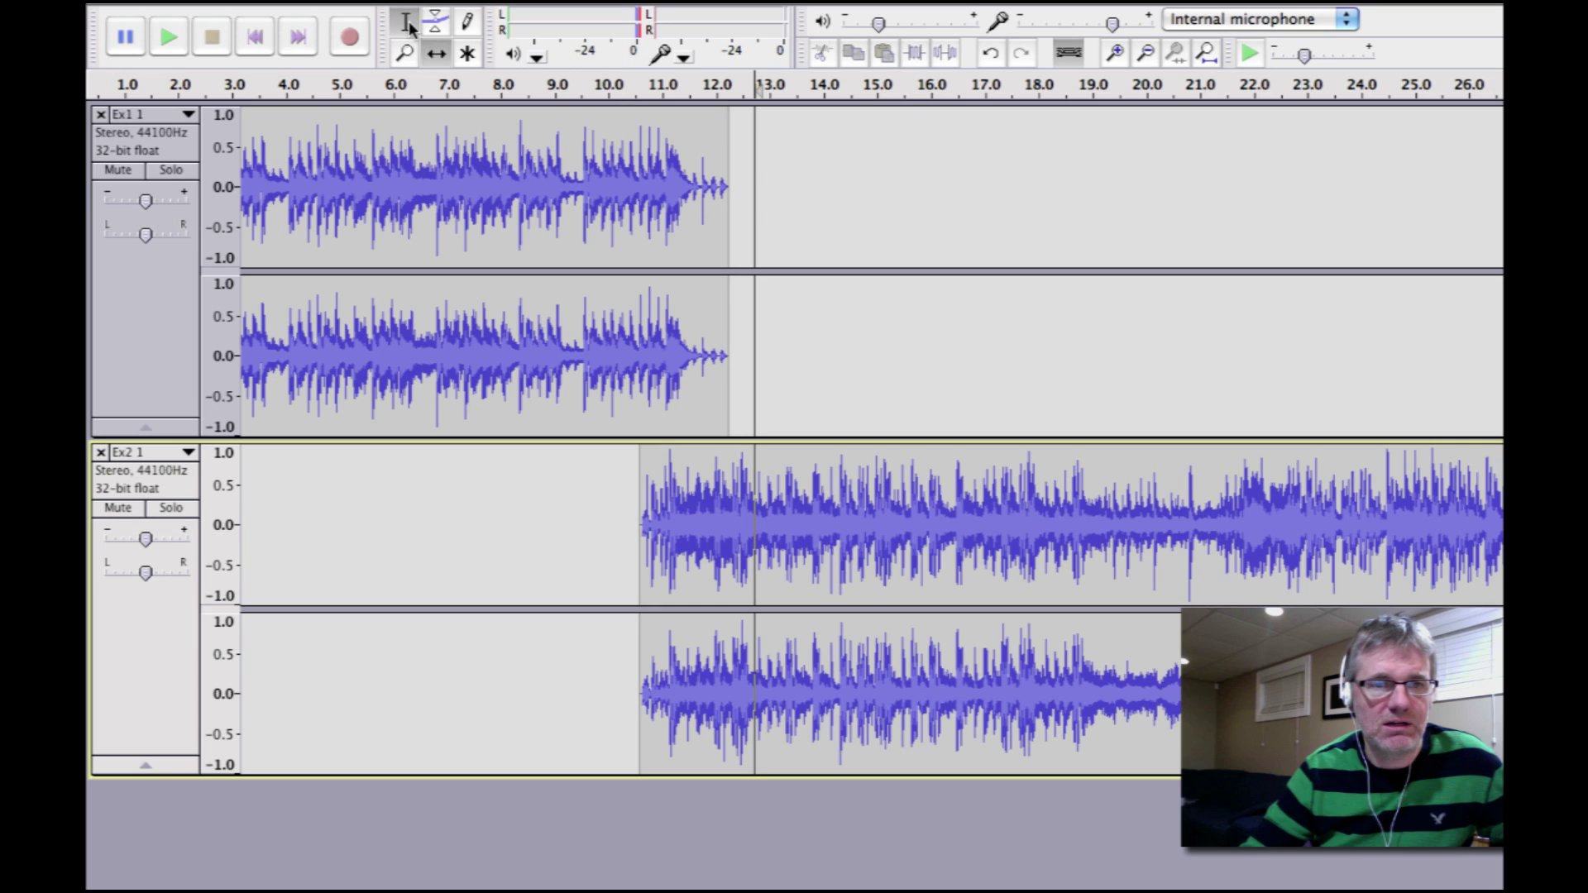
left_click(672, 302)
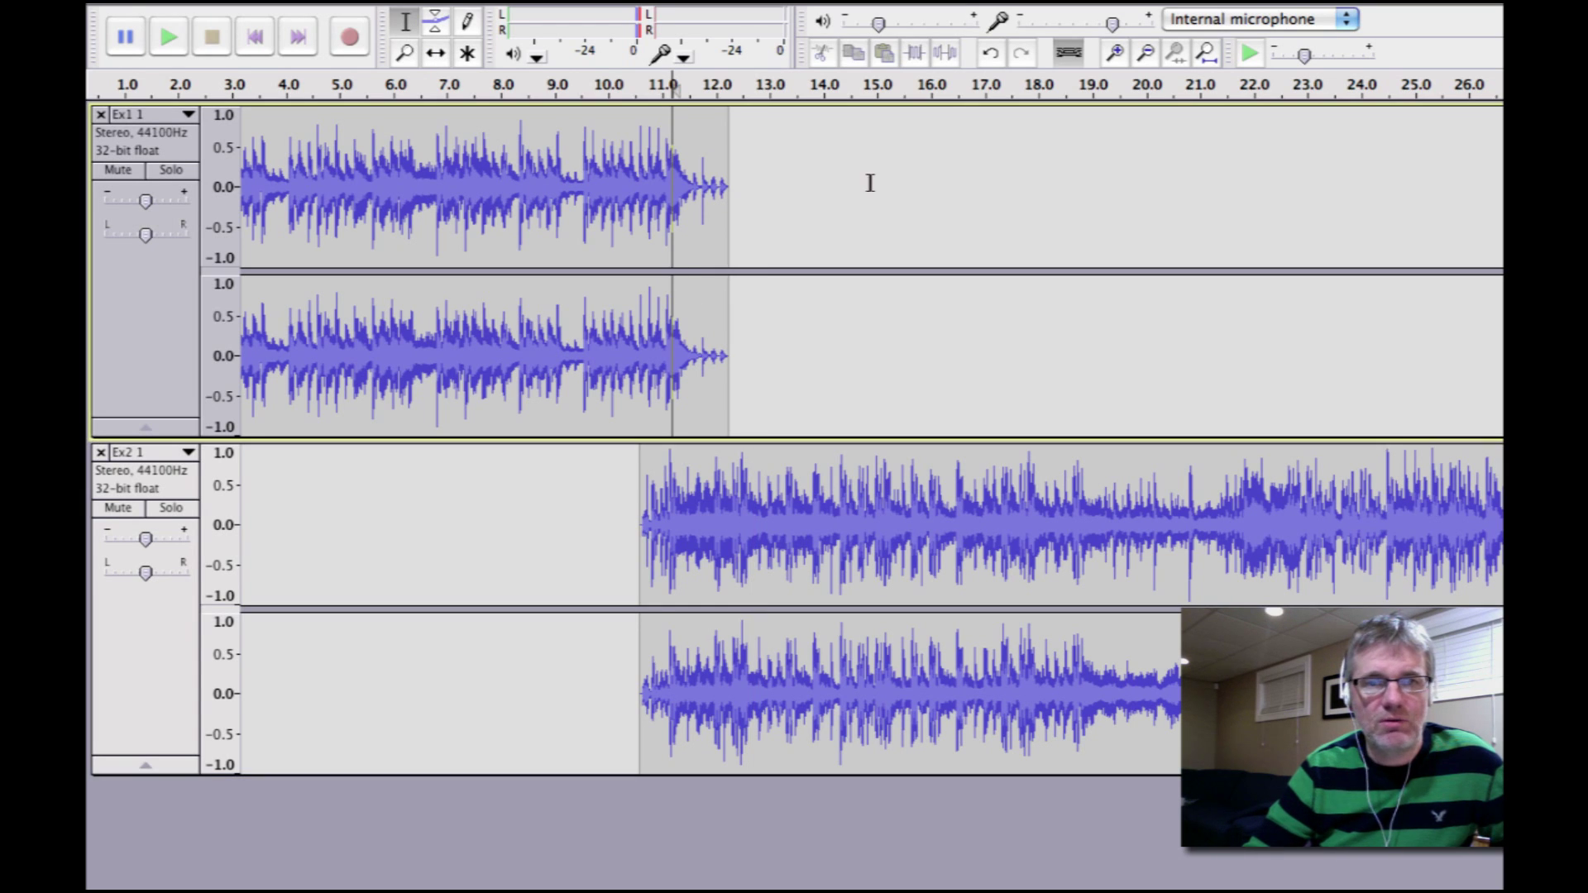
left_click(1114, 52)
left_click(1114, 52)
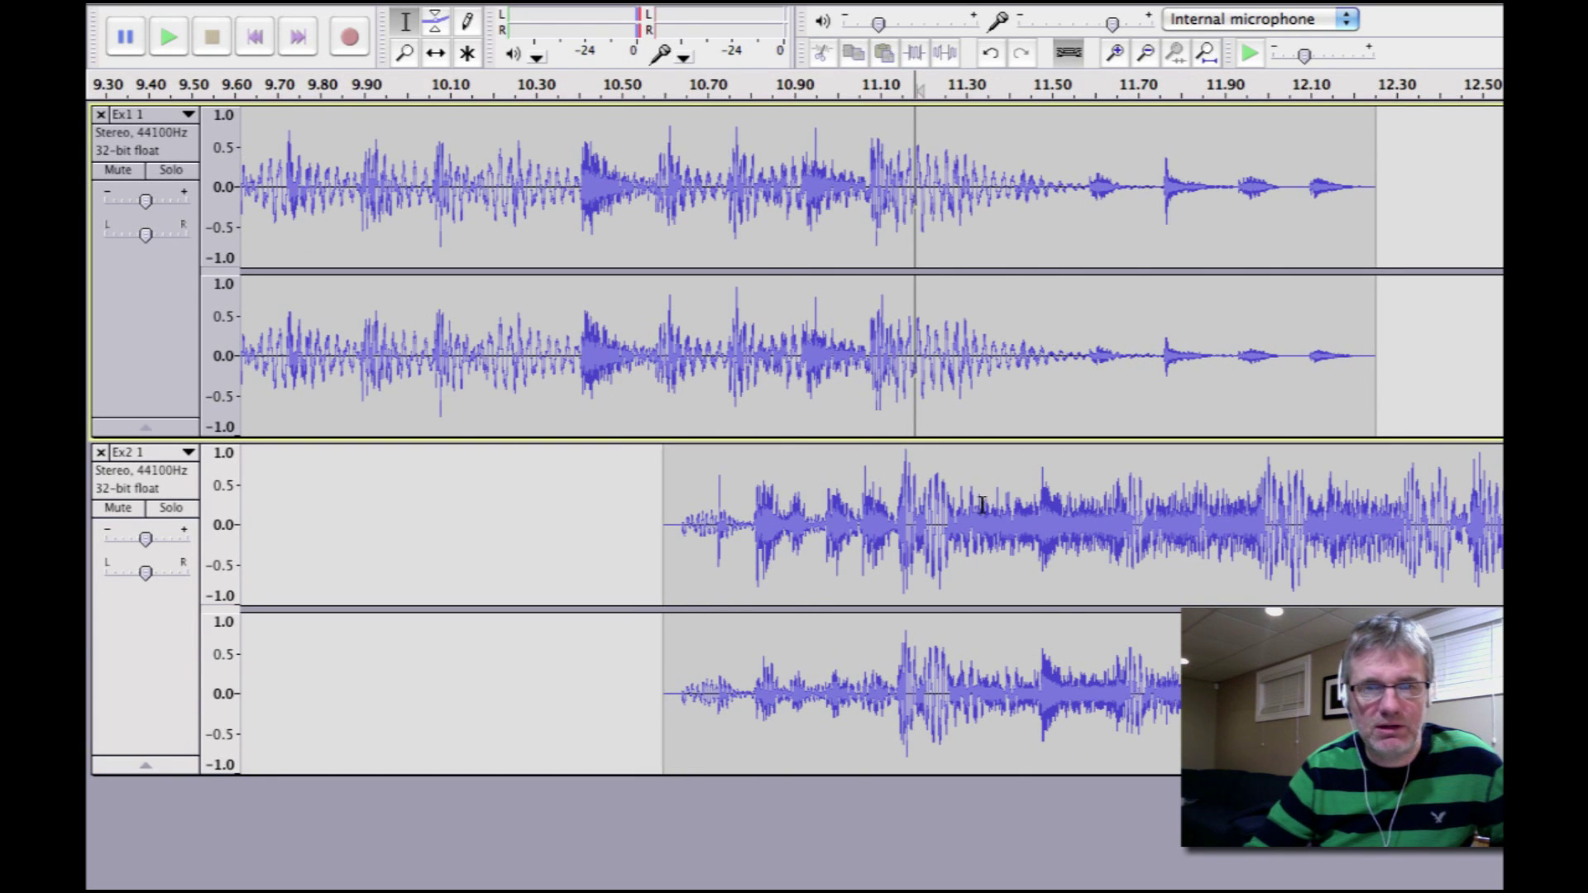
- Nudge Ex2 1 to start near 10.5 s so its pulse lines up with Ex1's near 11.2 s
left_click(436, 53)
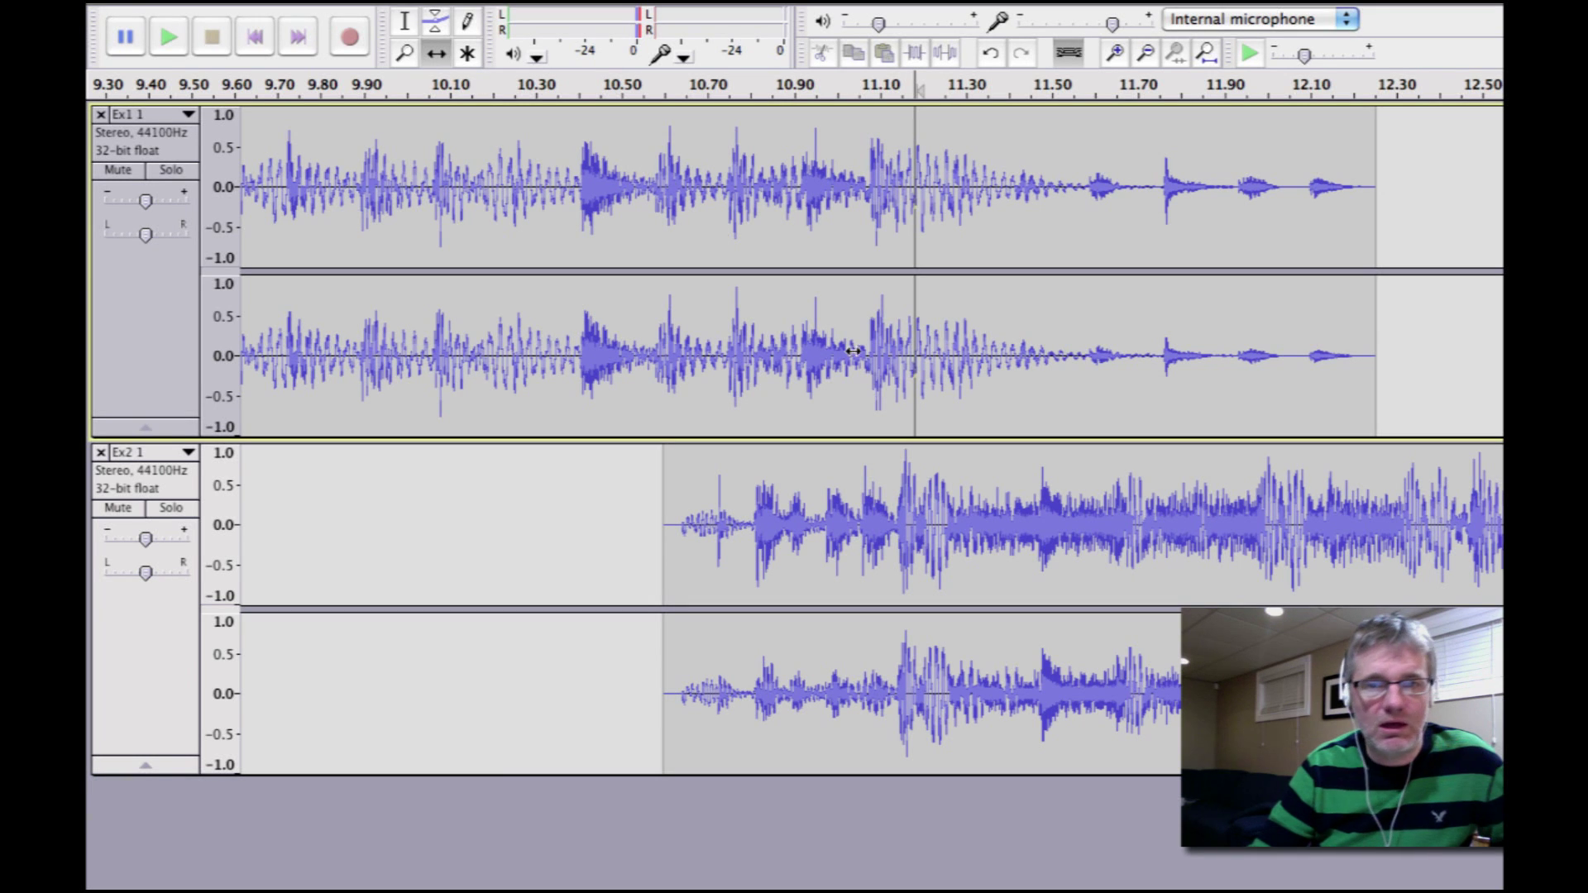
left_click_drag(907, 474, 880, 478)
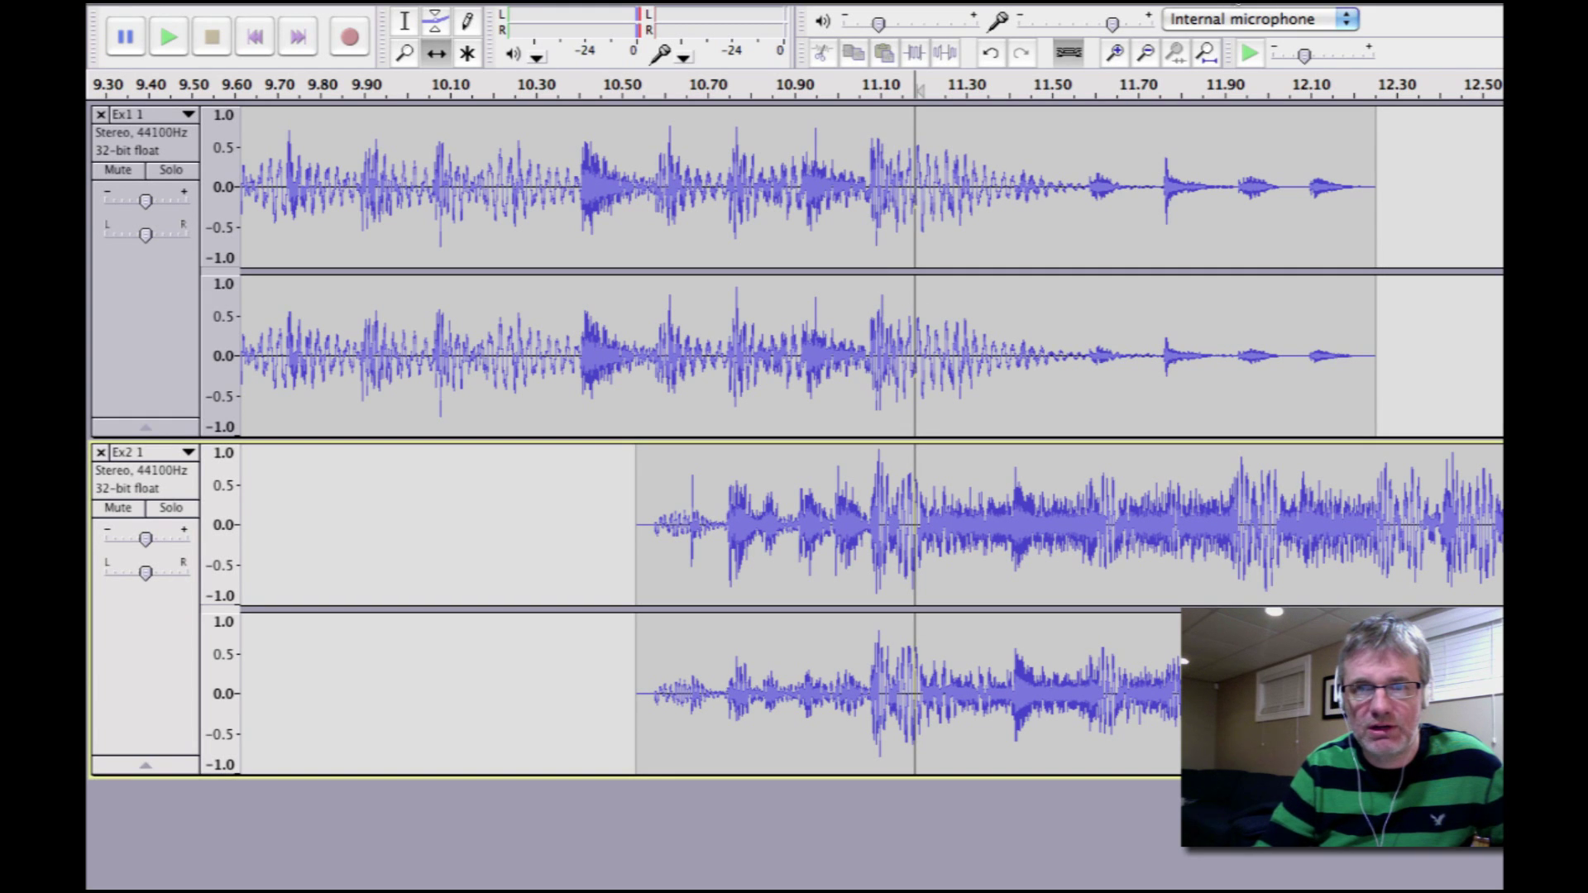
left_click(1145, 54)
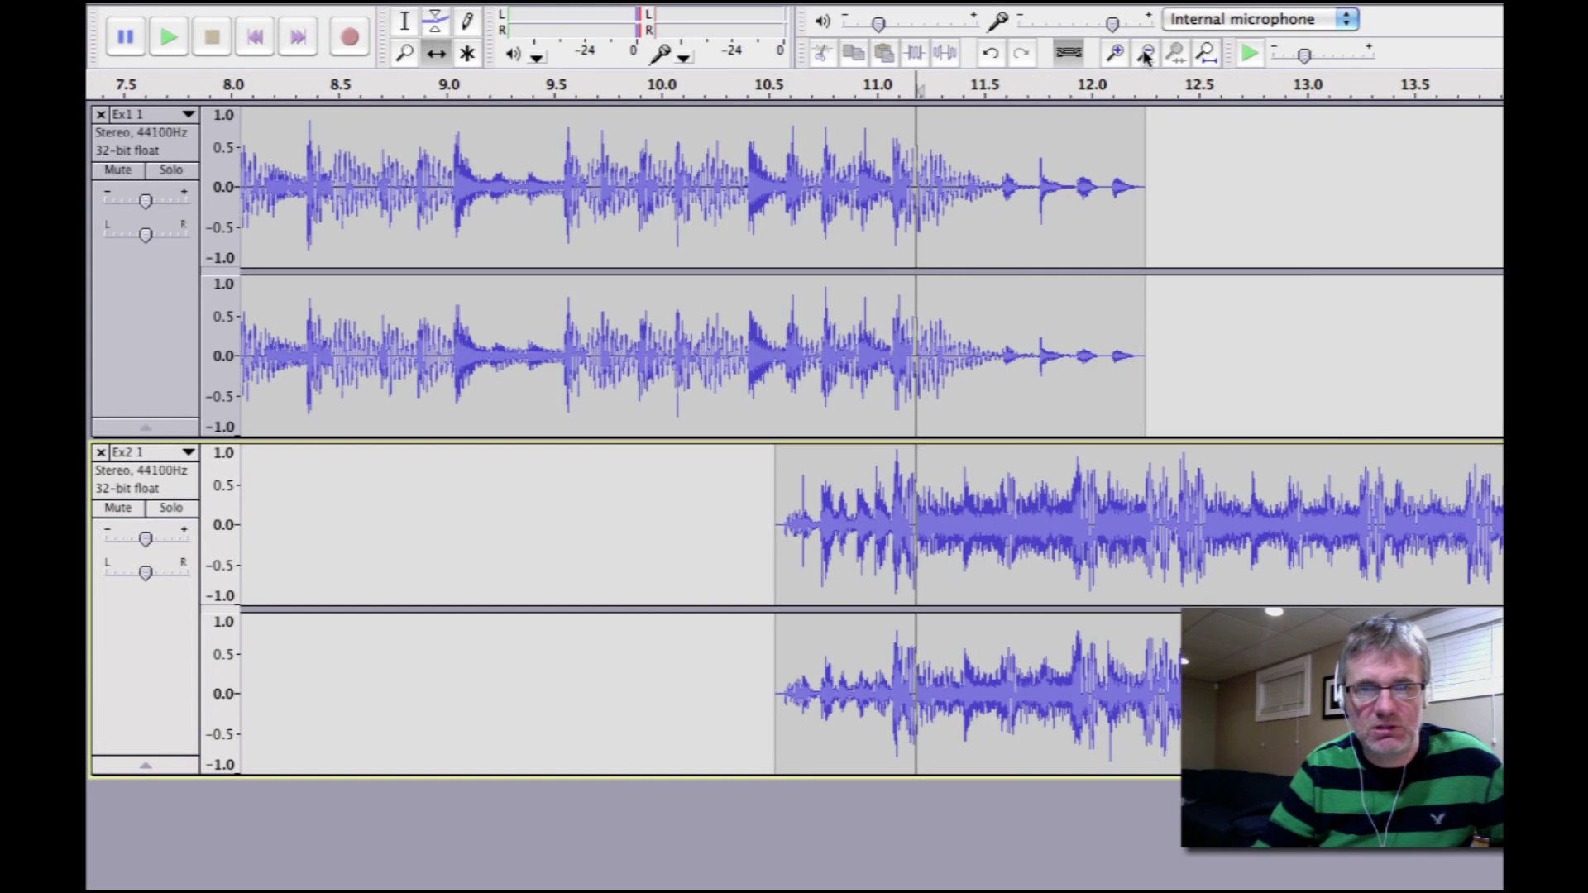
left_click(1147, 53)
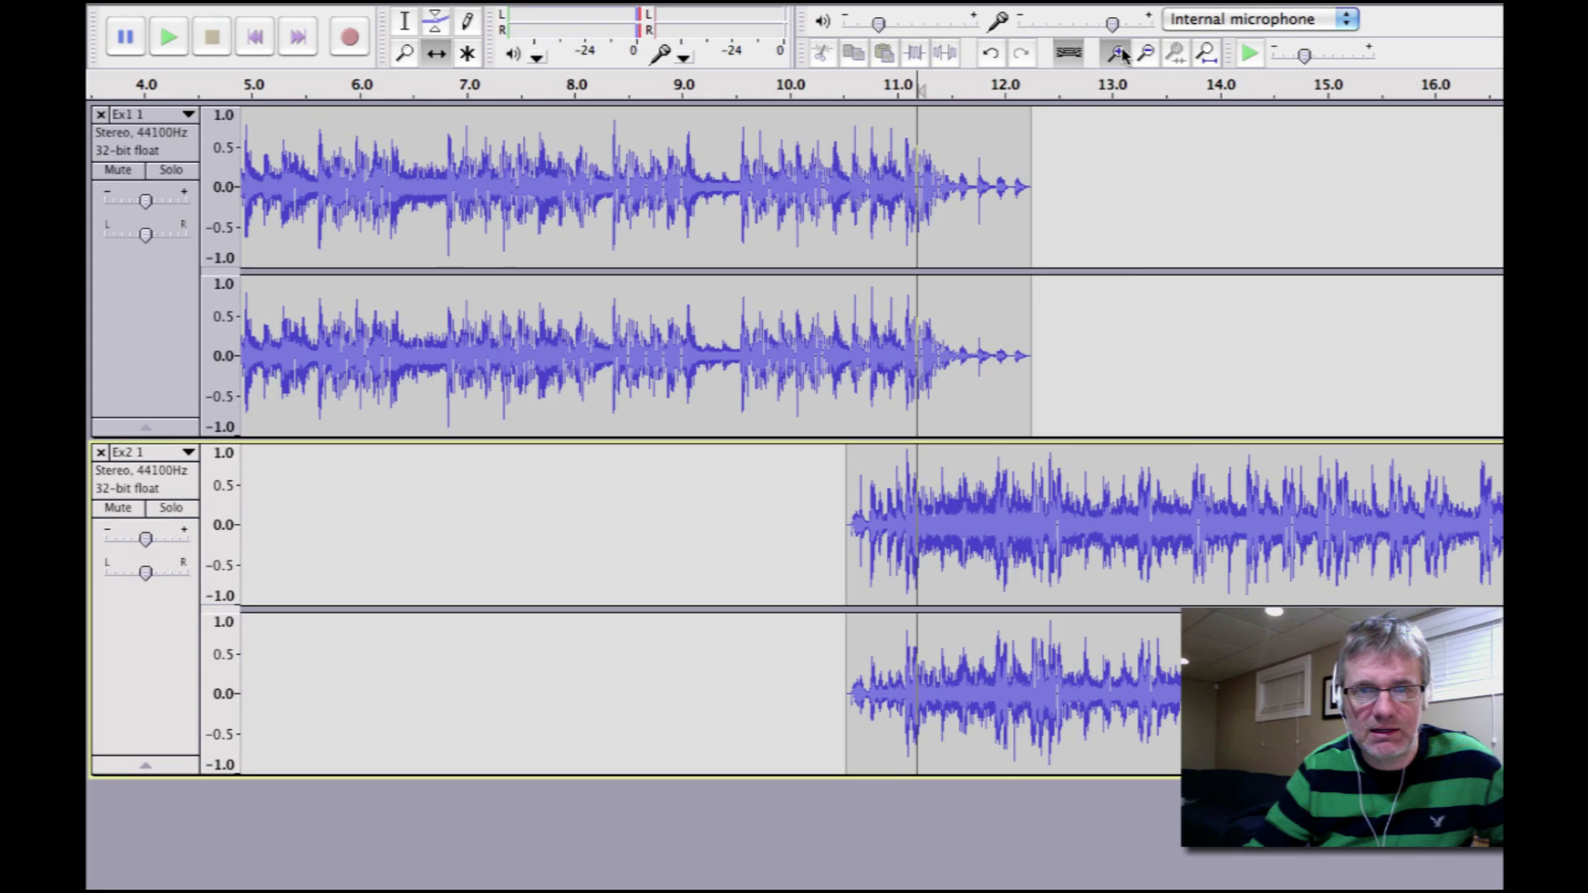
left_click(1115, 53)
left_click_drag(1014, 500, 1017, 500)
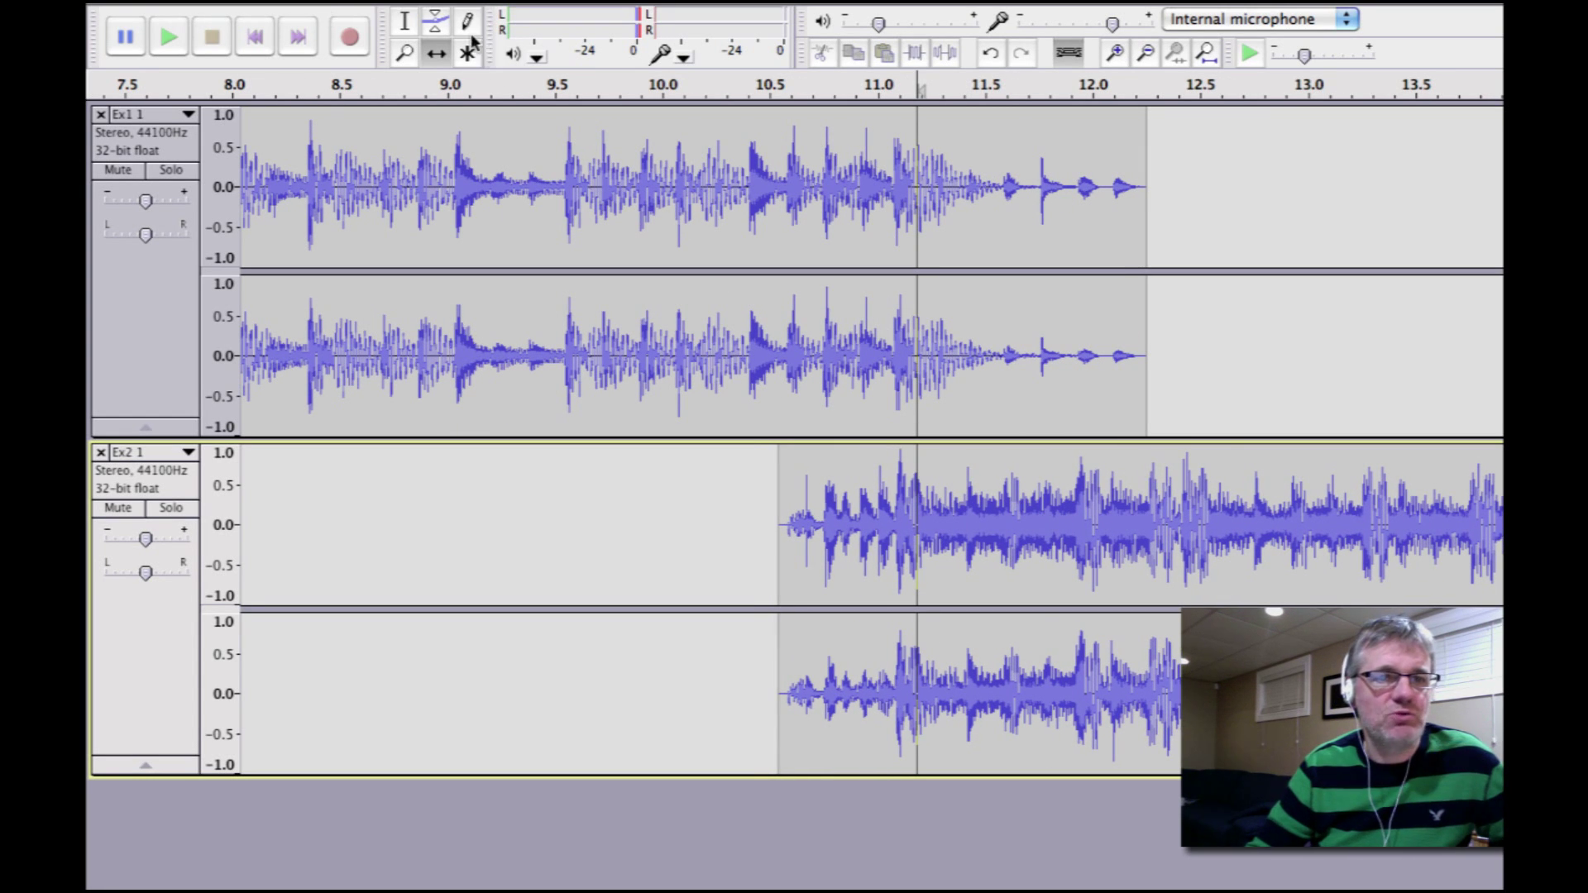
left_click(405, 23)
left_click(263, 240)
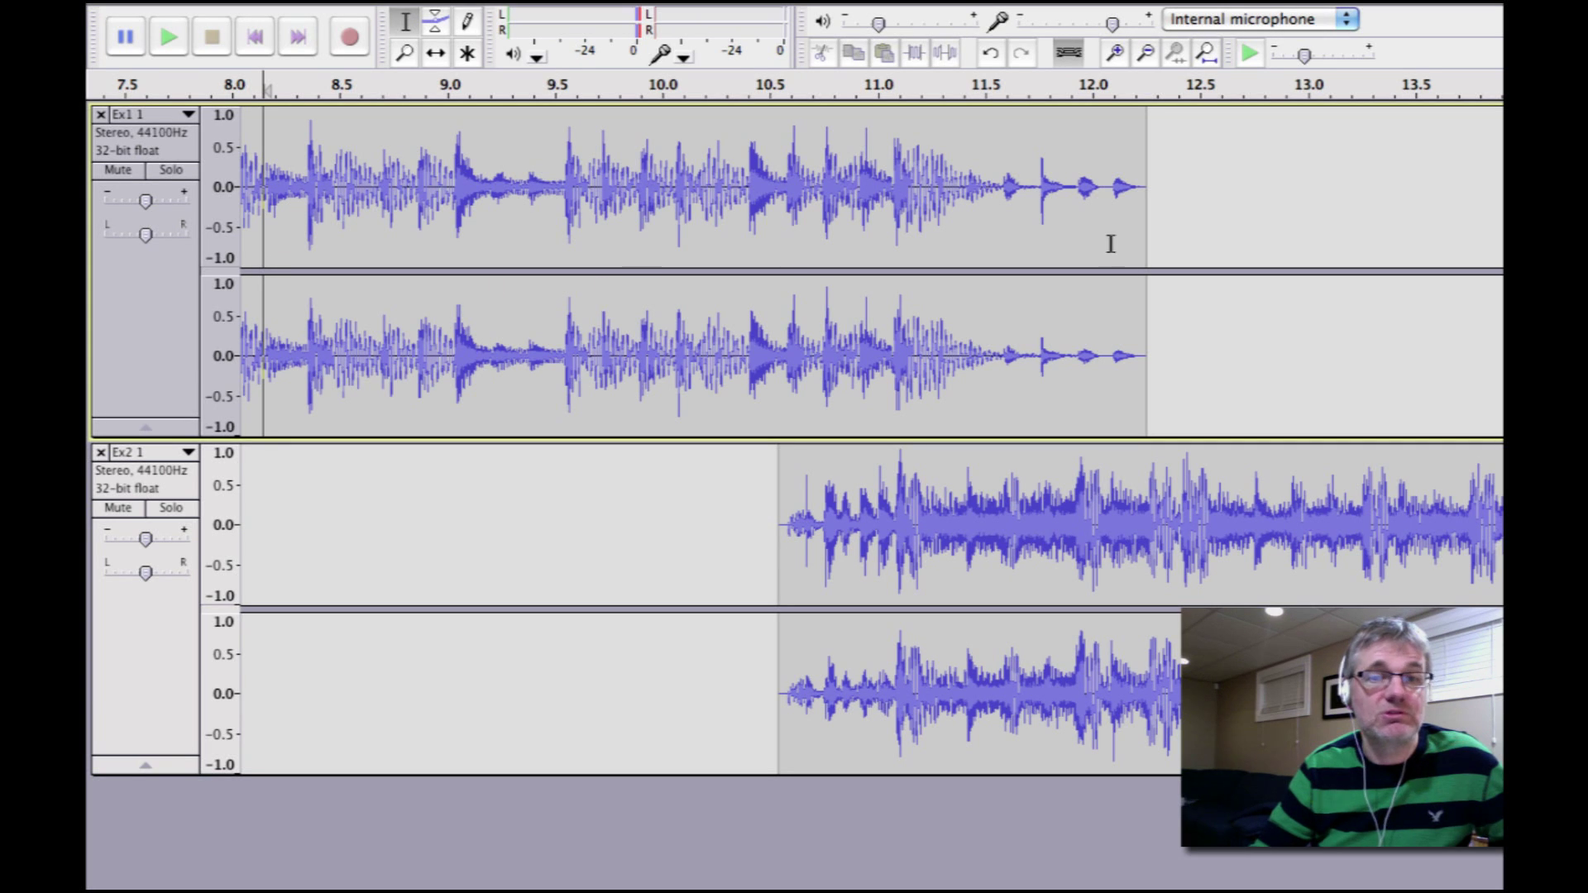
key("space")
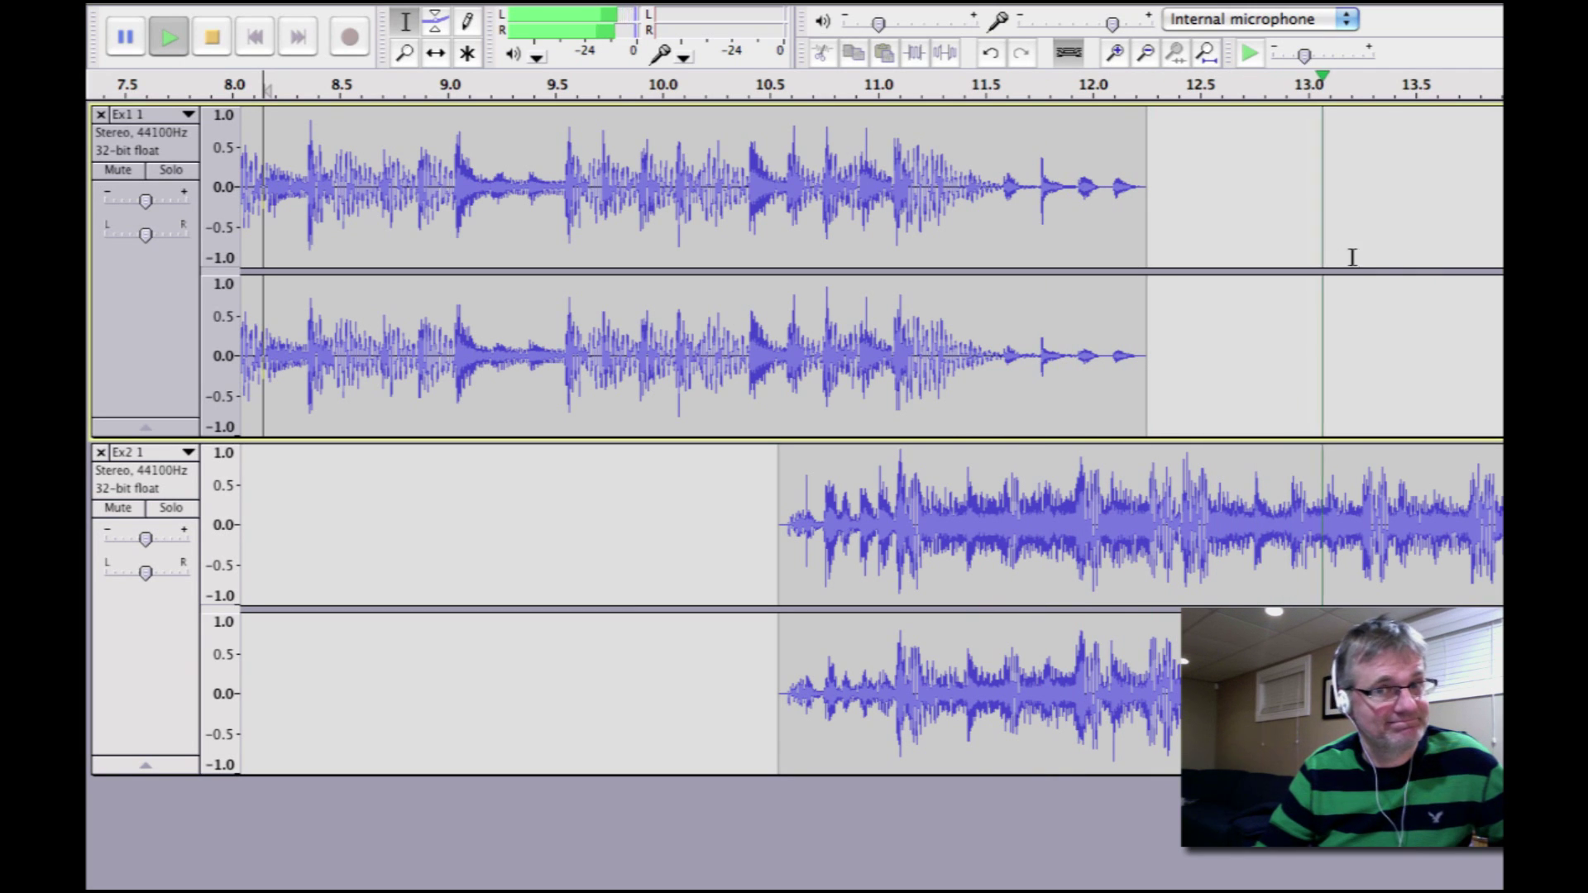
key("space")
left_click(1146, 53)
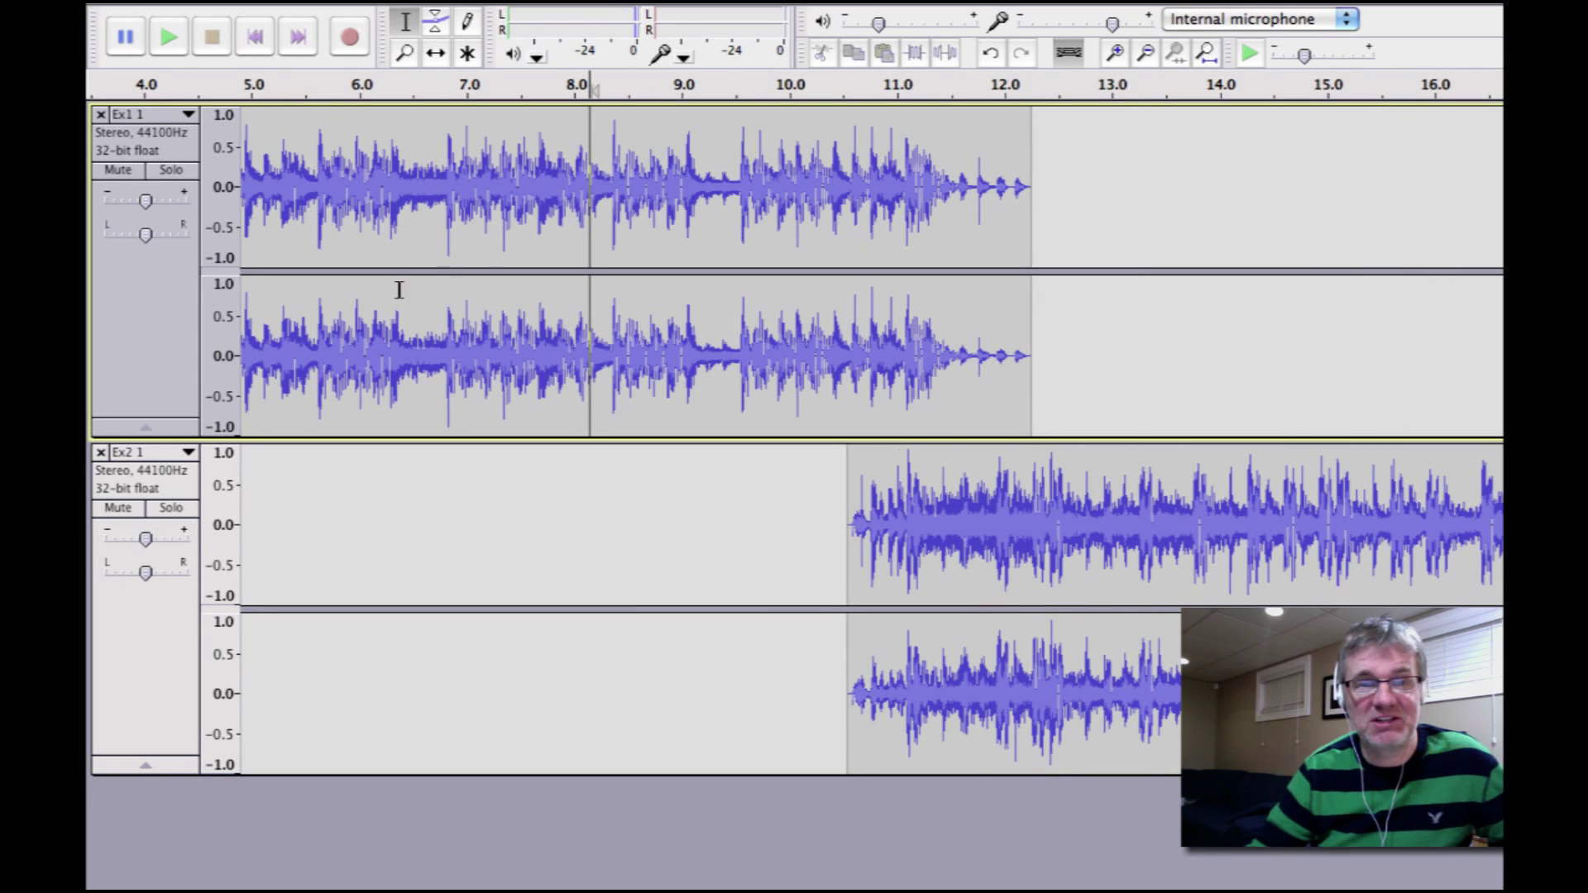
left_click(557, 238)
key("space")
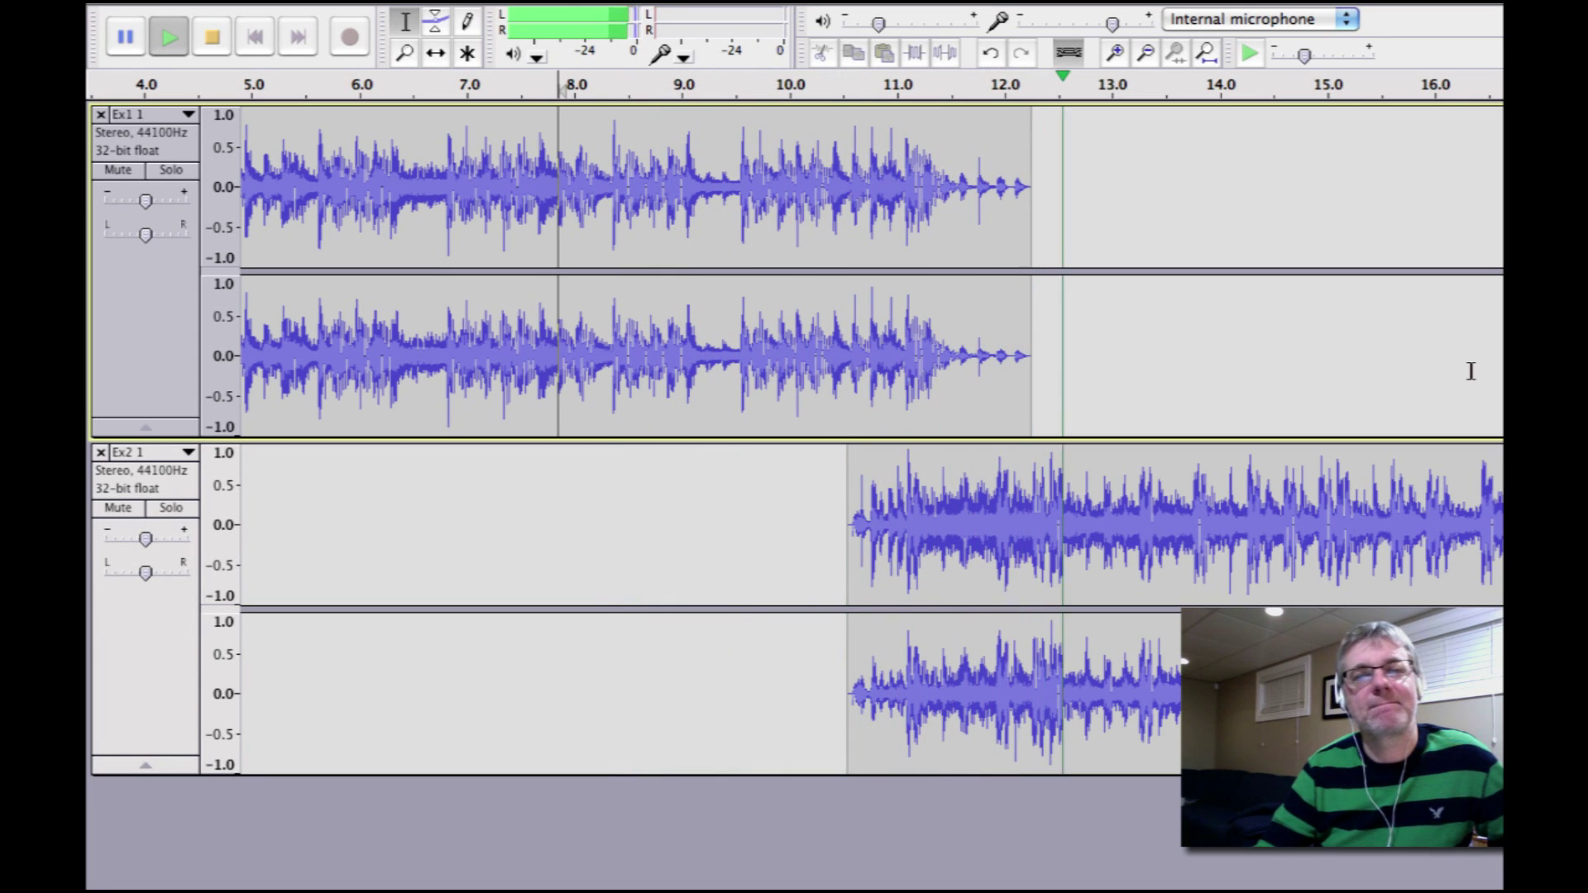
key("space")
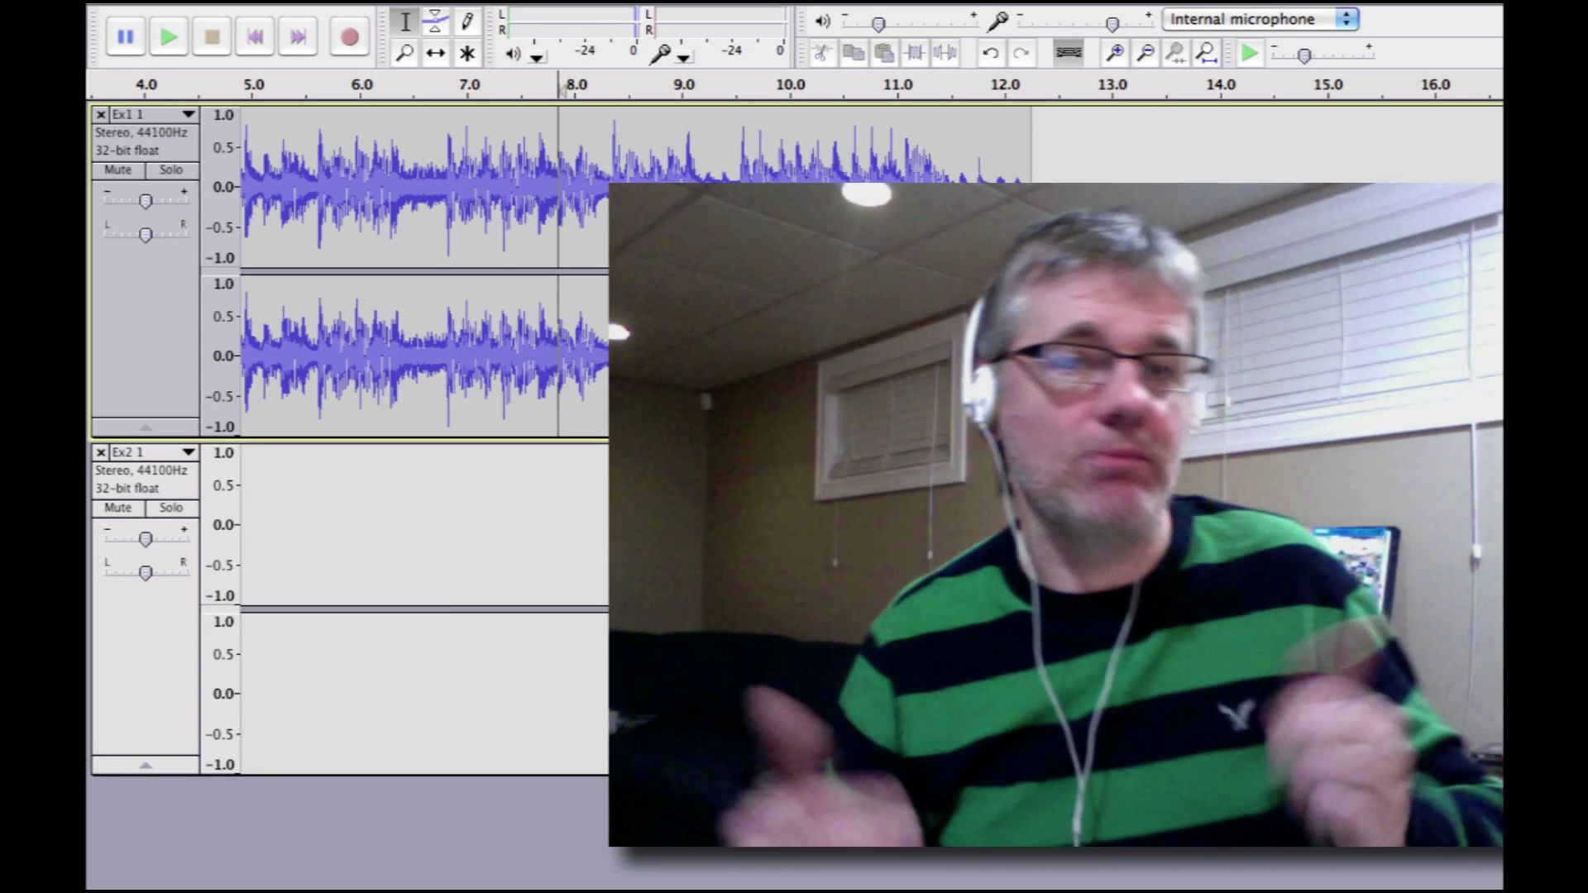